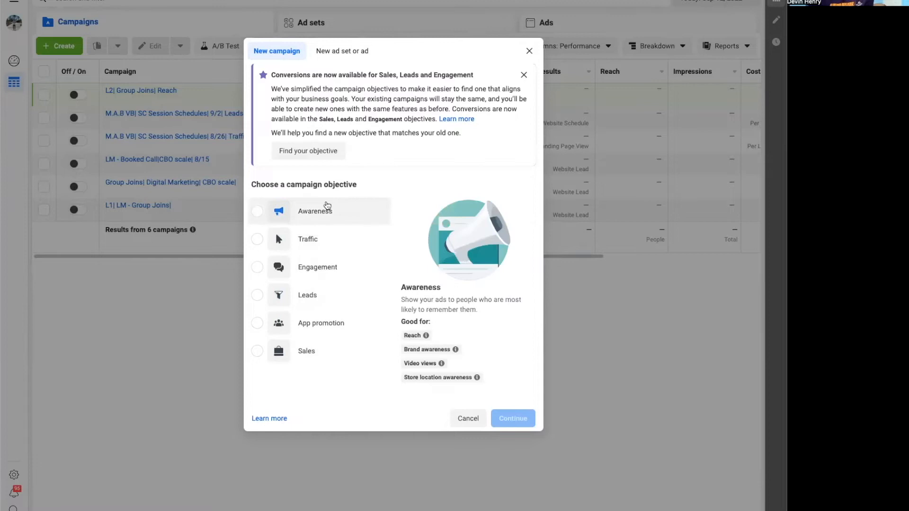
# Create a new campaign with the Sales objective
pyautogui.moveTo(307, 239)
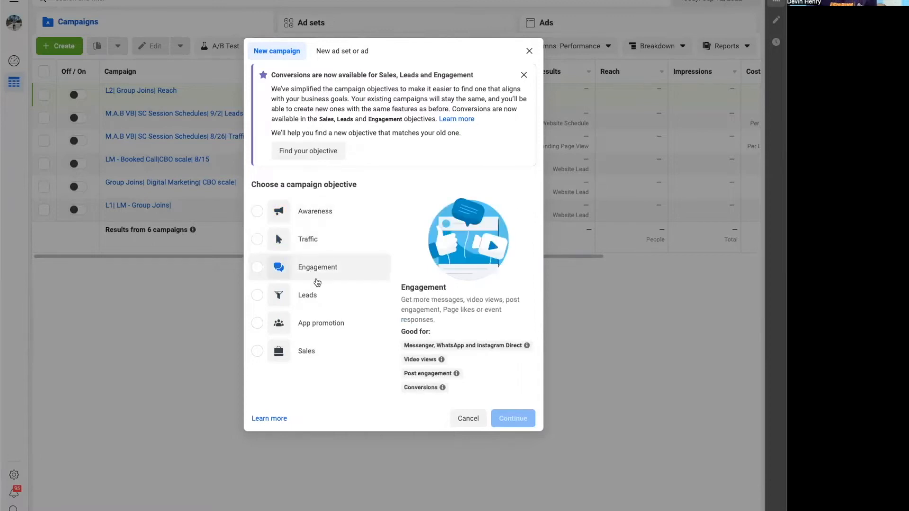
pyautogui.moveTo(301, 303)
pyautogui.moveTo(312, 333)
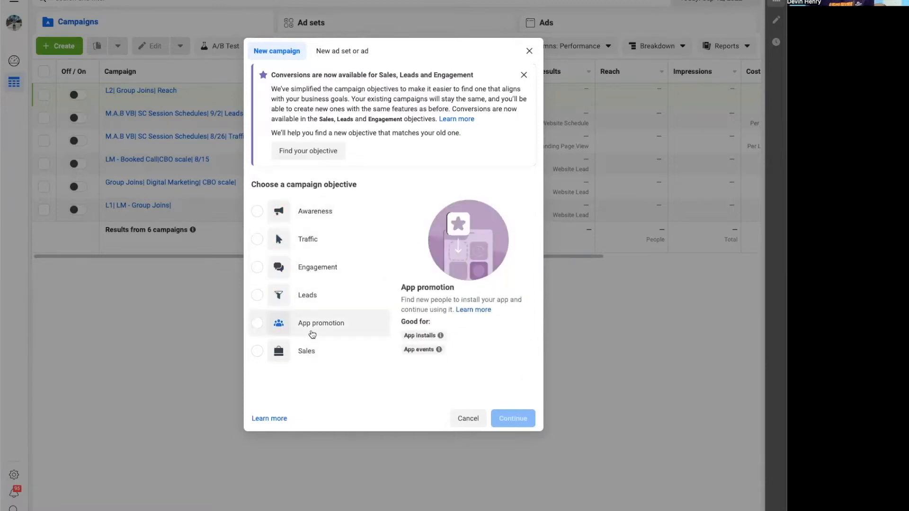
pyautogui.moveTo(306, 351)
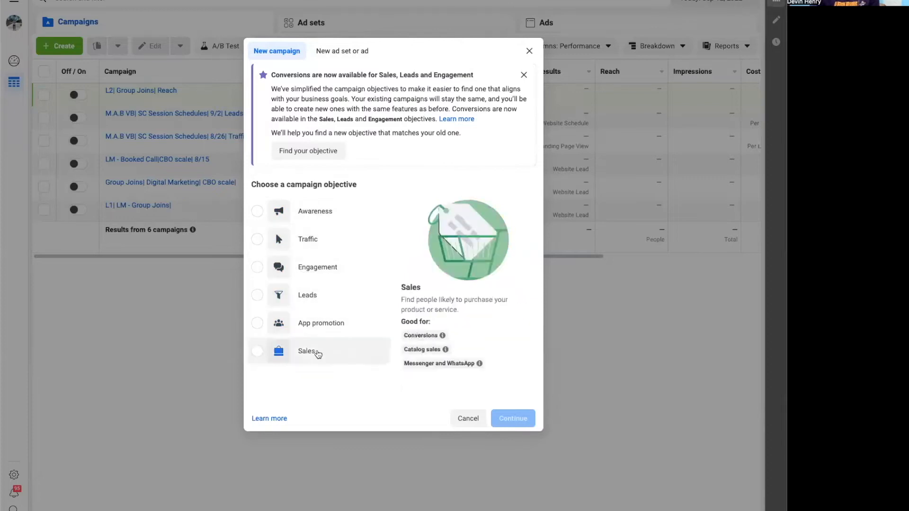
pyautogui.click(259, 350)
pyautogui.moveTo(439, 334)
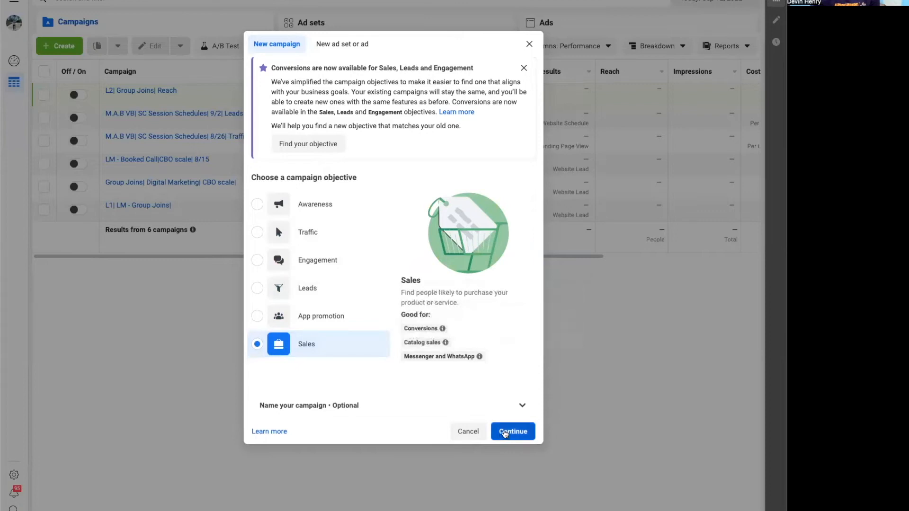
pyautogui.click(505, 433)
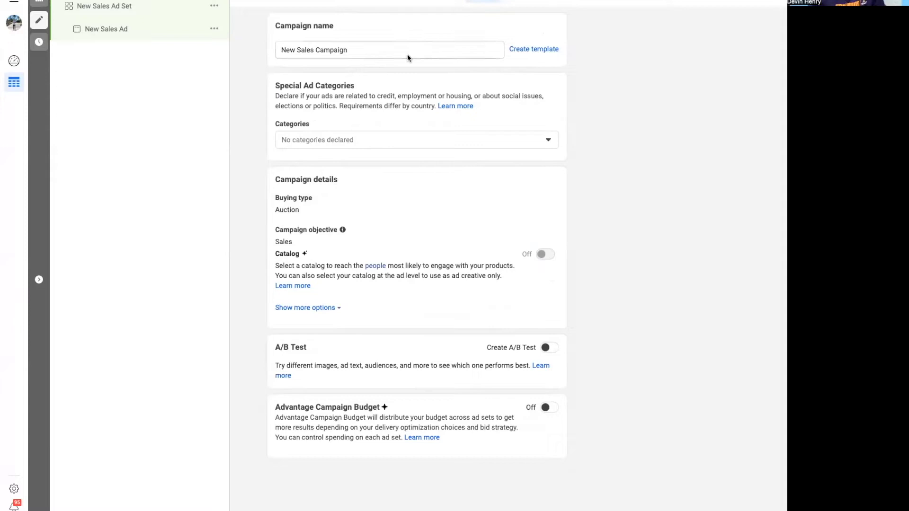
# Rename the new sales campaign as "Lead Magnet Lead - Retargeting"
pyautogui.click(355, 49)
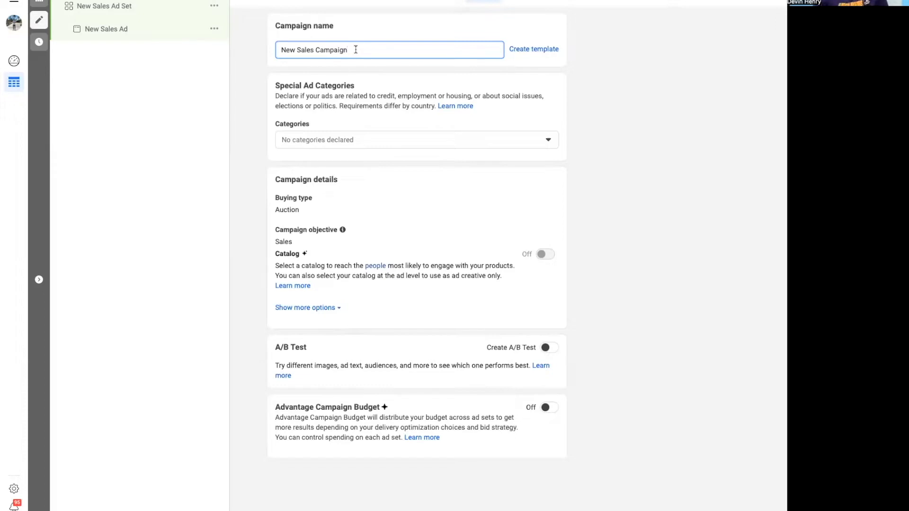
pyautogui.press('BackSpace')
pyautogui.press('BackSpace')
pyautogui.press('BackSpace')
pyautogui.press('BackSpace')
pyautogui.press('BackSpace')
pyautogui.press('BackSpace')
pyautogui.press('BackSpace')
pyautogui.press('BackSpace')
pyautogui.press('BackSpace')
pyautogui.press('BackSpace')
pyautogui.press('BackSpace')
pyautogui.press('BackSpace')
pyautogui.press('BackSpace')
pyautogui.press('BackSpace')
pyautogui.press('BackSpace')
pyautogui.press('BackSpace')
pyautogui.press('BackSpace')
pyautogui.press('BackSpace')
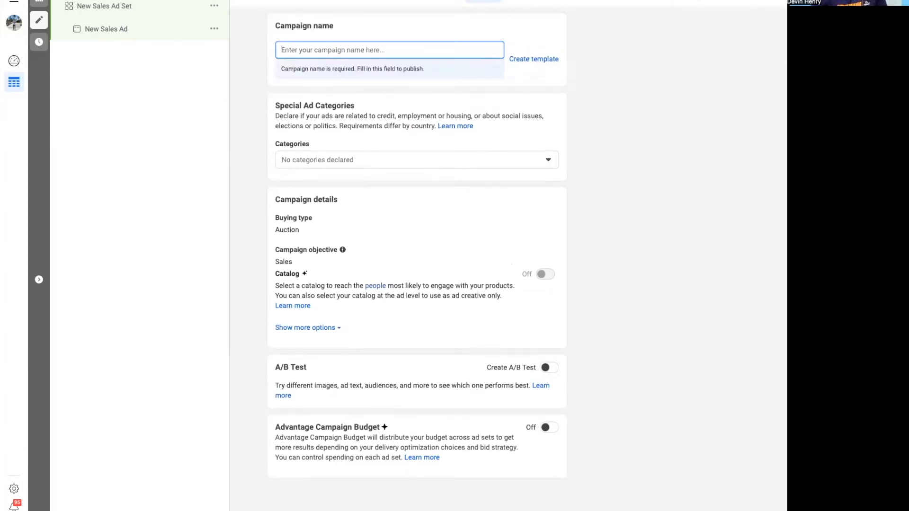
pyautogui.write('Lead')
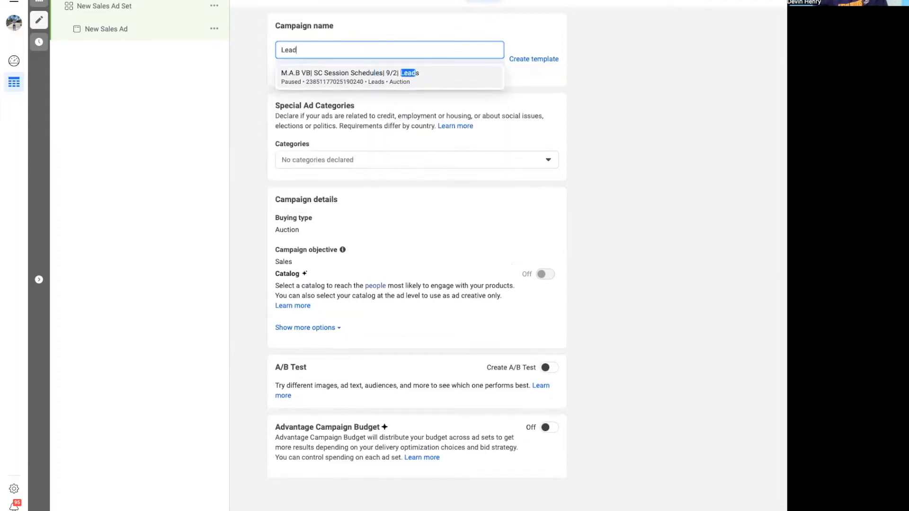
pyautogui.write(' Magnet Lead - Retargetingf')
pyautogui.press('BackSpace')
pyautogui.press('BackSpace')
pyautogui.write('g')
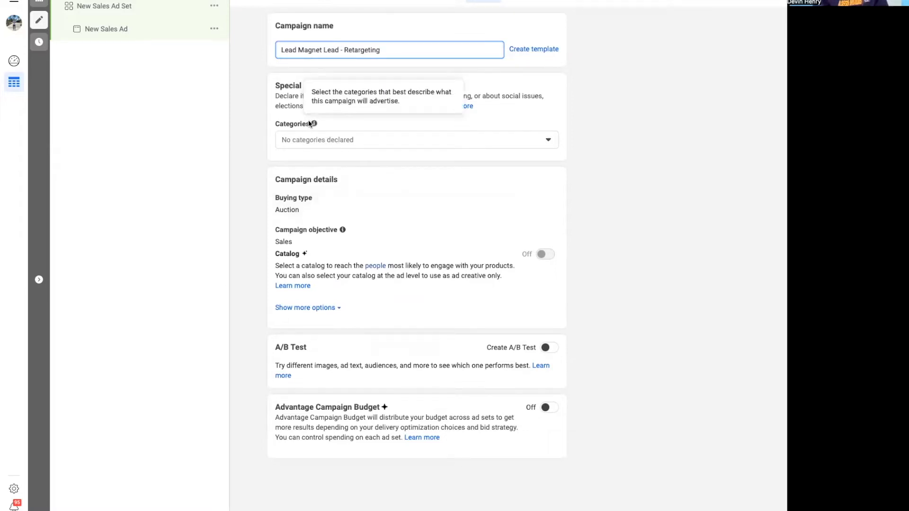
# Review the available special ad categories and the campaign objective choices without declaring a category
pyautogui.click(317, 136)
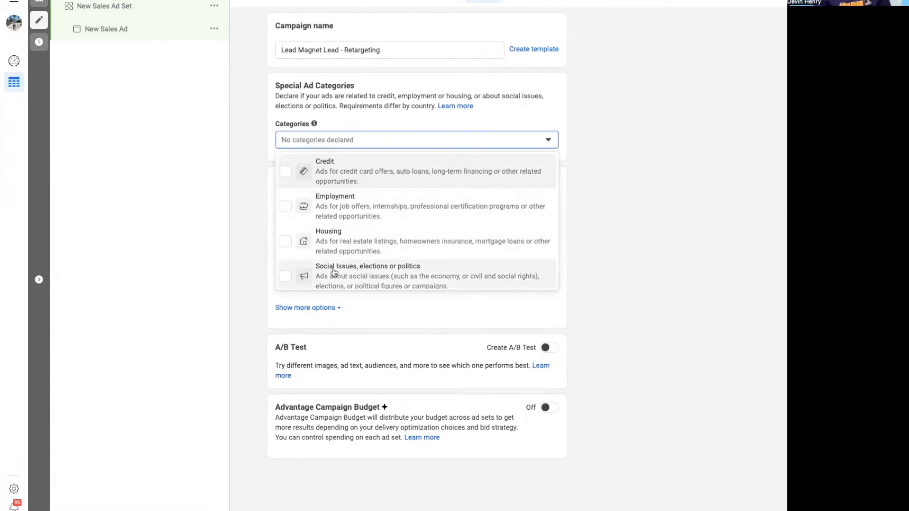
pyautogui.click(247, 241)
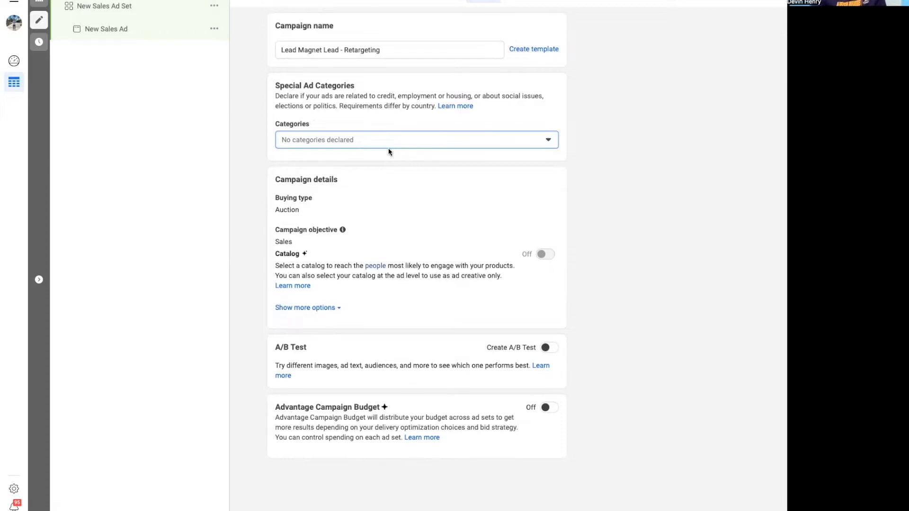
pyautogui.click(388, 147)
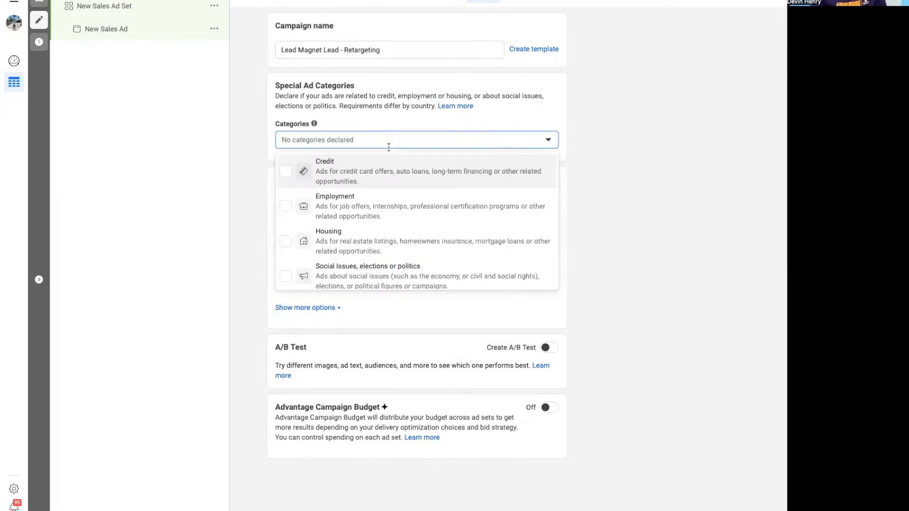
pyautogui.click(243, 221)
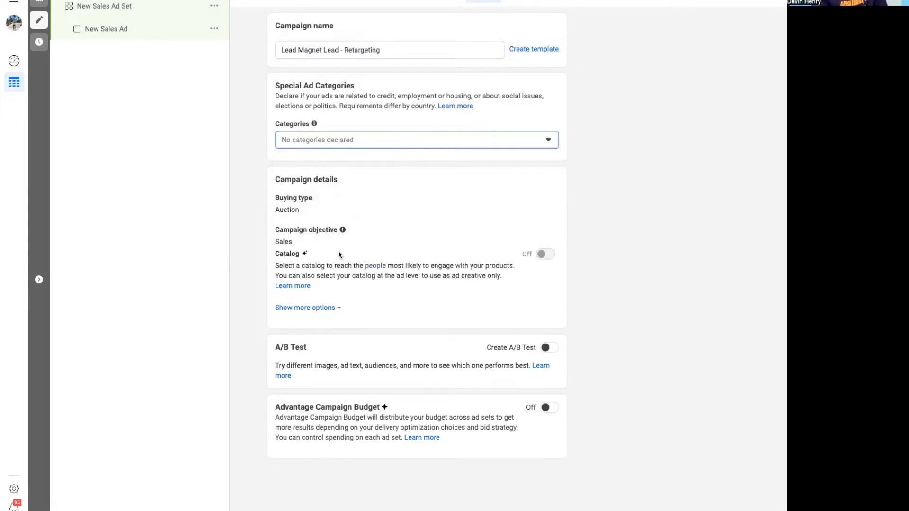
pyautogui.click(540, 230)
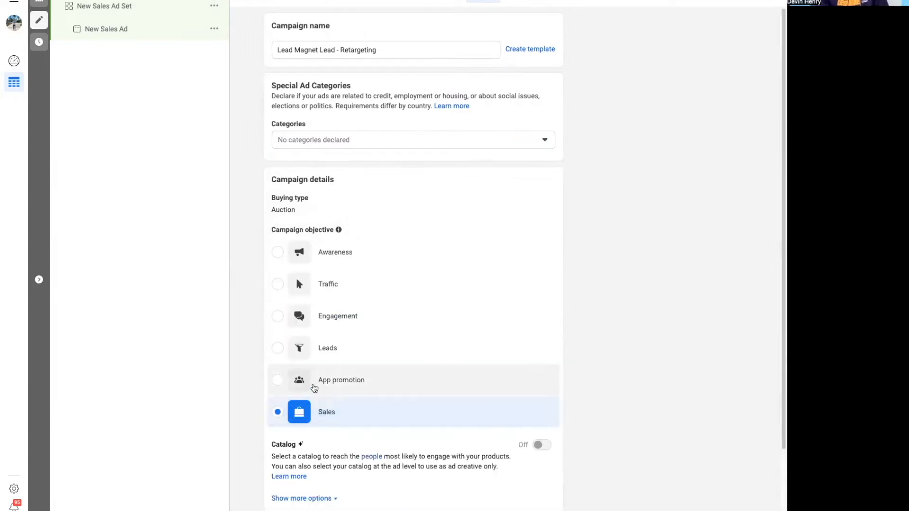
pyautogui.scroll(-3, 390, 354)
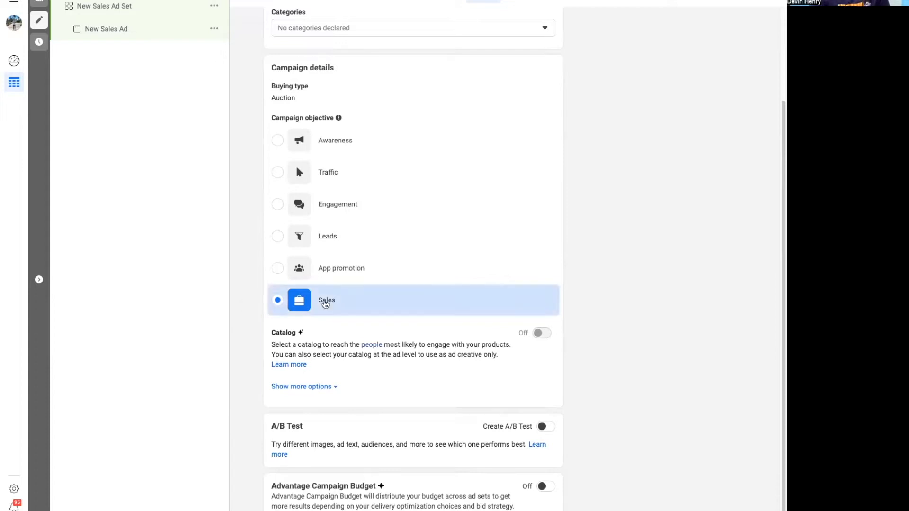
pyautogui.scroll(3, 396, 322)
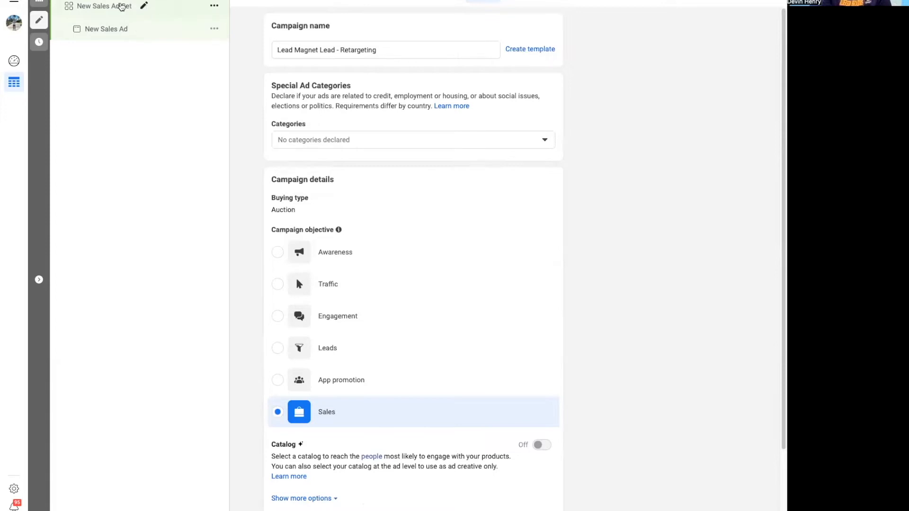
# Open the campaign's new sales ad set and rename it as "Warm audience"
pyautogui.click(122, 5)
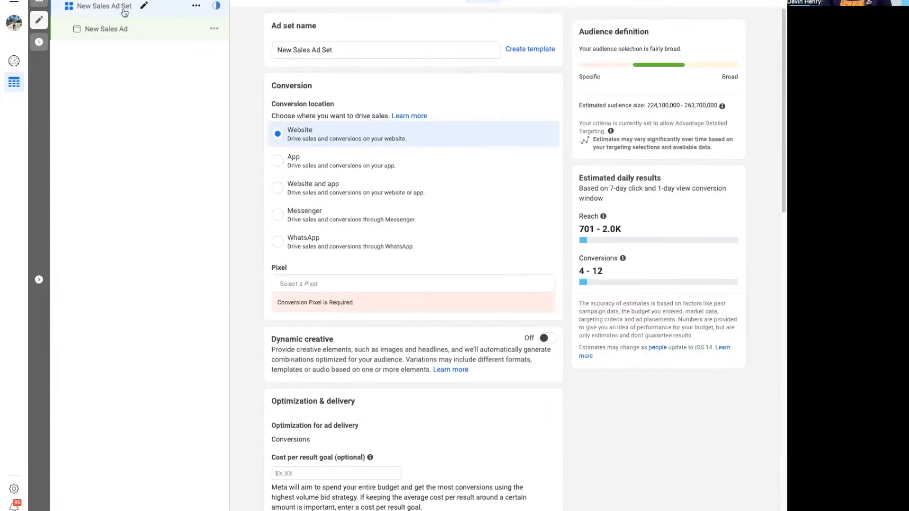
pyautogui.click(333, 49)
pyautogui.hotkey('ctrl', 'a')
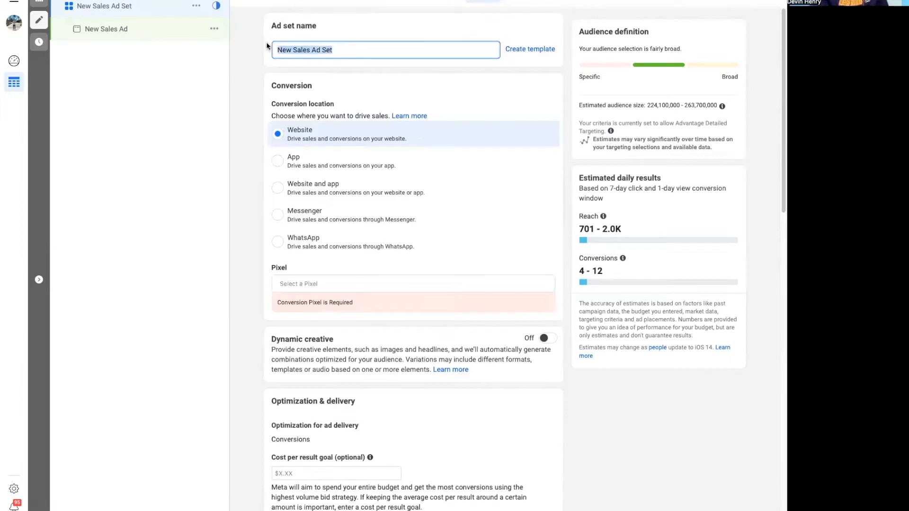
pyautogui.press('BackSpace')
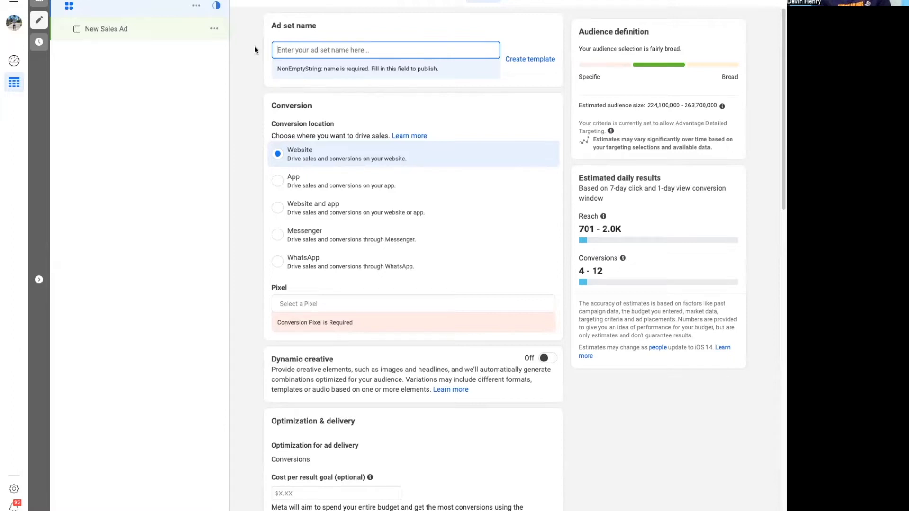
pyautogui.click(299, 52)
pyautogui.write('Wae')
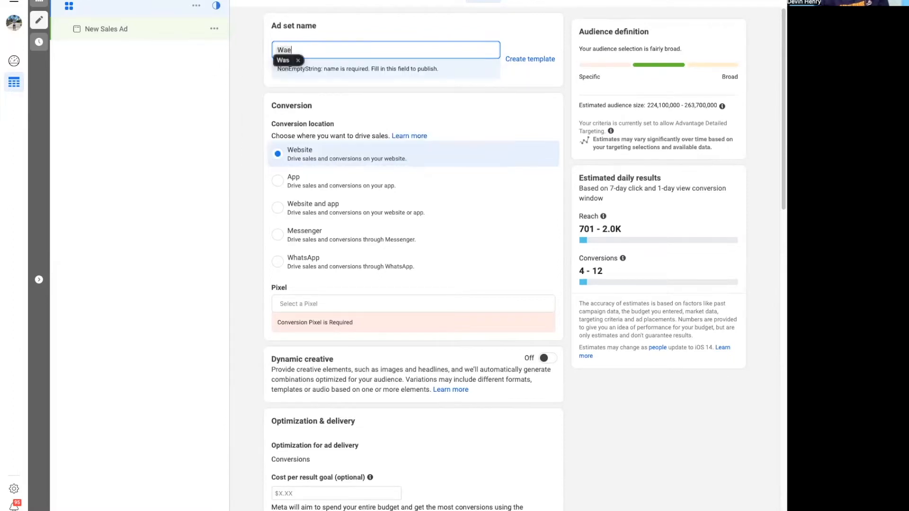
pyautogui.press('BackSpace')
pyautogui.write('rm audience')
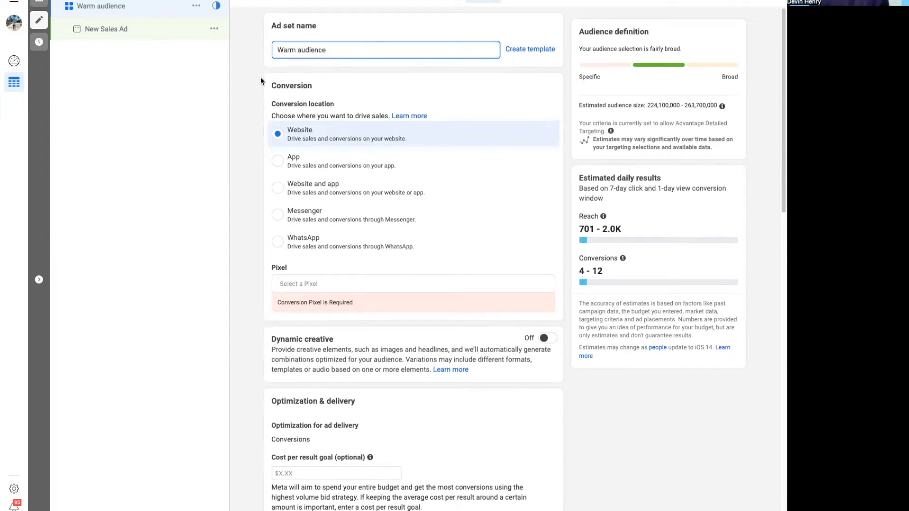
pyautogui.click(258, 79)
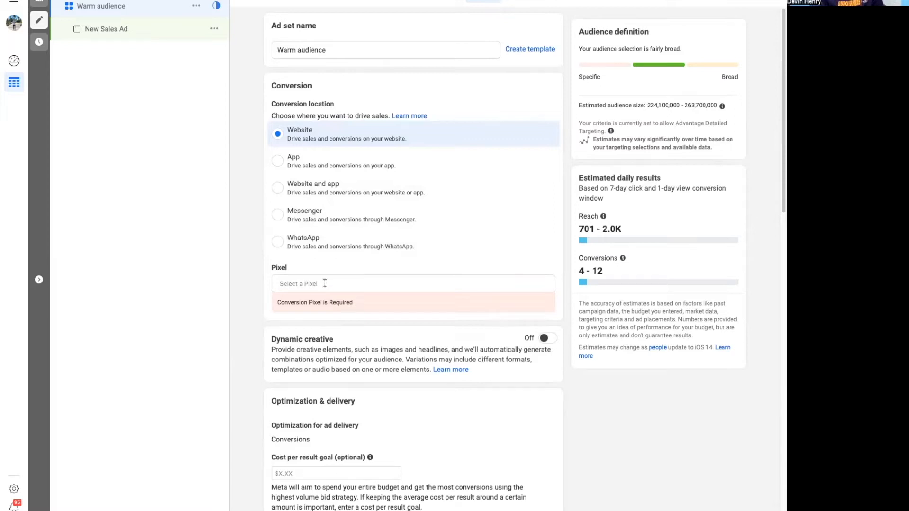
# Set the ad set's pixel to Marketing With Dev Pixel and its conversion event to Purchase, then dismiss the conversion optimization notice
pyautogui.click(304, 283)
pyautogui.click(308, 303)
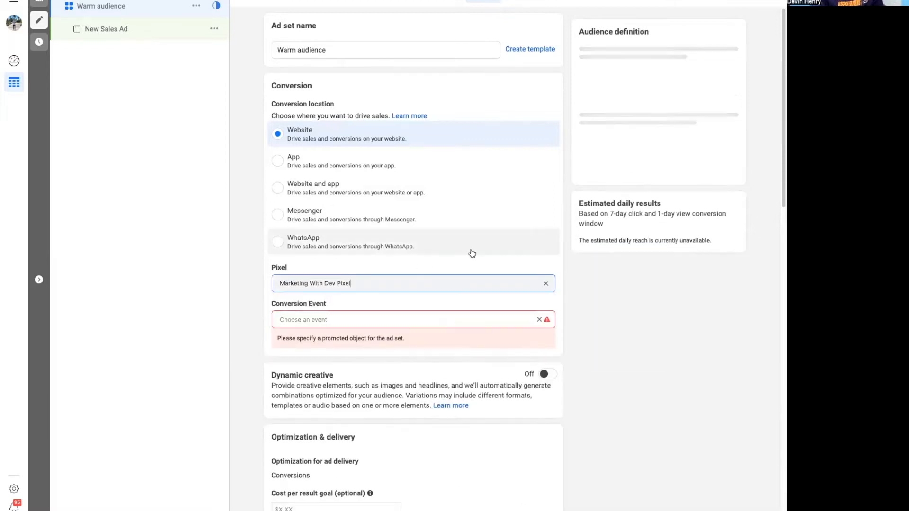
pyautogui.click(314, 310)
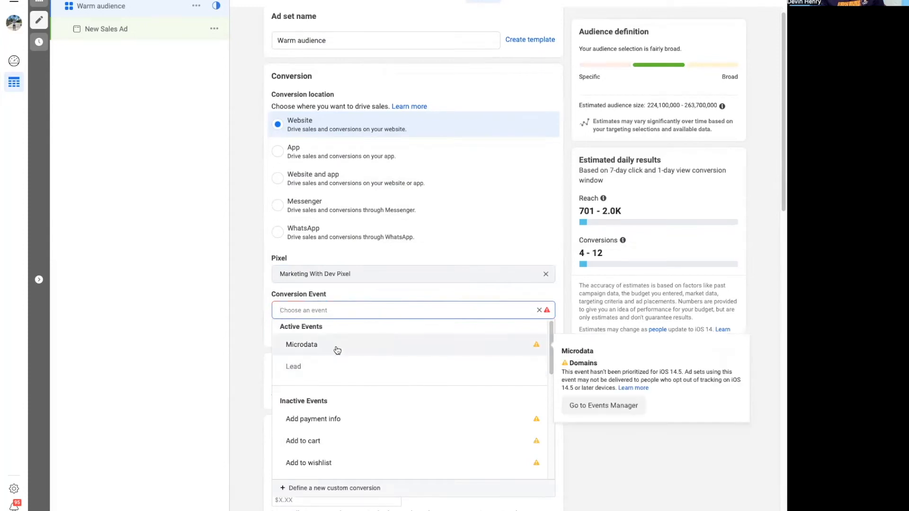
pyautogui.scroll(-2, 335, 379)
pyautogui.scroll(-10, 336, 390)
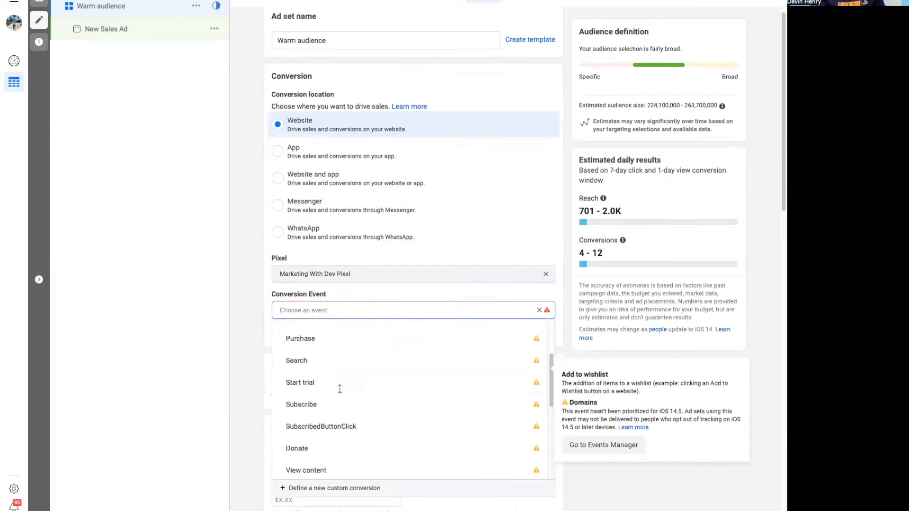
pyautogui.scroll(10, 341, 389)
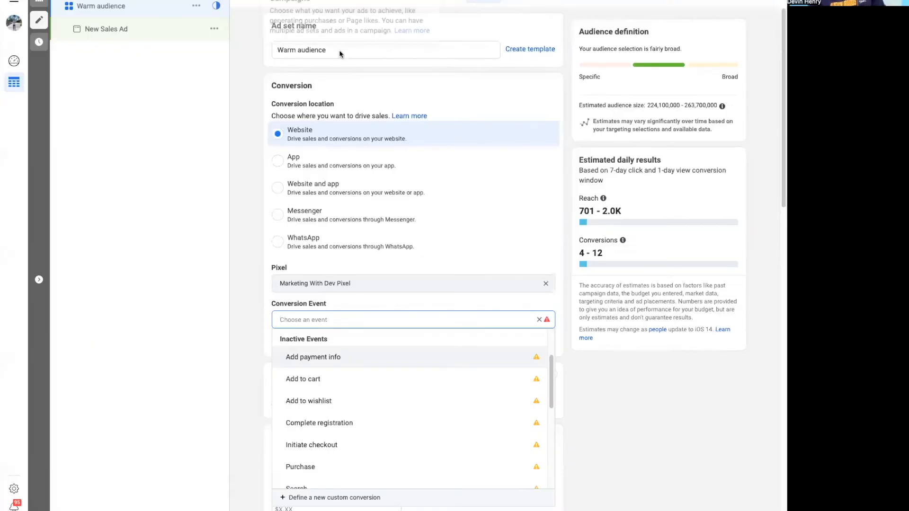
pyautogui.moveTo(334, 385)
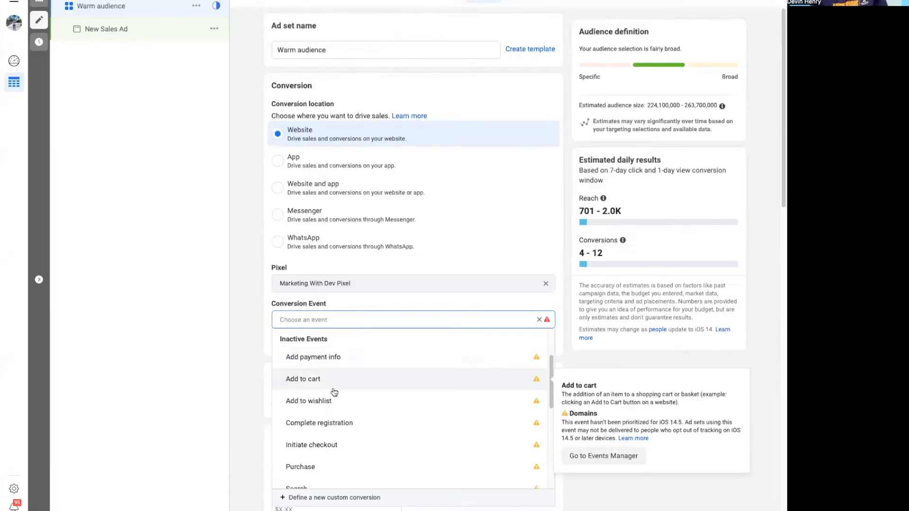
pyautogui.click(325, 469)
pyautogui.click(562, 230)
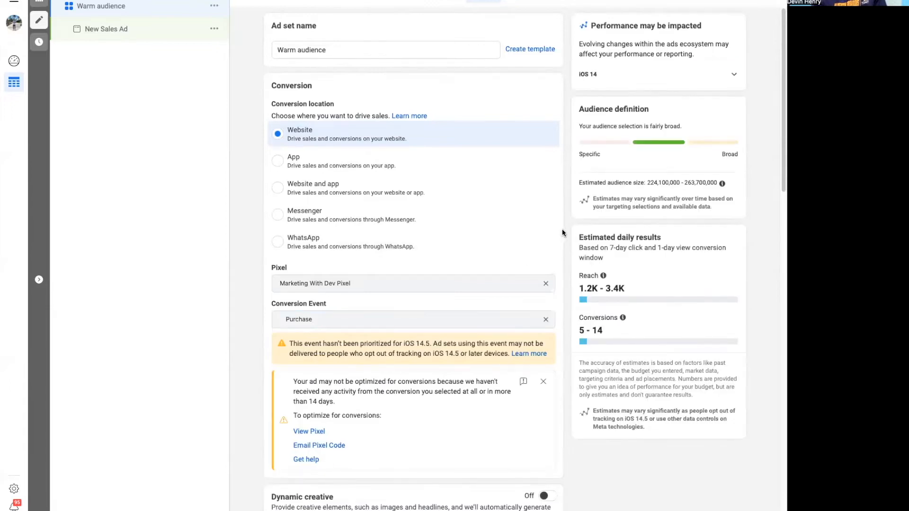
pyautogui.scroll(-1, 546, 232)
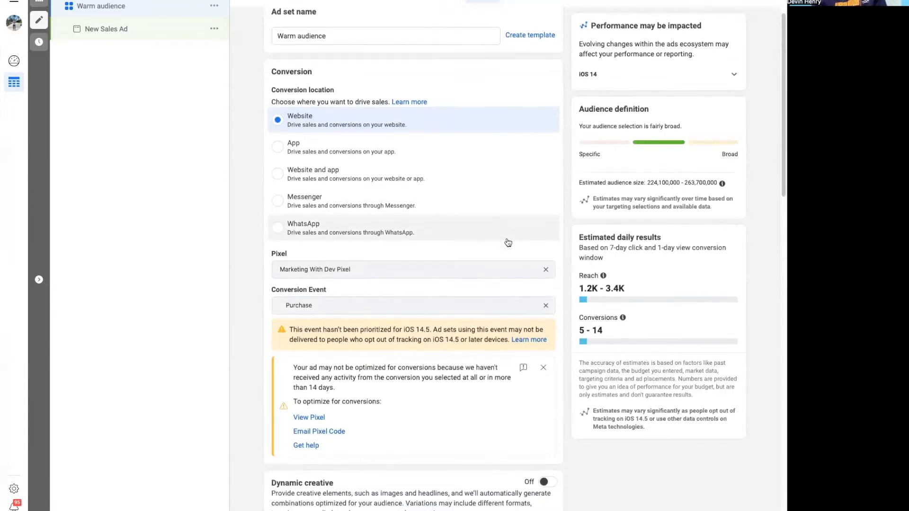
pyautogui.click(543, 368)
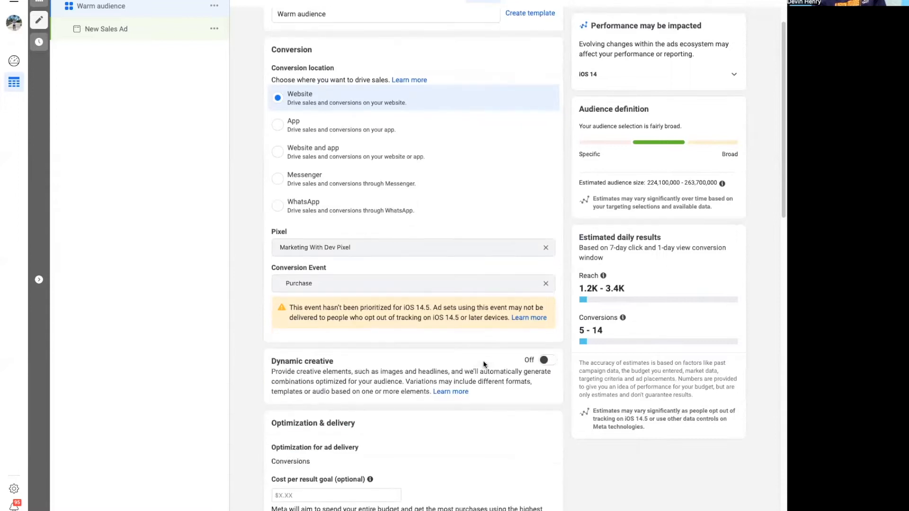
# Review the ad set's dynamic creative, optimization and delivery, and budget and schedule settings
pyautogui.scroll(-3, 432, 349)
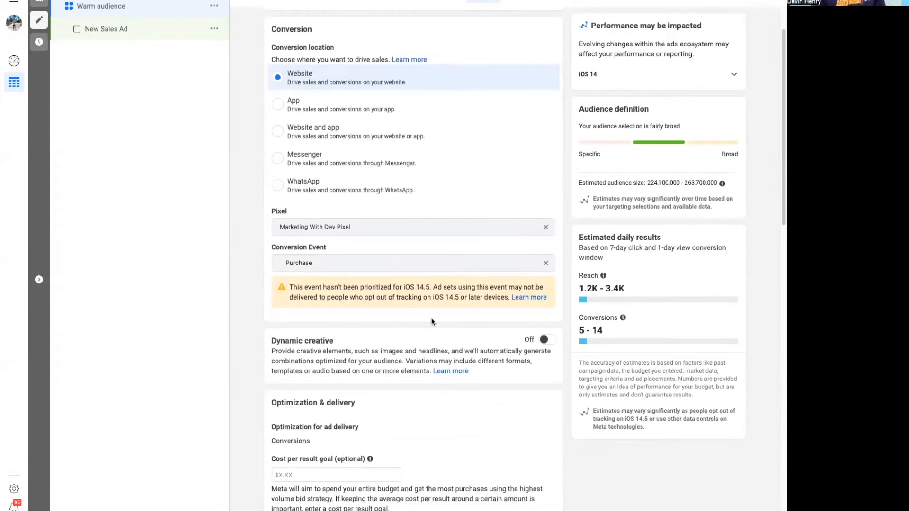
pyautogui.scroll(-2, 432, 350)
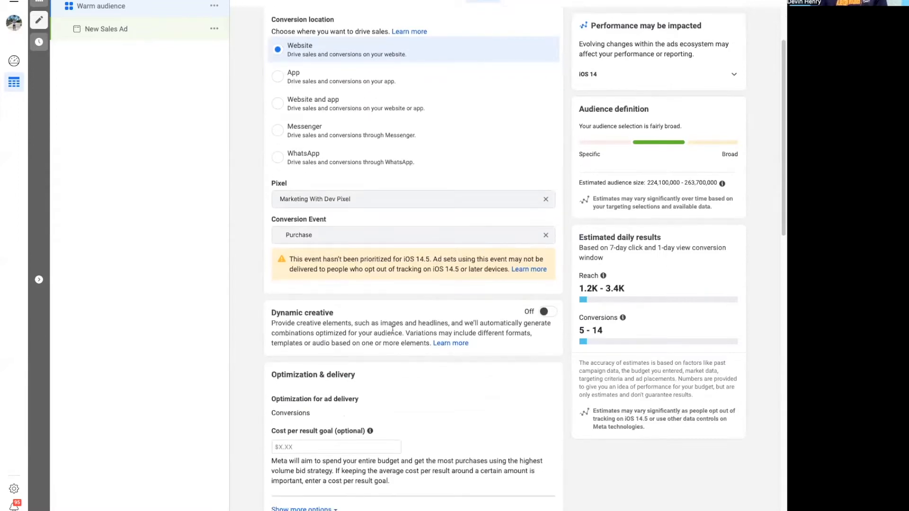
pyautogui.scroll(-3, 395, 327)
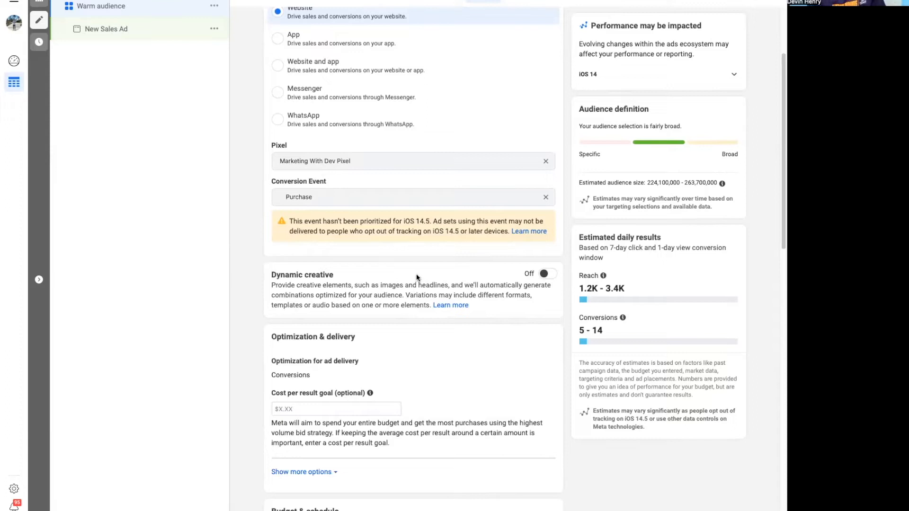
pyautogui.scroll(-1, 419, 300)
pyautogui.scroll(-7, 419, 314)
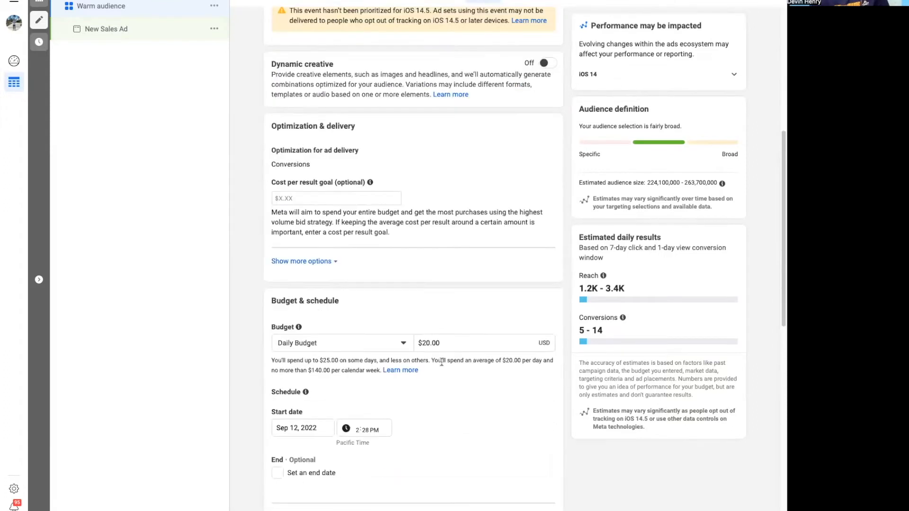
pyautogui.scroll(-2, 454, 381)
pyautogui.scroll(-1, 462, 383)
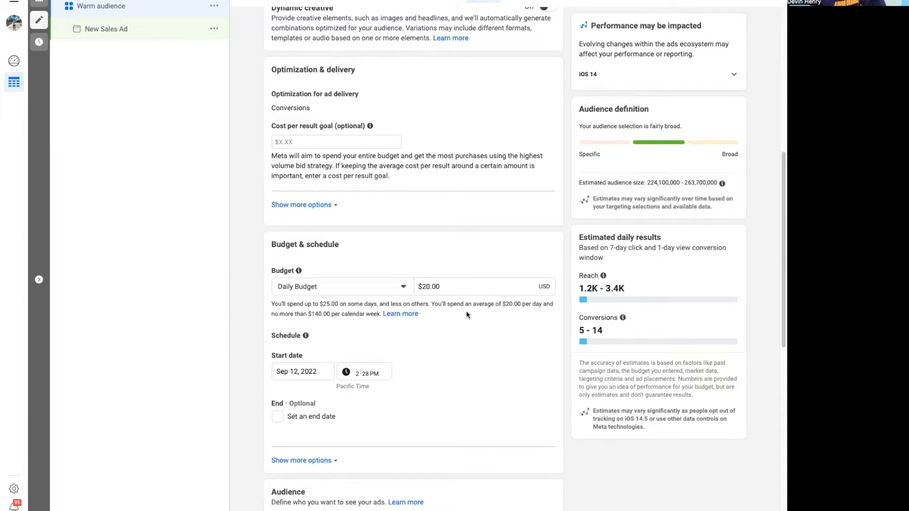
# Review the ad set's budget, schedule and audience settings, including custom audiences, location, age, gender and detailed targeting
pyautogui.scroll(-2, 409, 286)
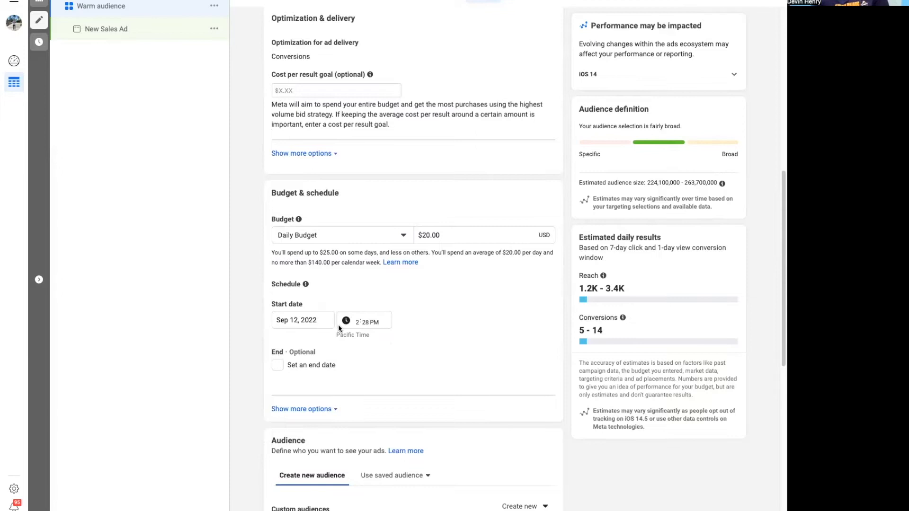
pyautogui.scroll(-1, 338, 327)
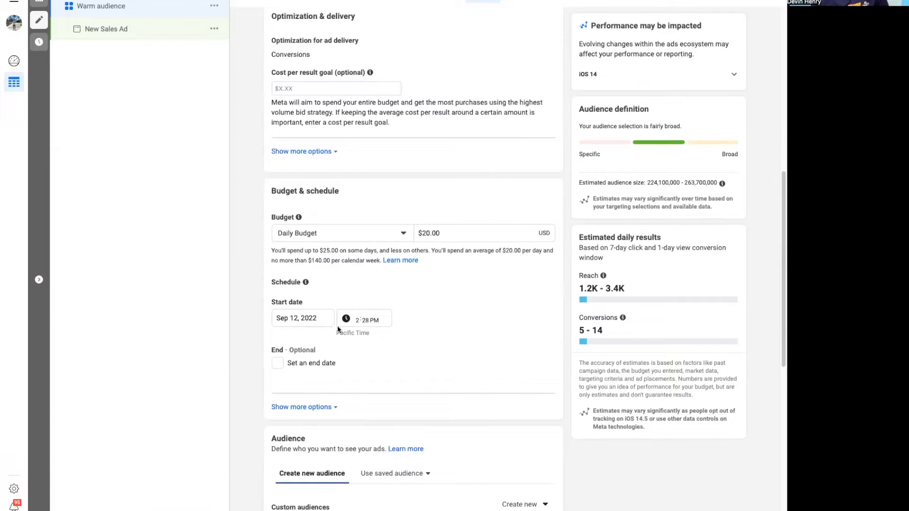
pyautogui.scroll(-3, 342, 330)
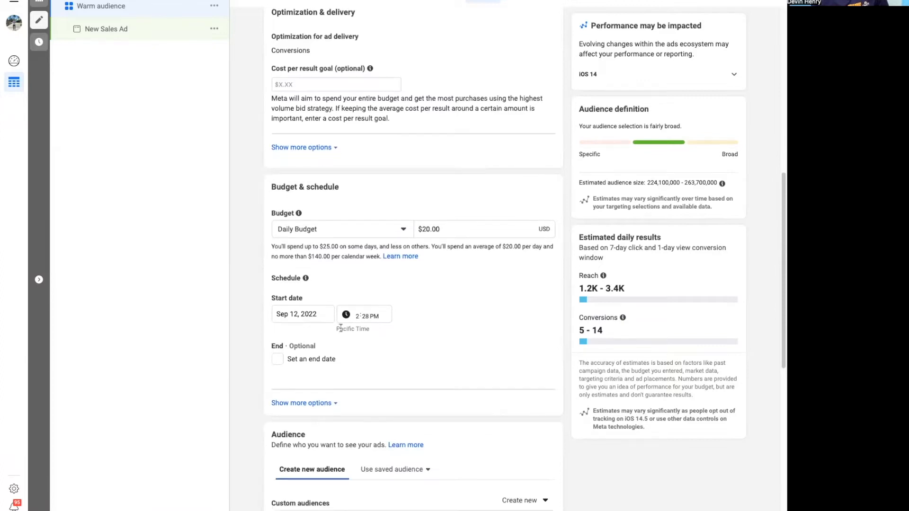
pyautogui.scroll(-5, 341, 331)
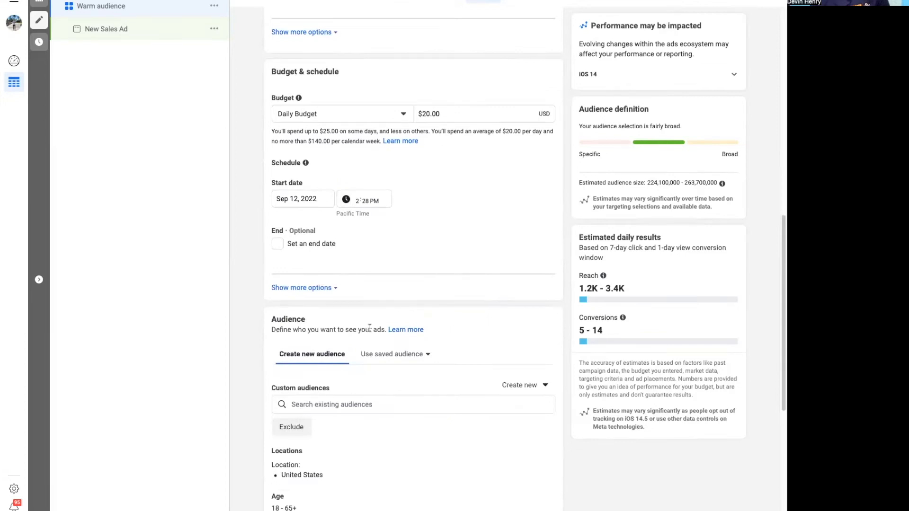
pyautogui.scroll(-1, 373, 334)
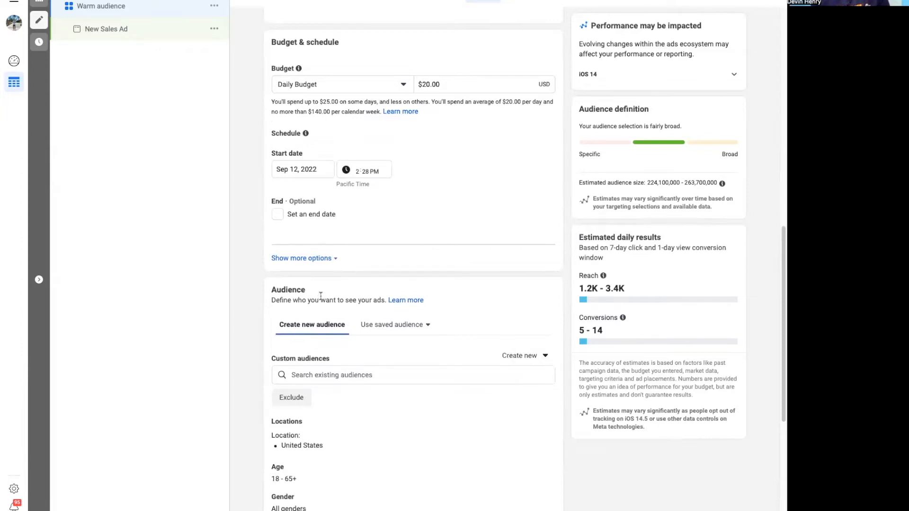
pyautogui.scroll(-1, 327, 293)
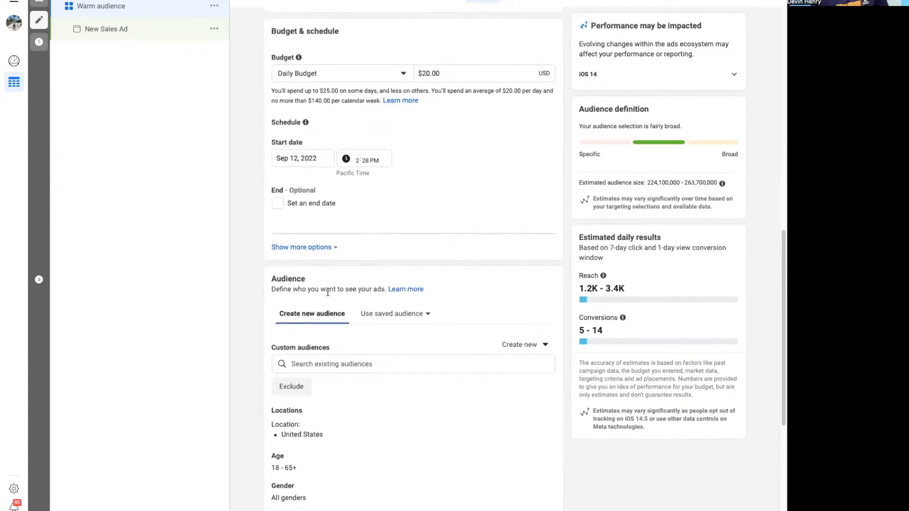
pyautogui.scroll(-2, 327, 292)
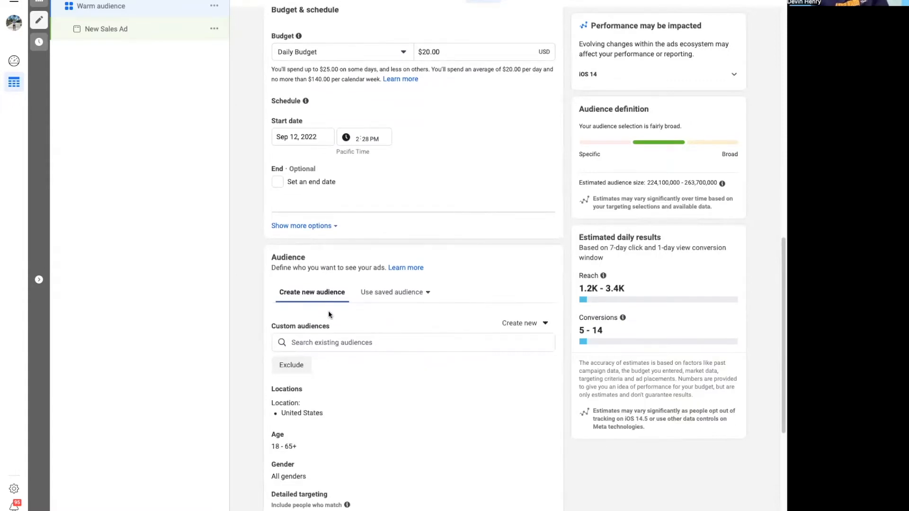
pyautogui.scroll(-5, 328, 312)
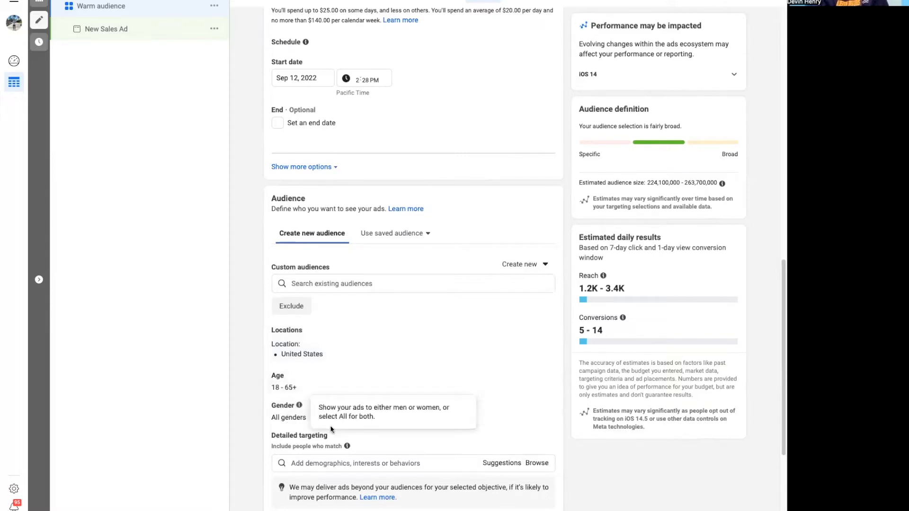
pyautogui.scroll(-1, 371, 413)
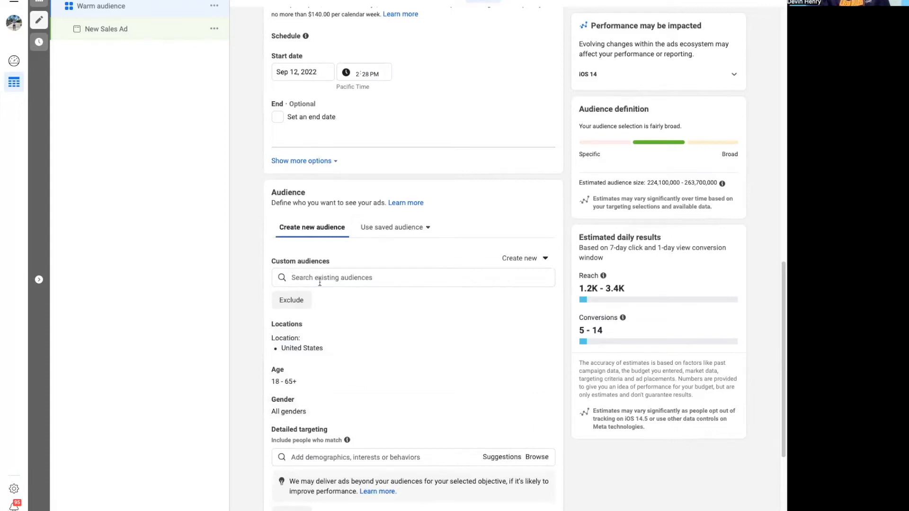
pyautogui.scroll(-2, 320, 285)
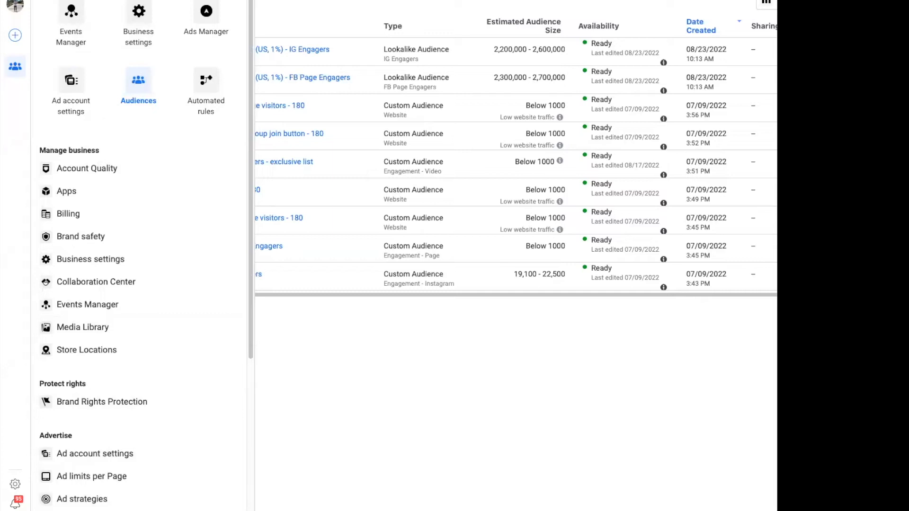
# Review the existing audiences and the available custom audience sources without creating an audience
pyautogui.click(315, 447)
pyautogui.moveTo(296, 274)
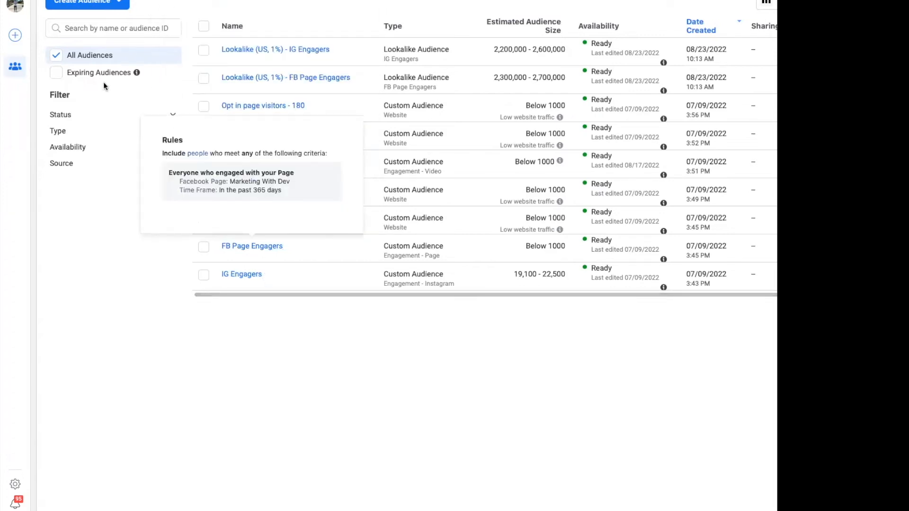
pyautogui.click(88, 5)
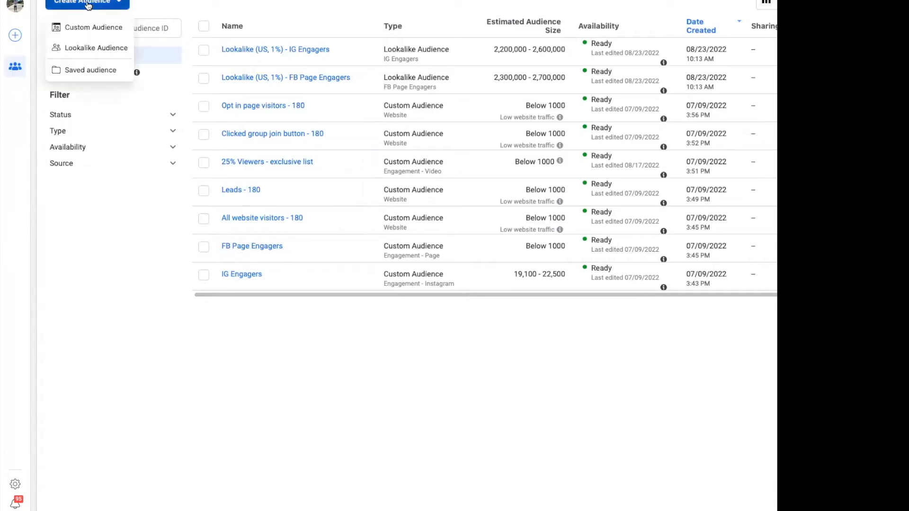
pyautogui.click(84, 29)
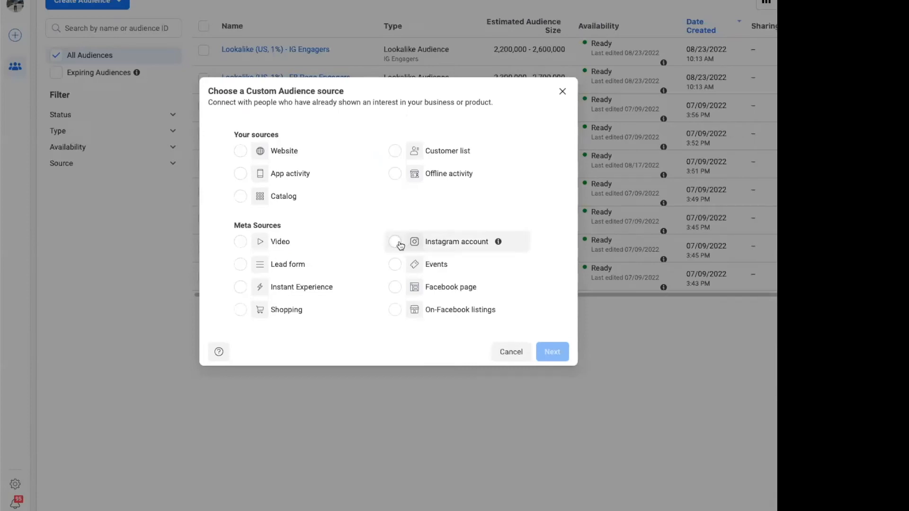
pyautogui.click(563, 93)
# Open the IG Engagers custom audience for editing and review its event options, keeping the current choice
pyautogui.click(204, 275)
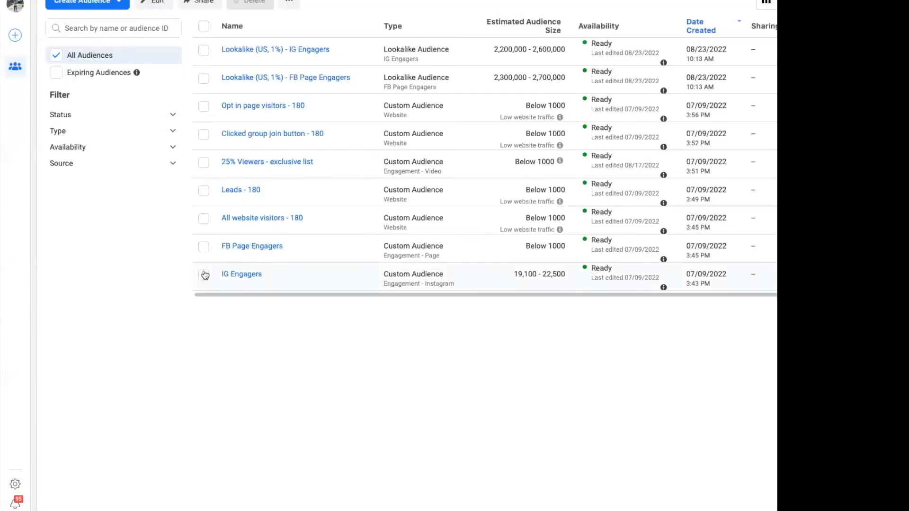
pyautogui.click(152, 3)
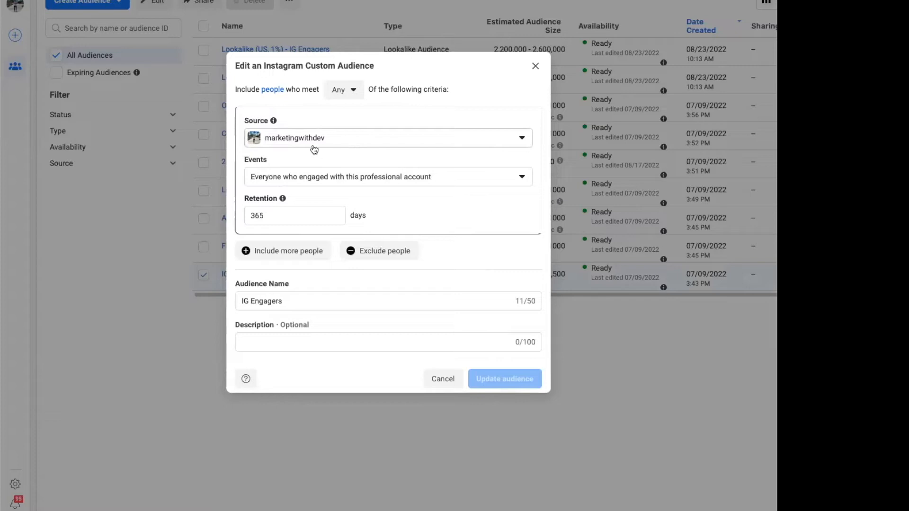
pyautogui.click(307, 176)
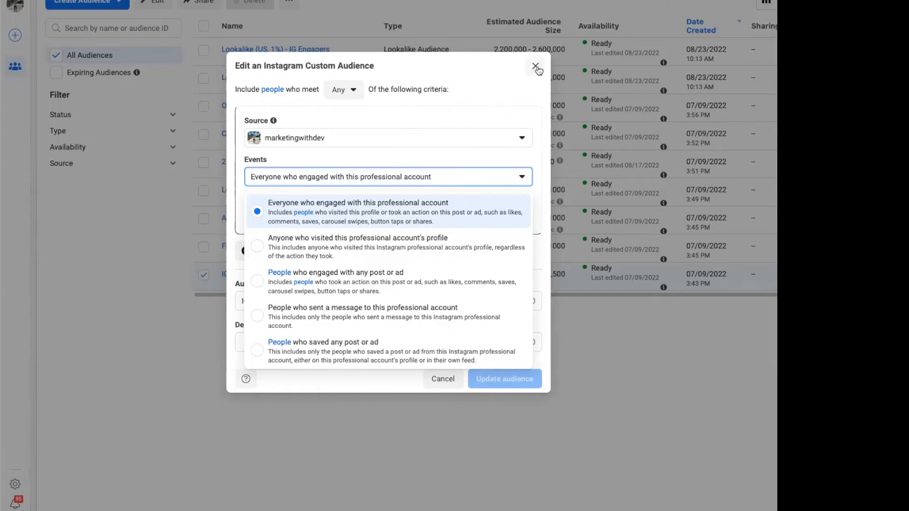
pyautogui.click(477, 108)
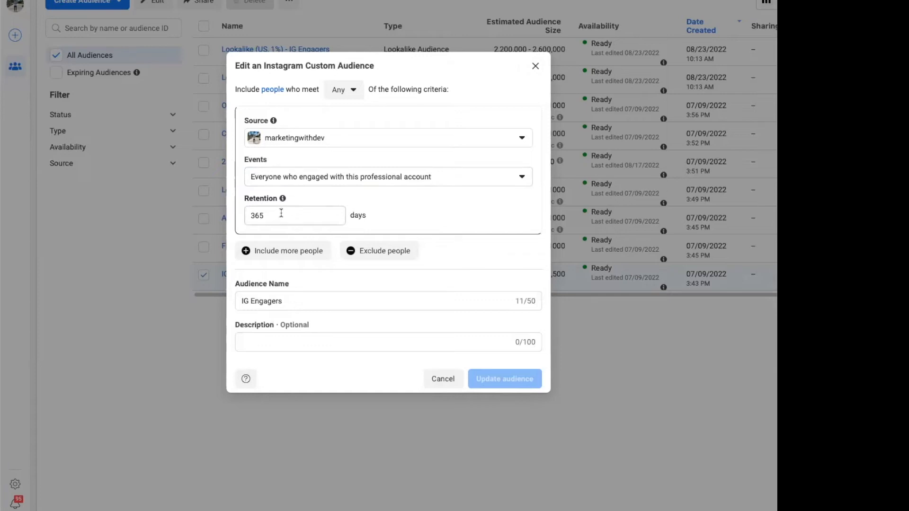
# Rename the Instagram custom audience as "IG Engagers - 365", update it, and deselect it in the audience list
pyautogui.click(300, 302)
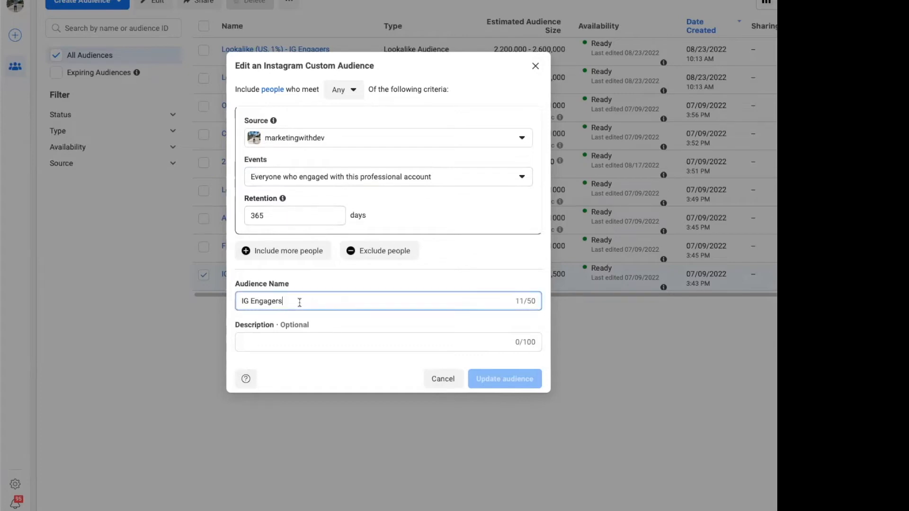
pyautogui.write('- 365')
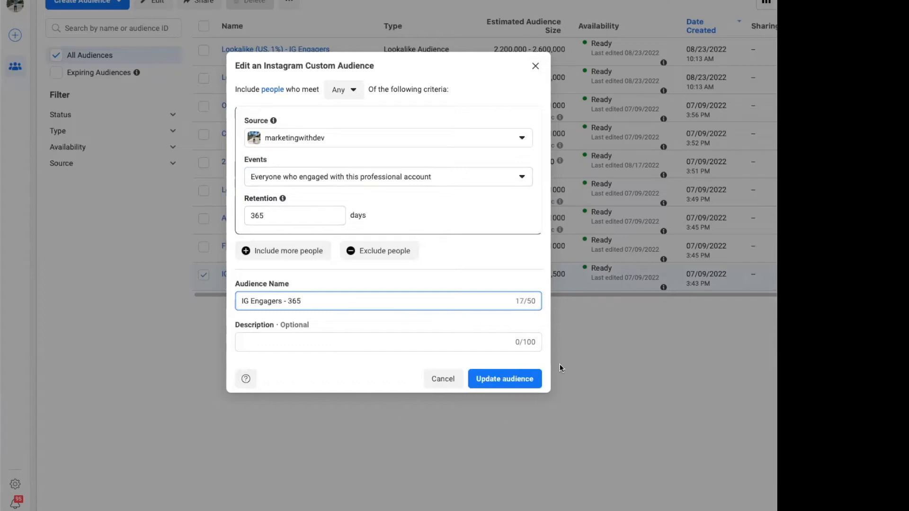
pyautogui.click(499, 378)
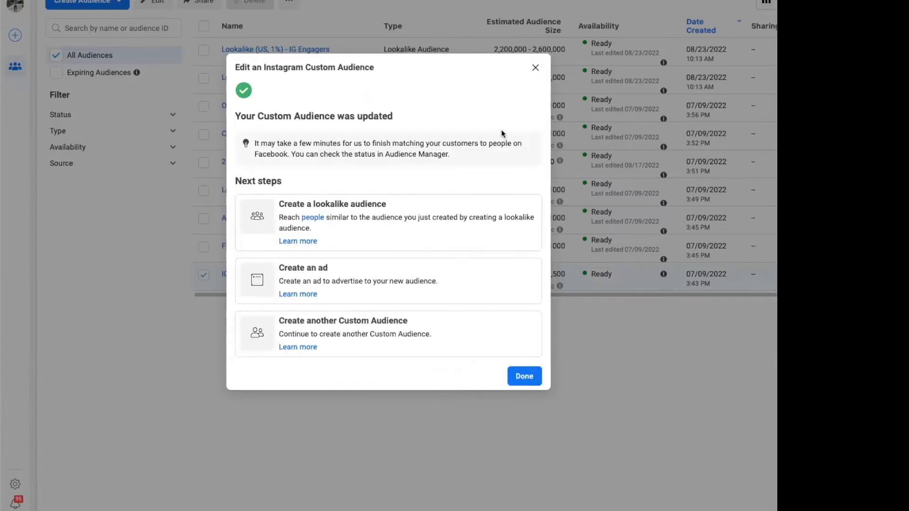
pyautogui.click(535, 69)
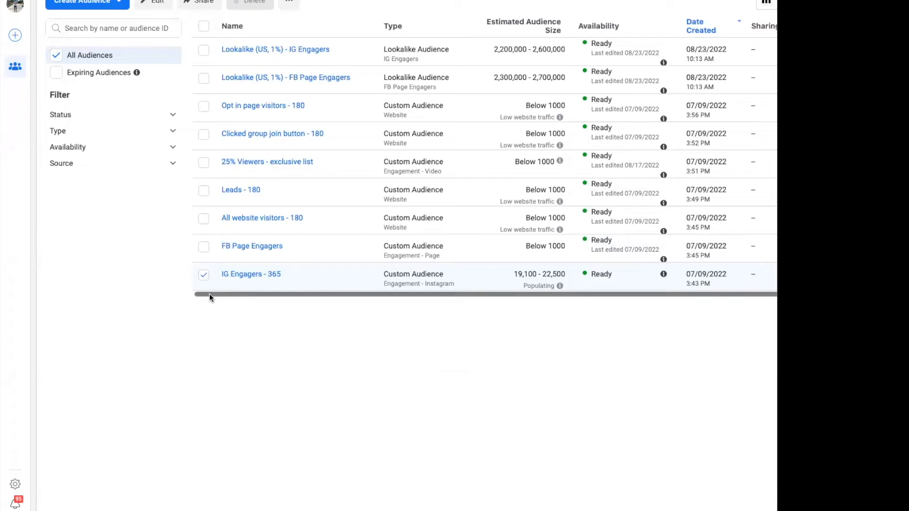
pyautogui.click(204, 275)
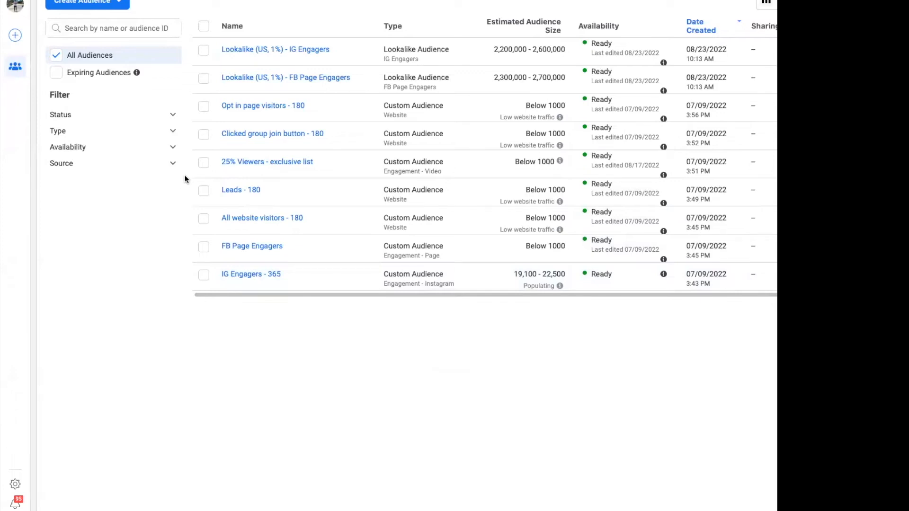
pyautogui.click(90, 4)
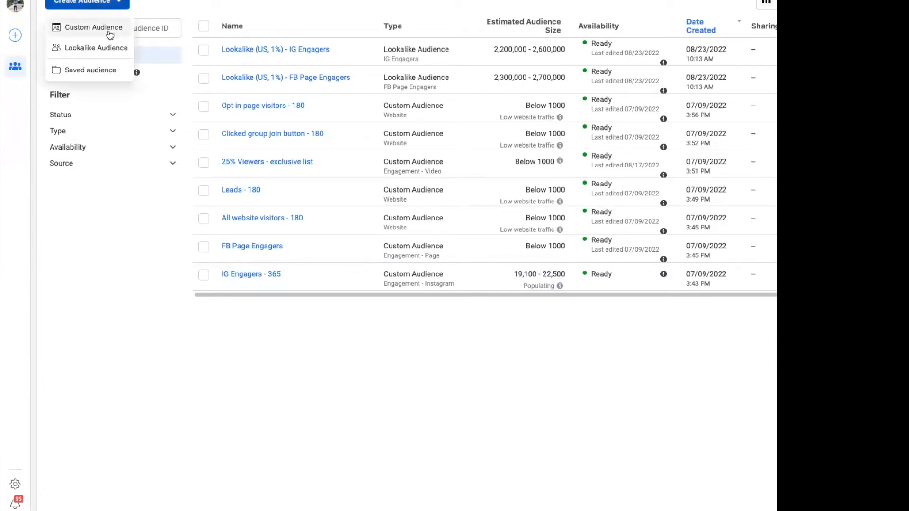
pyautogui.click(91, 31)
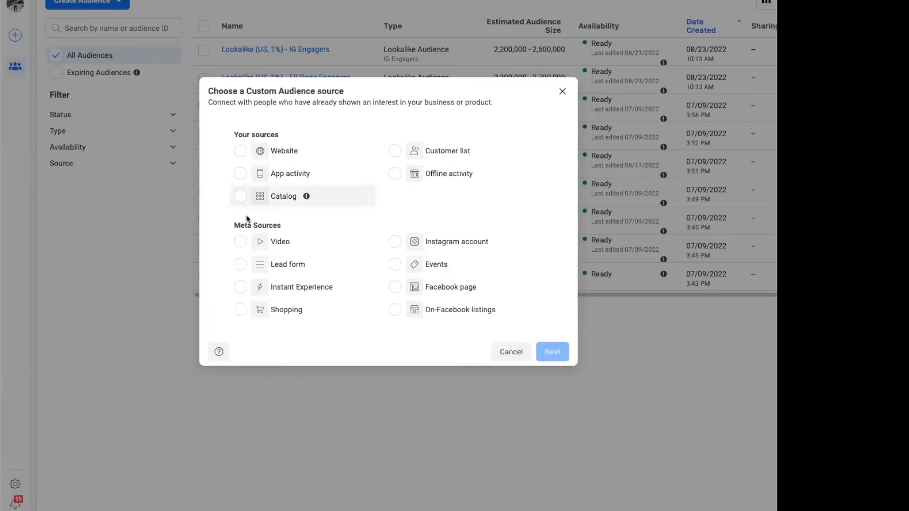
pyautogui.click(400, 291)
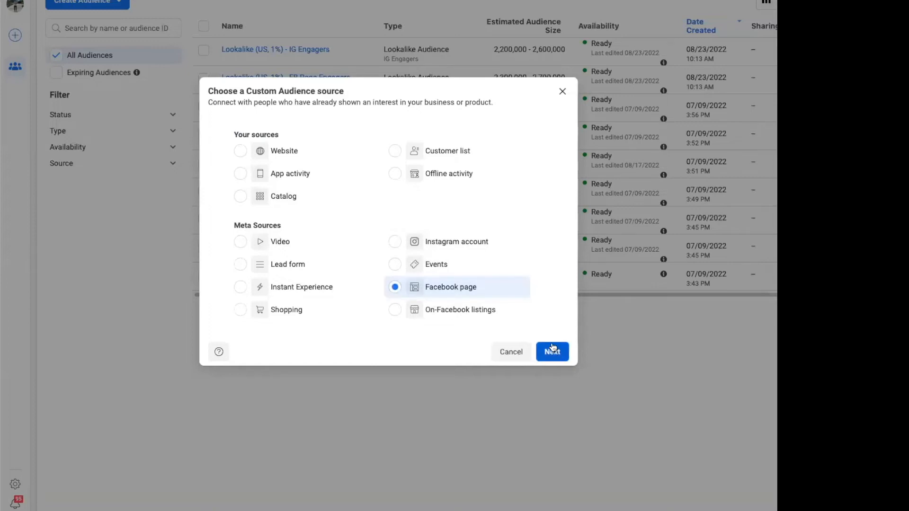
pyautogui.click(569, 97)
# Open the FB Page Engagers custom audience for editing and review its event options, keeping the current choice
pyautogui.click(204, 247)
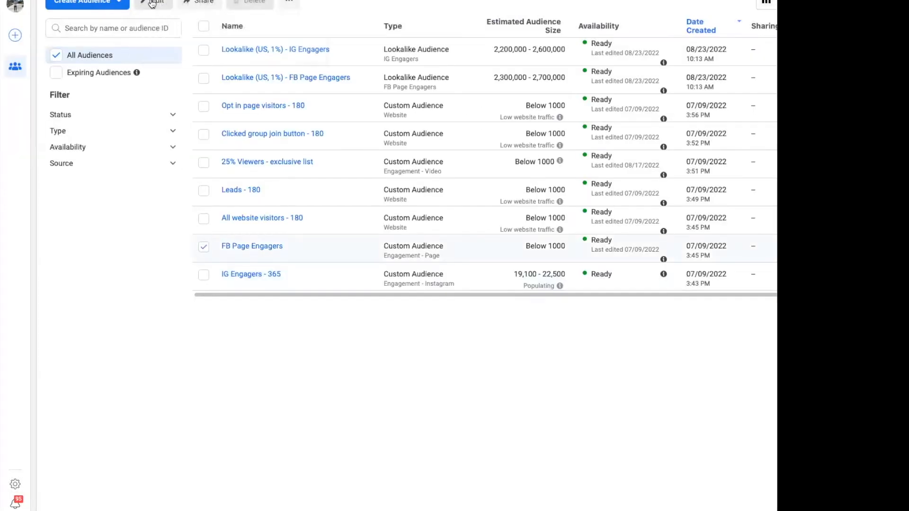
pyautogui.click(152, 4)
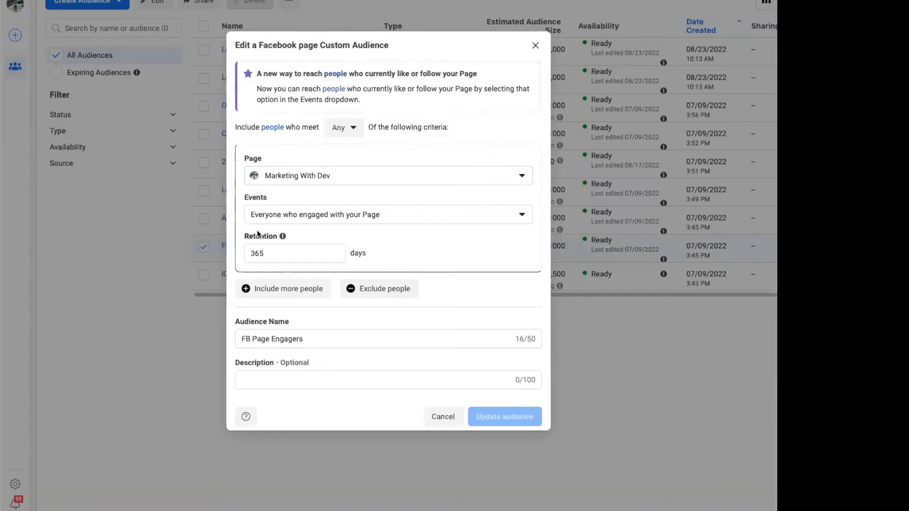
pyautogui.click(279, 220)
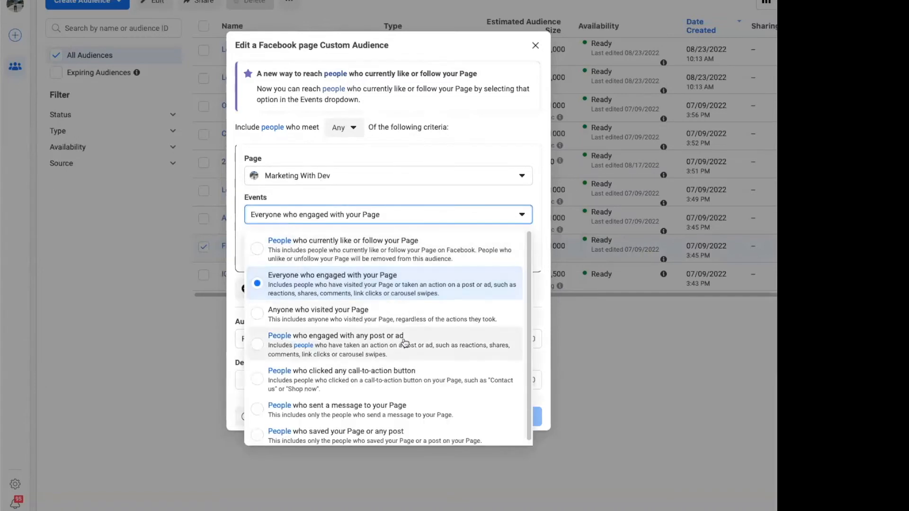
pyautogui.scroll(-1, 406, 379)
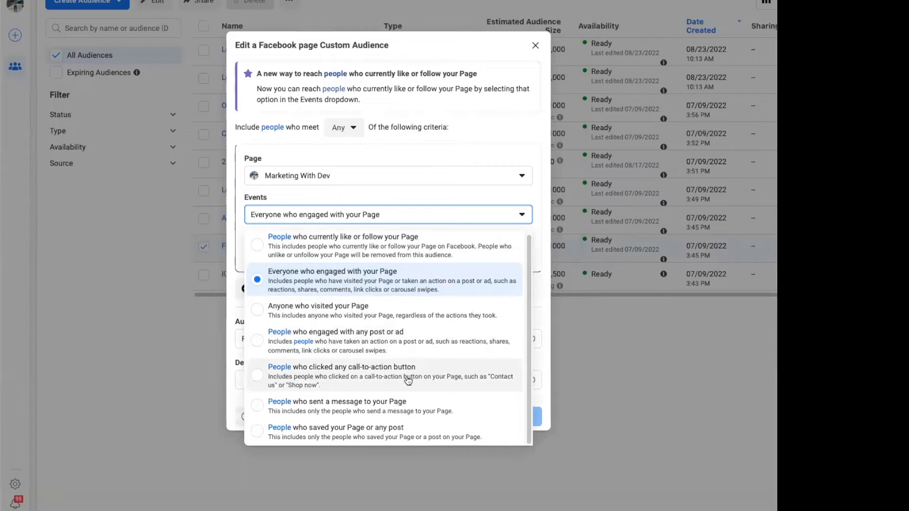
pyautogui.scroll(1, 396, 392)
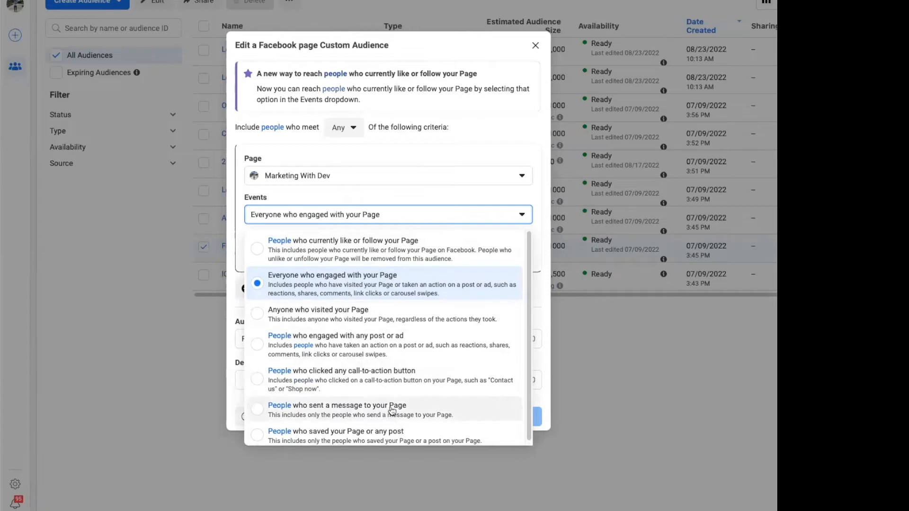
pyautogui.scroll(-1, 376, 376)
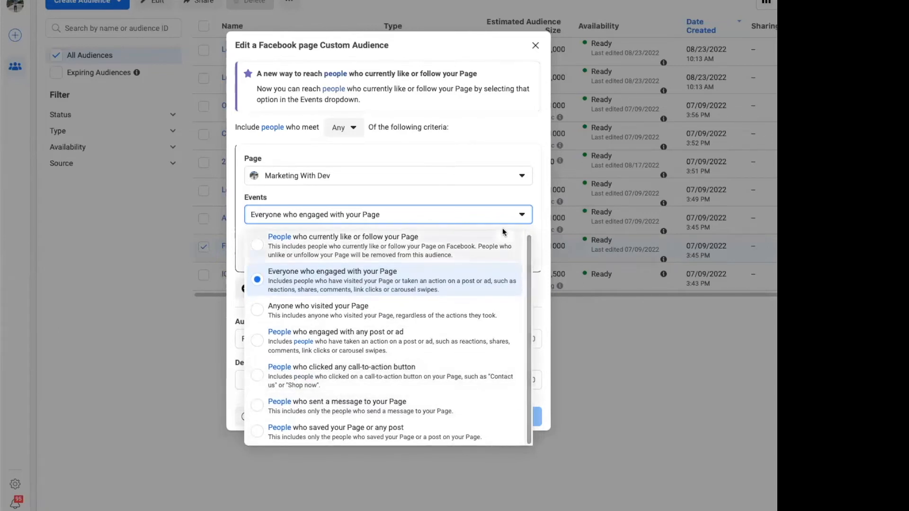
pyautogui.click(524, 140)
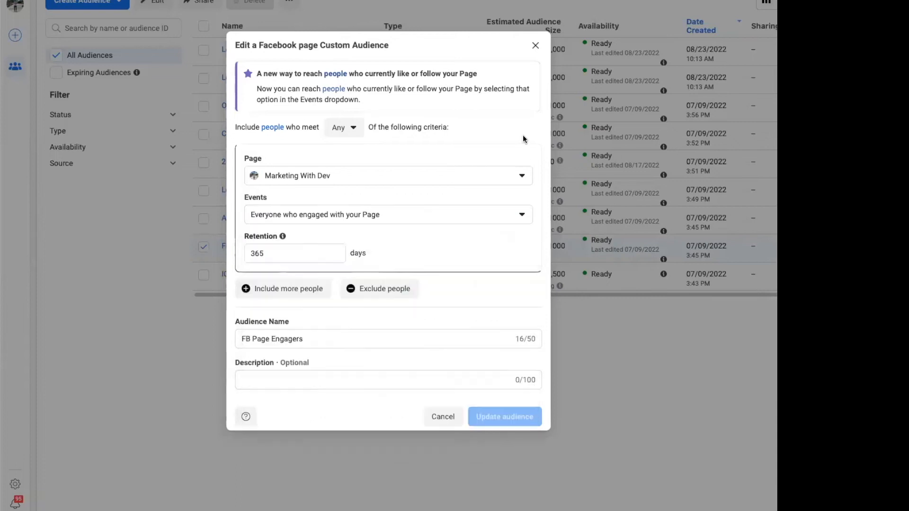
pyautogui.click(414, 224)
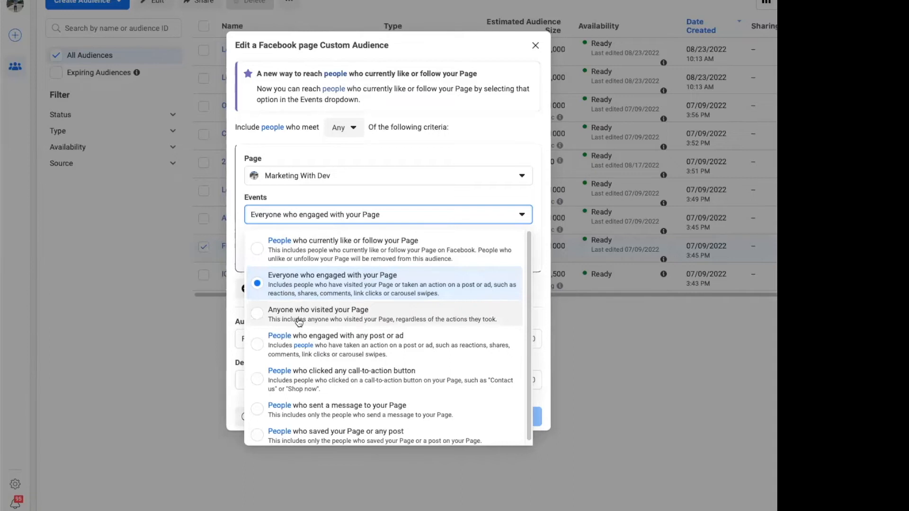
pyautogui.click(475, 143)
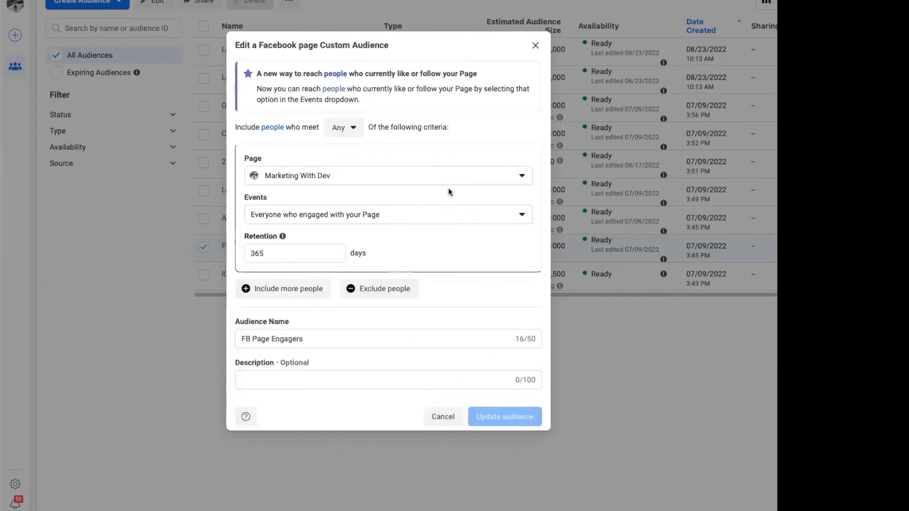
# Rename the Facebook page custom audience as "FB Page Engagers - 365", update it, and deselect it in the audience list
pyautogui.click(307, 339)
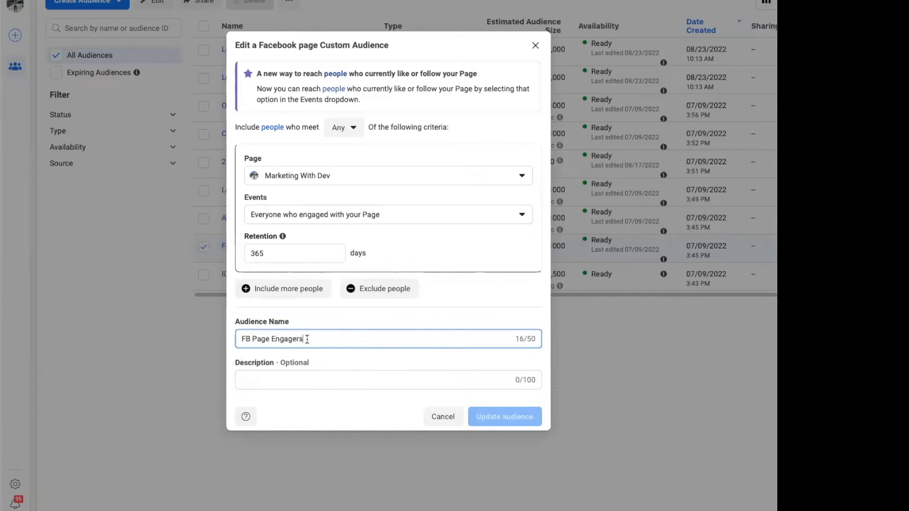
pyautogui.write('- 365')
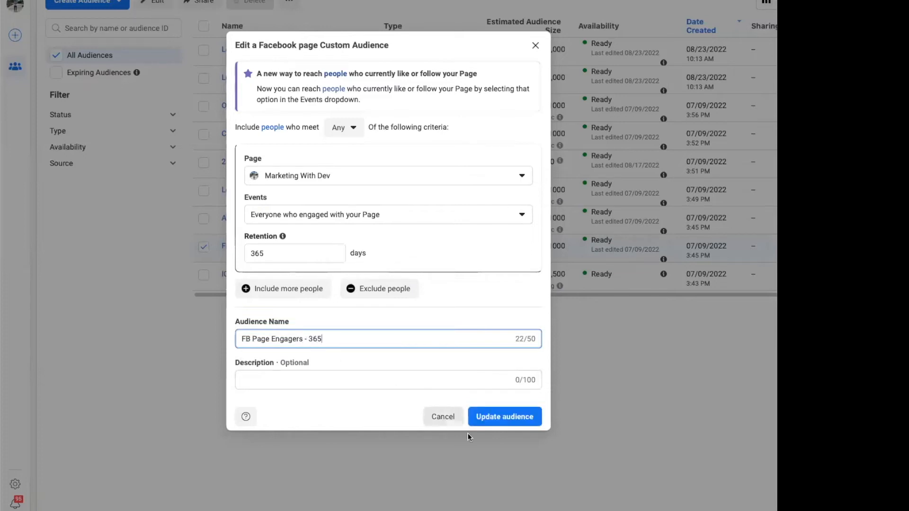
pyautogui.click(501, 423)
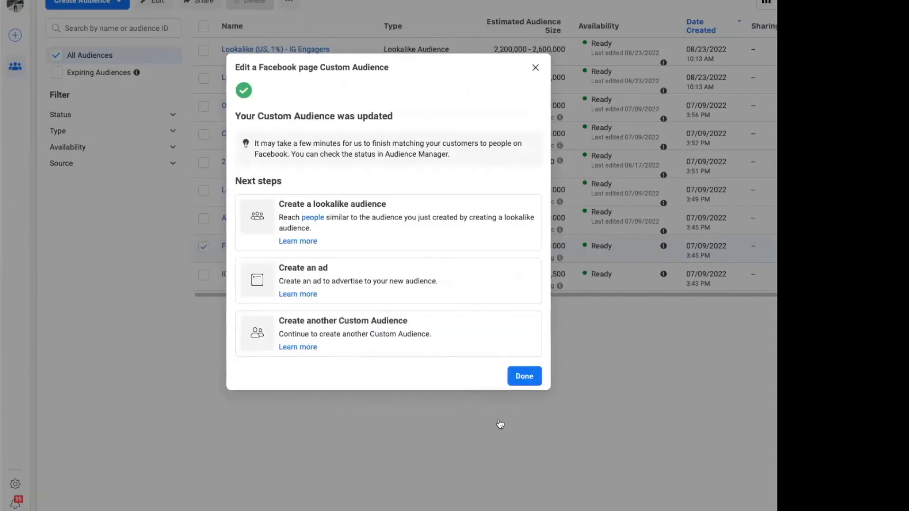
pyautogui.click(526, 377)
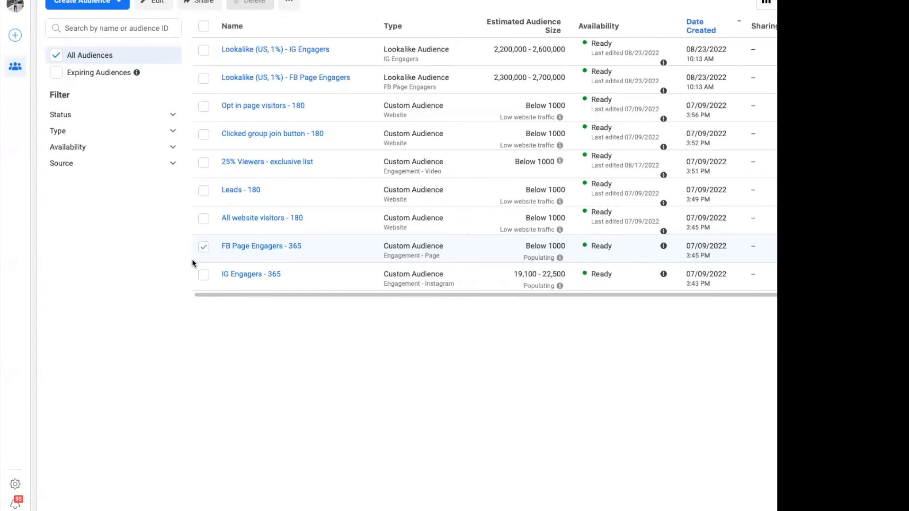
pyautogui.click(203, 251)
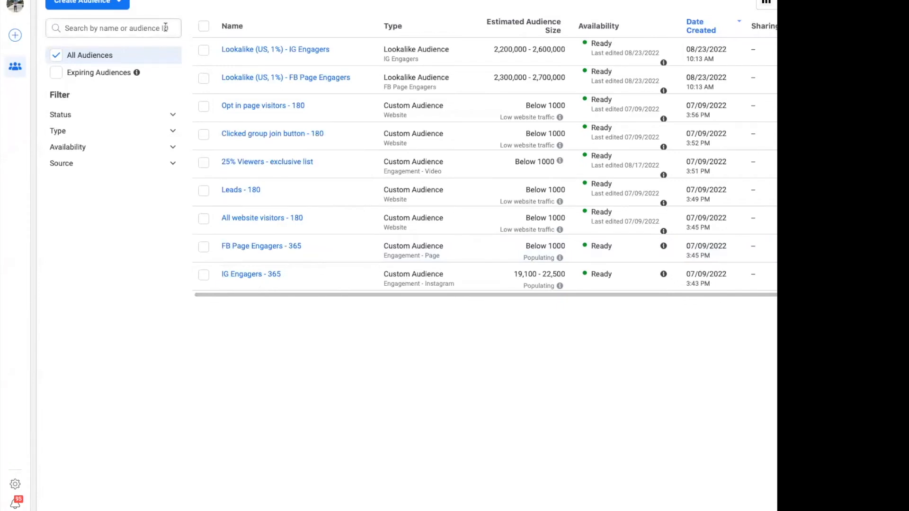
pyautogui.click(86, 5)
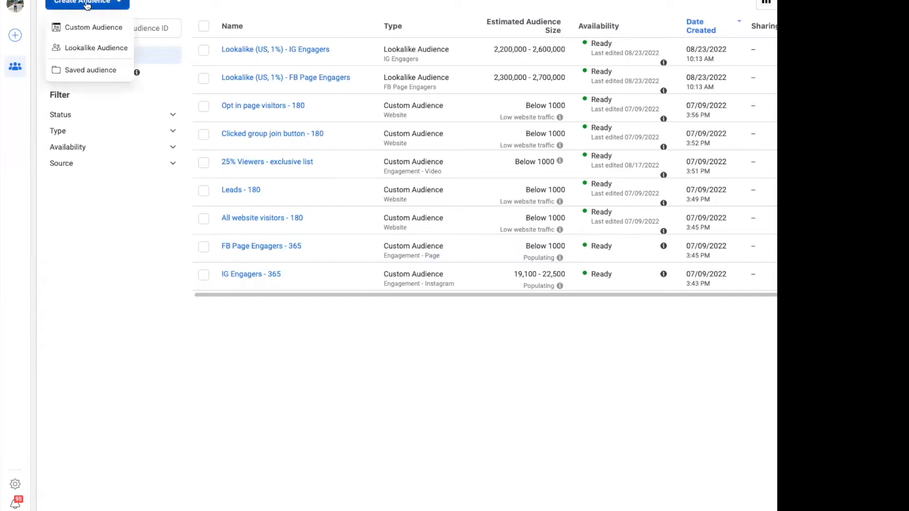
pyautogui.click(92, 35)
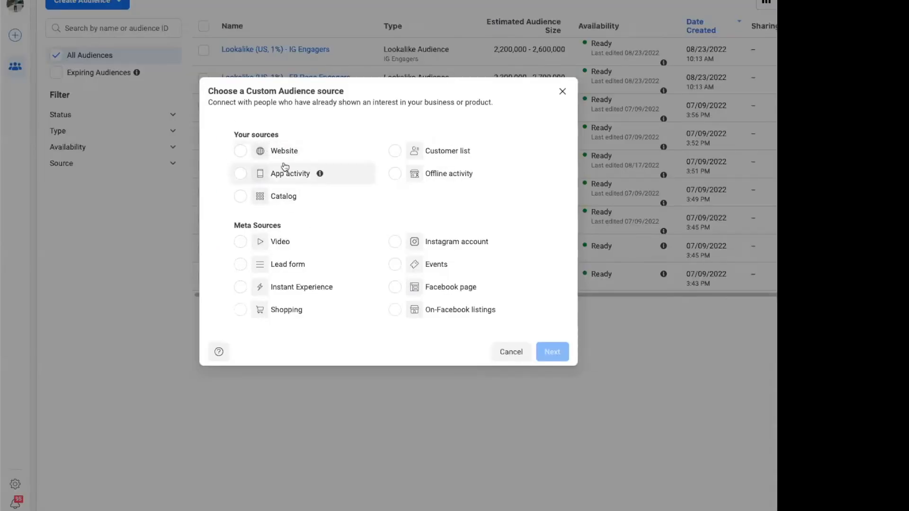
pyautogui.click(241, 151)
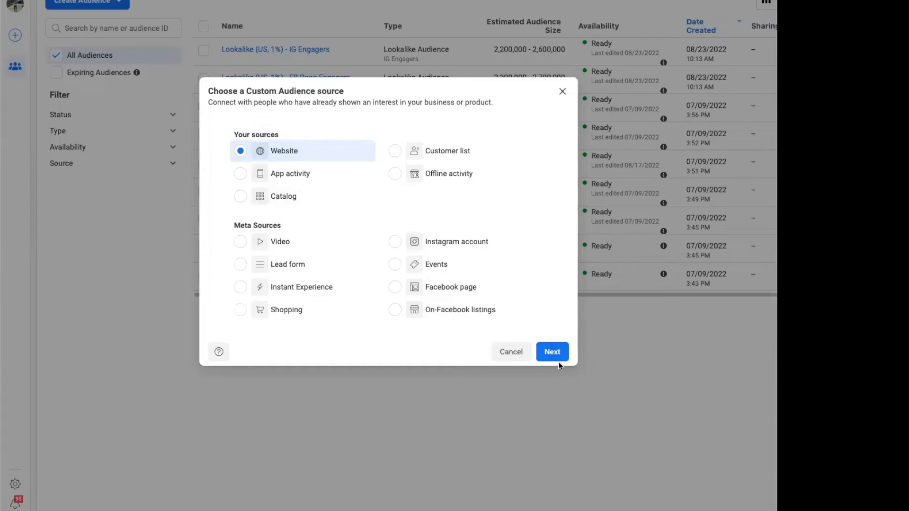
pyautogui.click(563, 91)
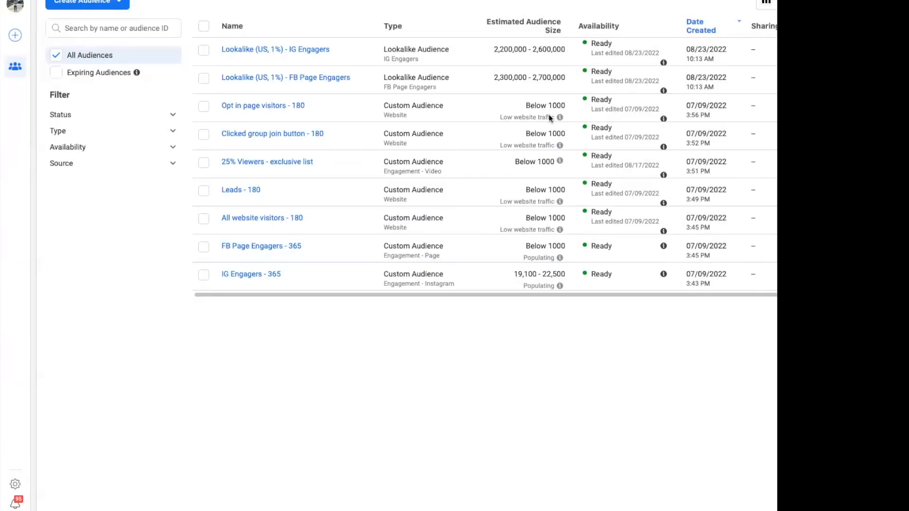
# Review the source, event options and retention of the "All website visitors - 180" audience, and close it without changes
pyautogui.click(204, 218)
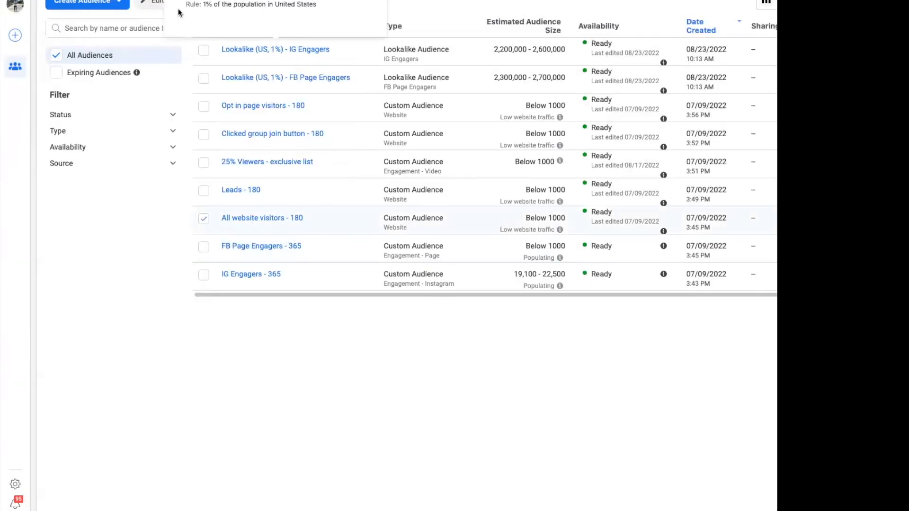
pyautogui.click(154, 4)
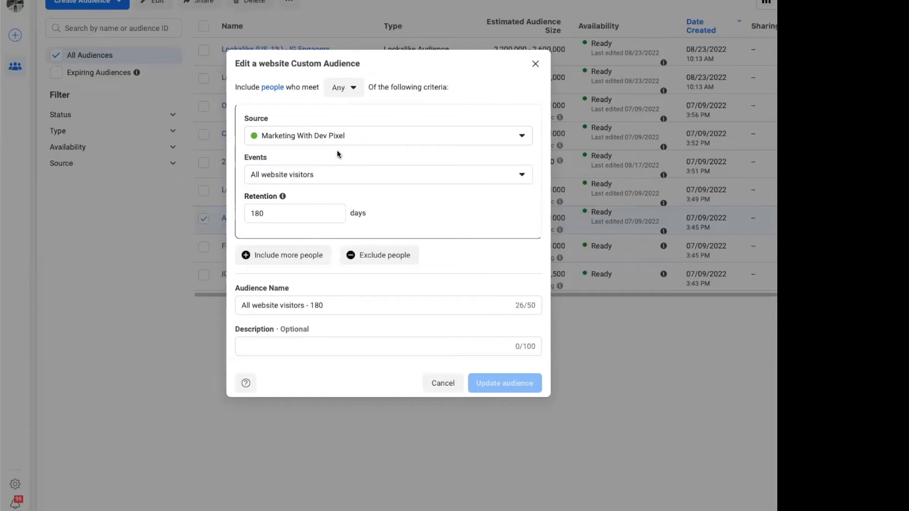
pyautogui.click(291, 175)
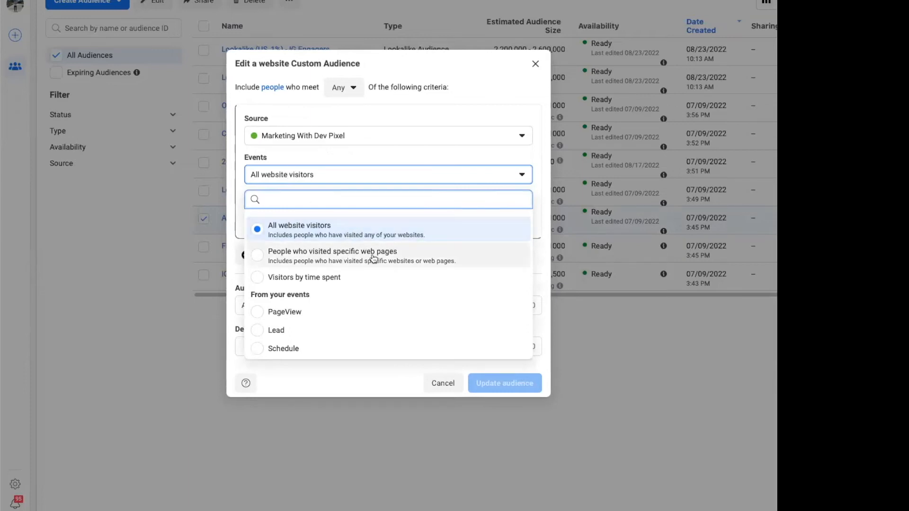
pyautogui.click(317, 240)
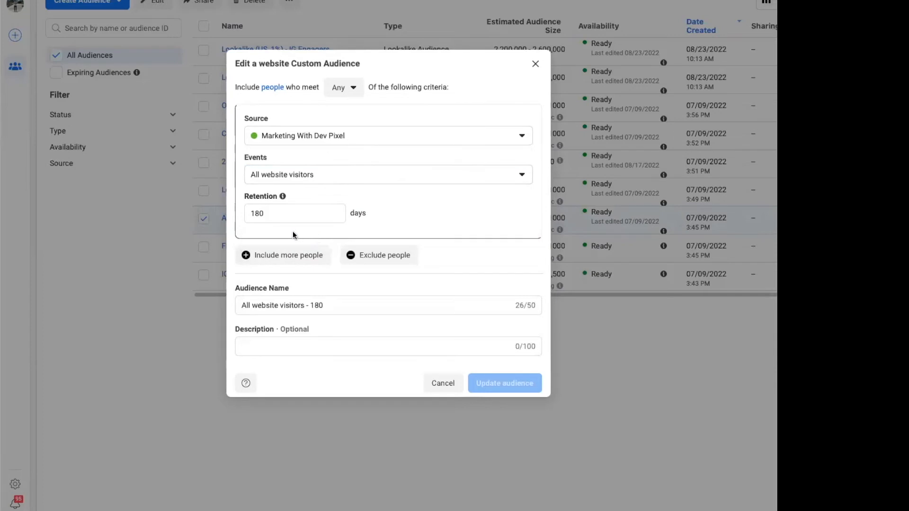
pyautogui.moveTo(283, 196)
pyautogui.click(532, 65)
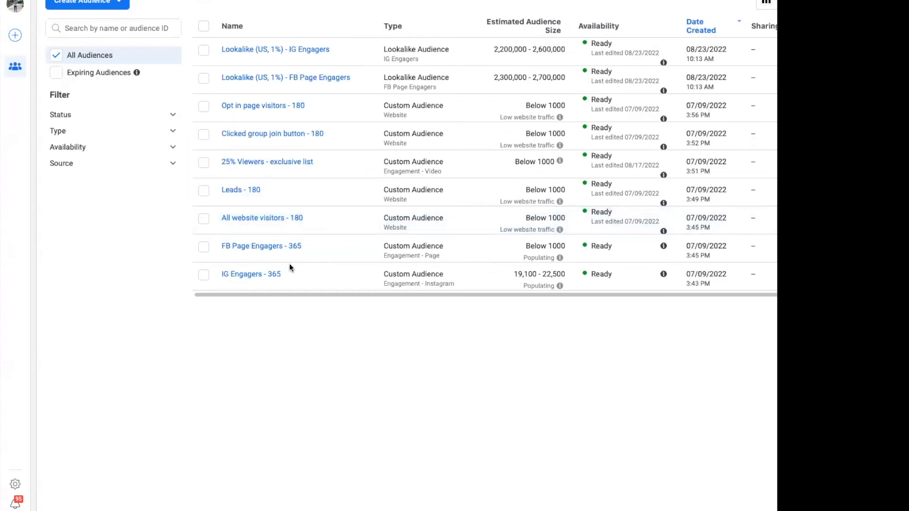
pyautogui.moveTo(275, 278)
pyautogui.click(88, 2)
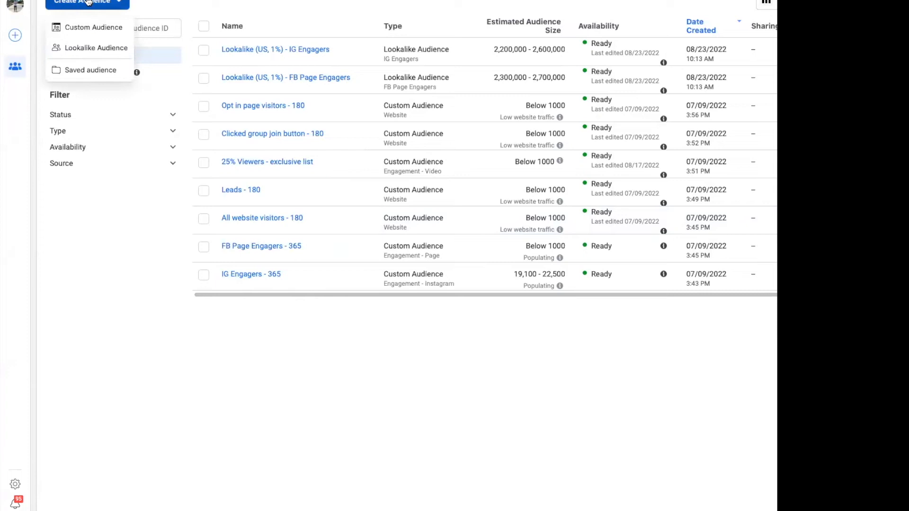
pyautogui.click(82, 27)
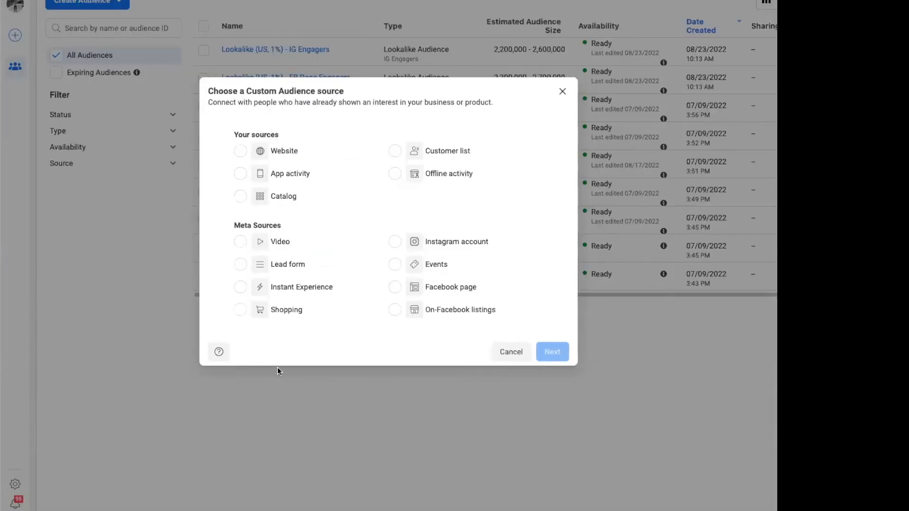
pyautogui.click(239, 153)
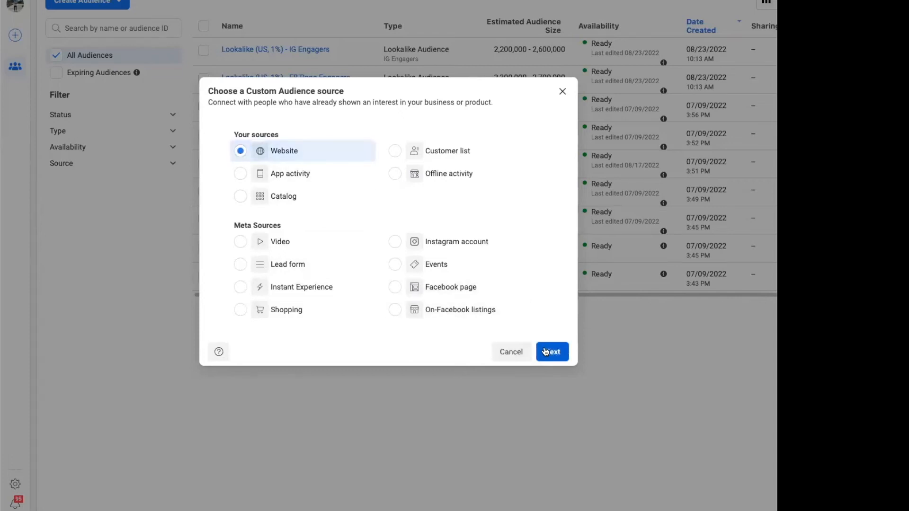
pyautogui.click(562, 94)
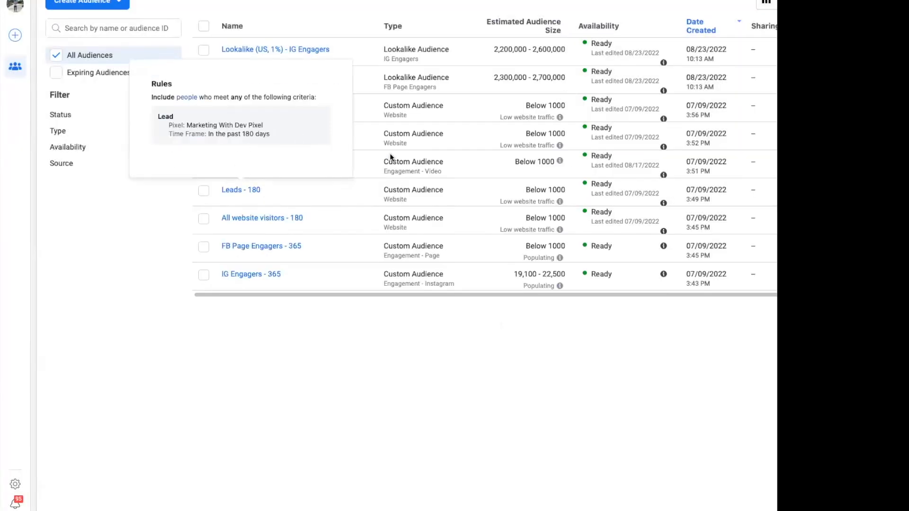
# Review the event options and URL rule of the "Opt in page visitors - 180" audience, and close it without changes
pyautogui.click(203, 107)
pyautogui.click(160, 4)
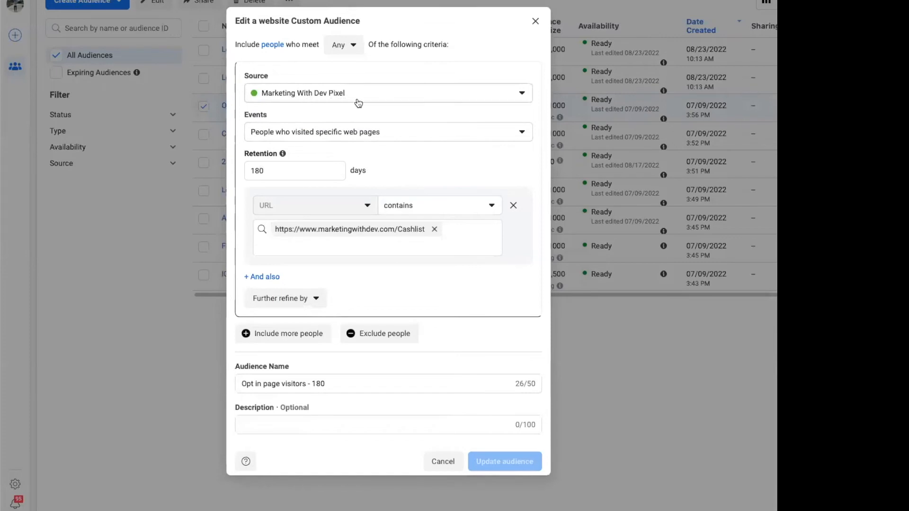
pyautogui.click(349, 134)
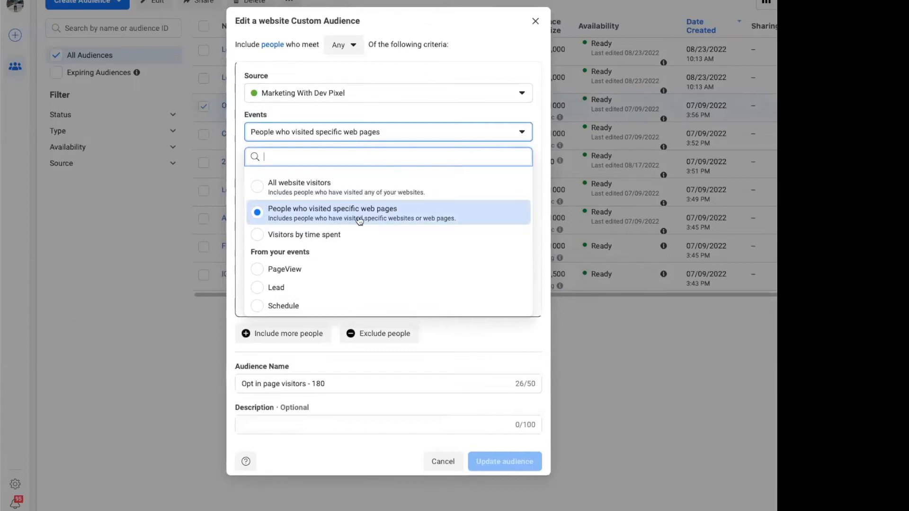
pyautogui.click(486, 116)
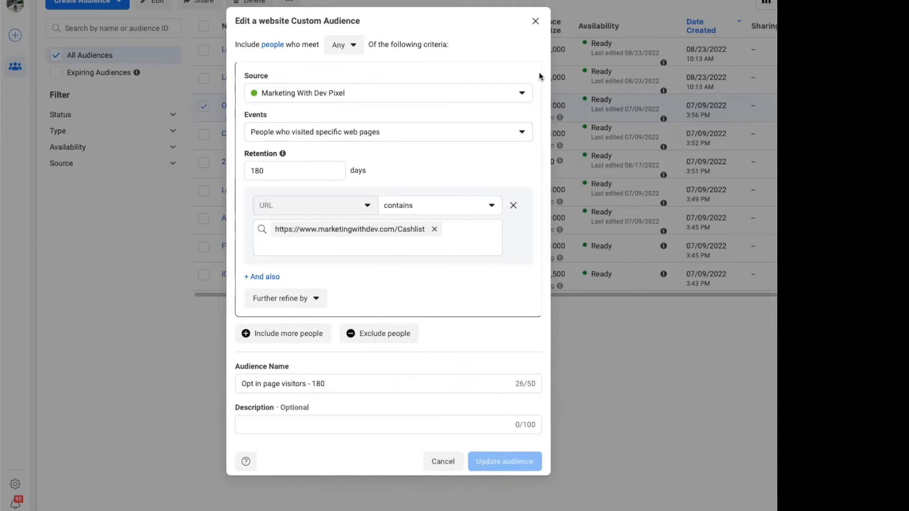
pyautogui.click(535, 22)
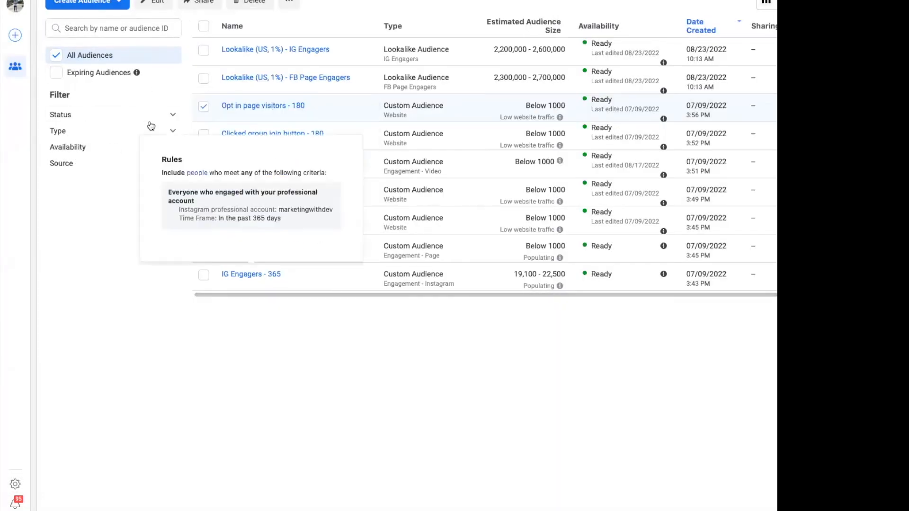
# Start a new custom audience with Website as its source and PageView as its event
pyautogui.click(92, 3)
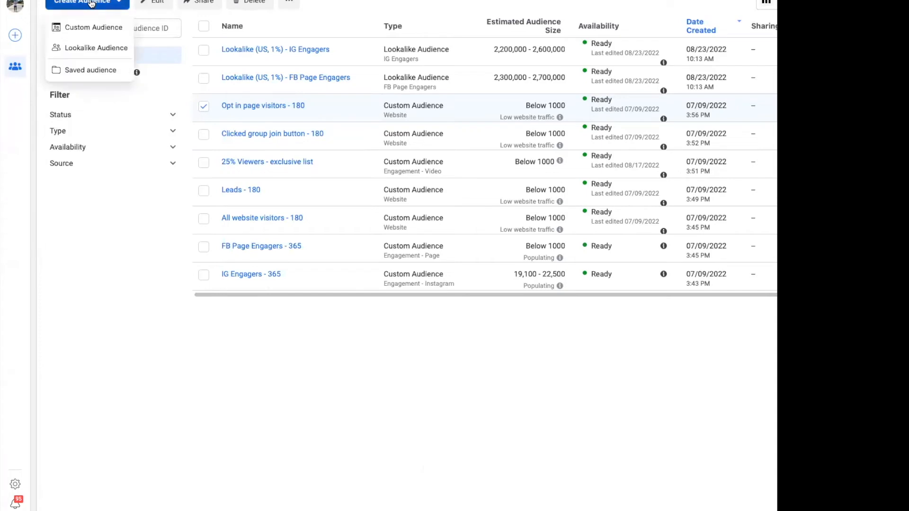
pyautogui.click(94, 28)
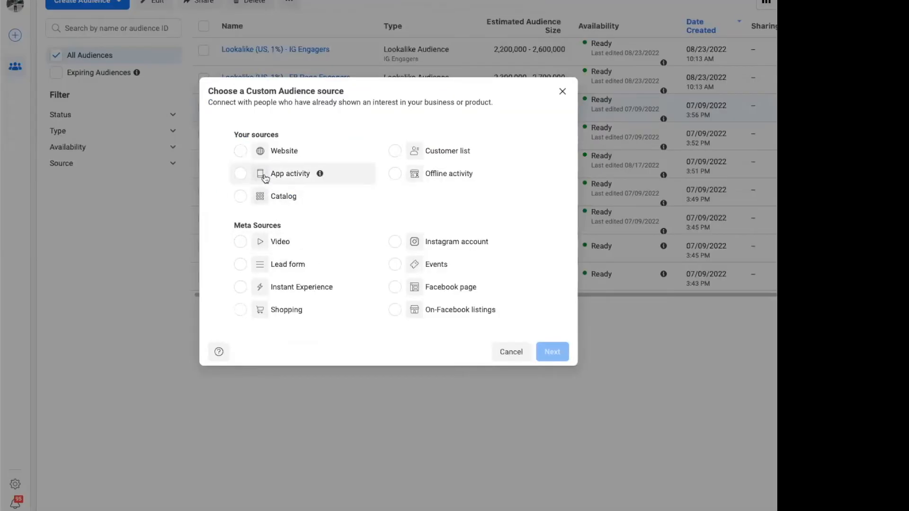
pyautogui.click(241, 151)
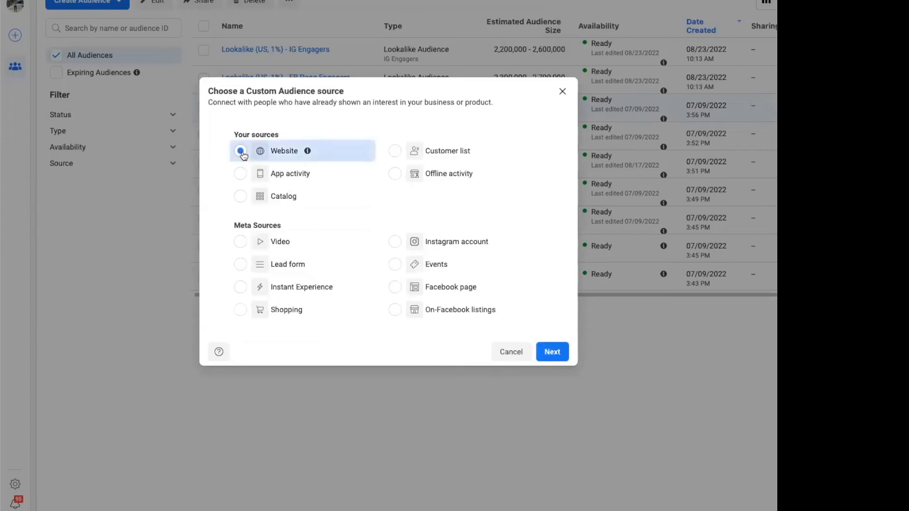
pyautogui.click(549, 351)
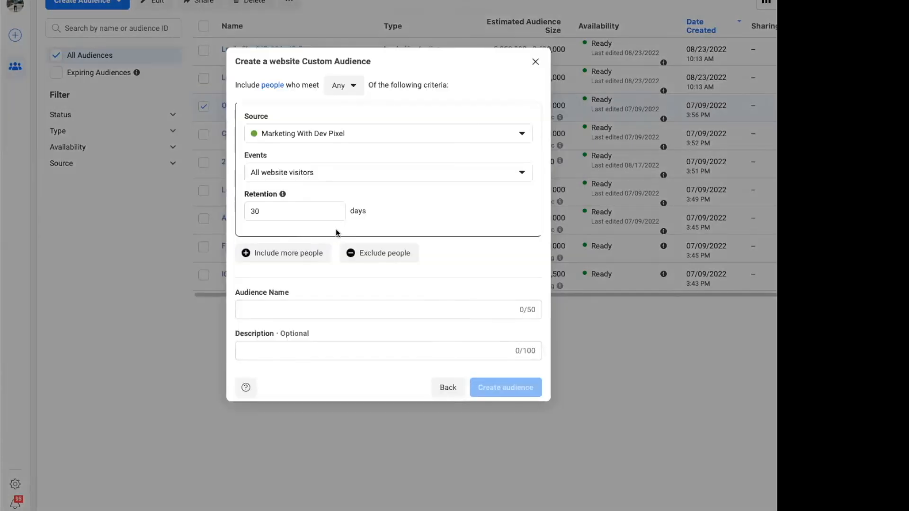
pyautogui.click(330, 177)
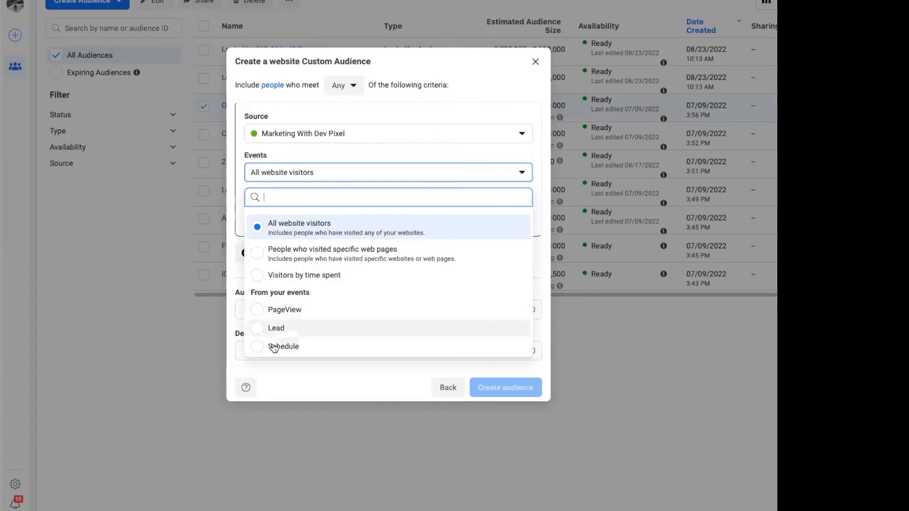
pyautogui.click(321, 311)
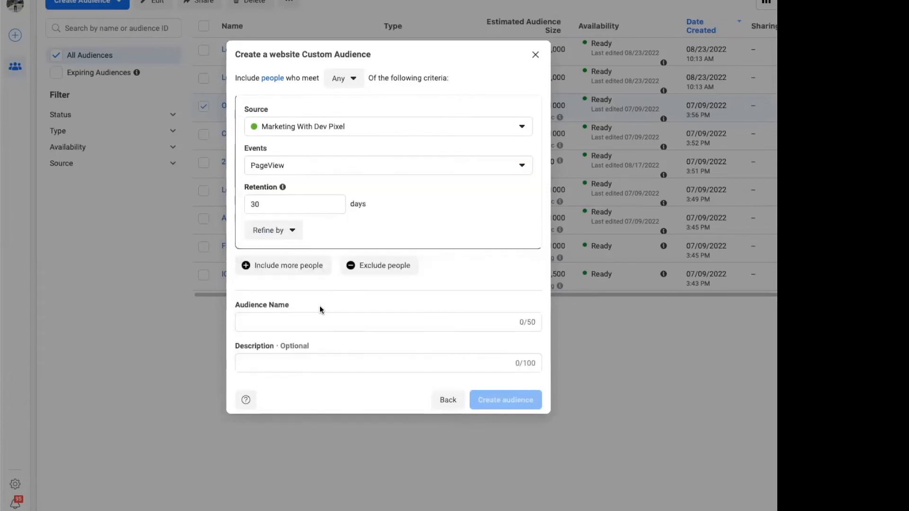
# Set the retention to 60 days, name the audience "Page view - 60 days", and create it
pyautogui.click(278, 205)
pyautogui.press('BackSpace')
pyautogui.press('BackSpace')
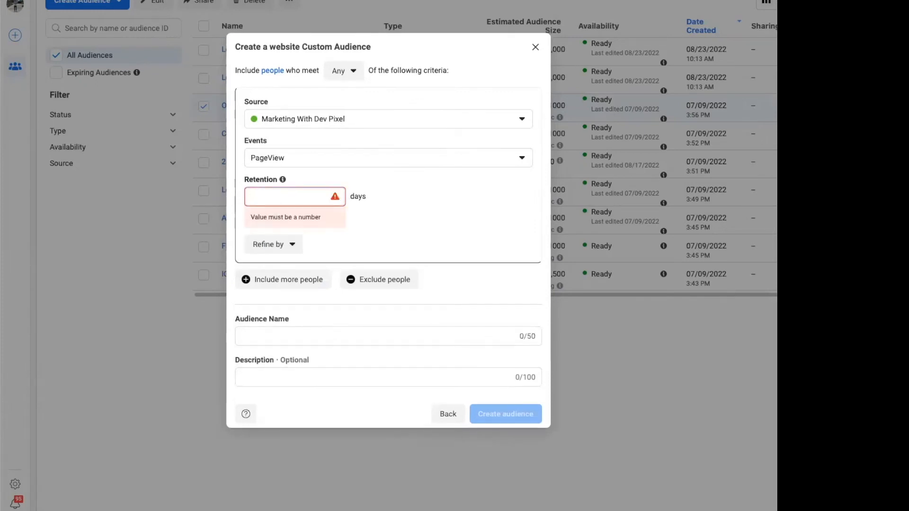
pyautogui.write('60')
pyautogui.click(320, 322)
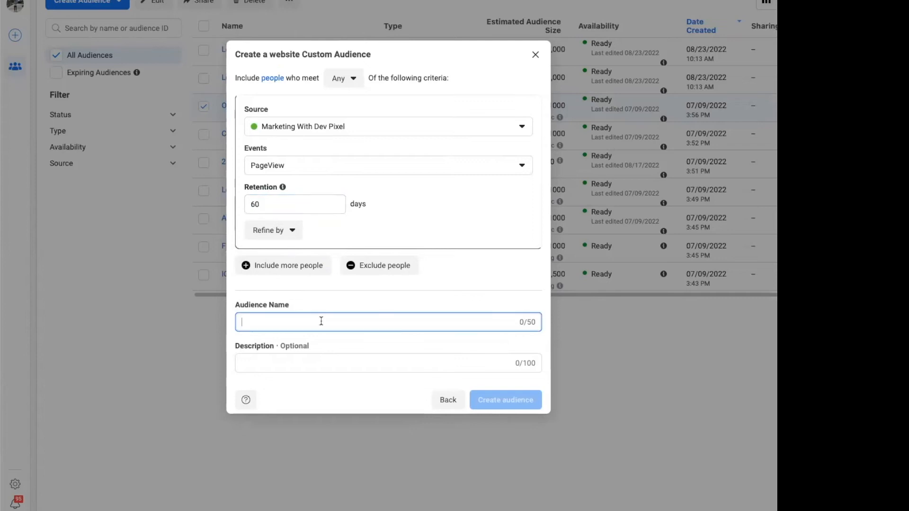
pyautogui.write('Page vi')
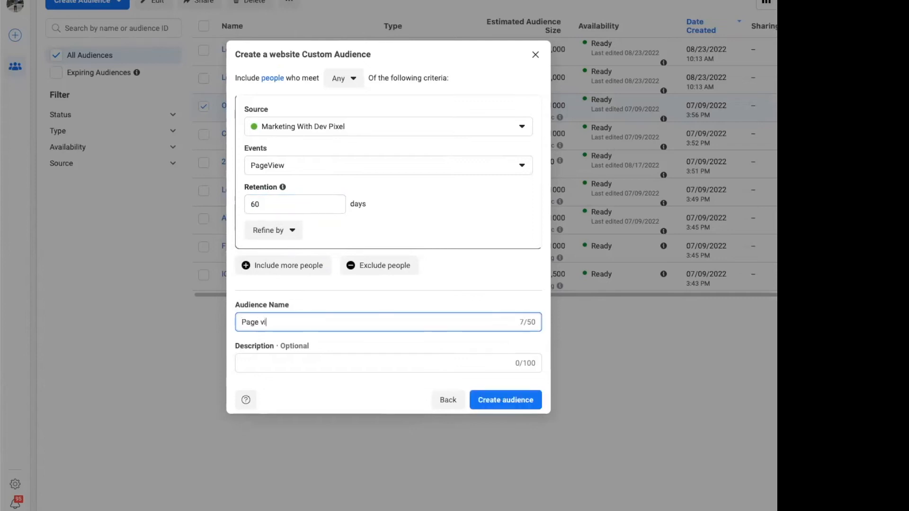
pyautogui.write('ew - 60 days')
pyautogui.click(493, 399)
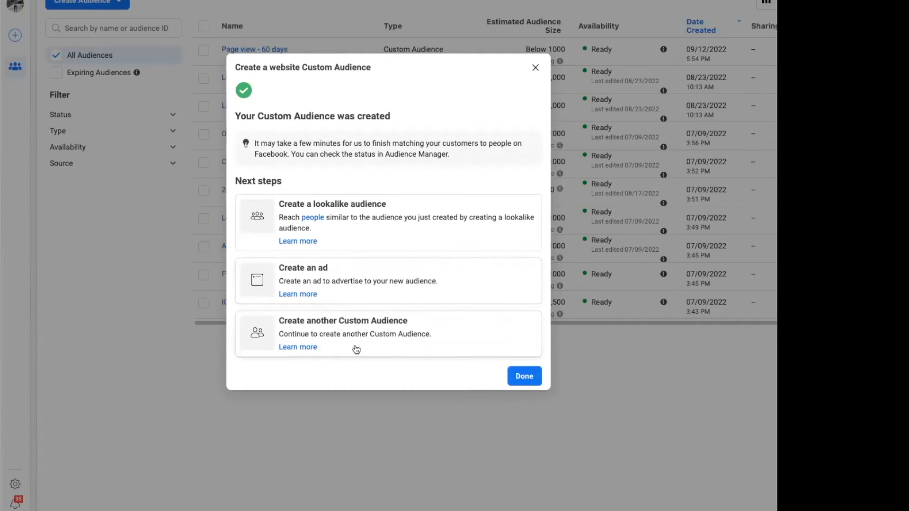
# Start another custom audience with Website as its source and Lead as its event
pyautogui.click(345, 332)
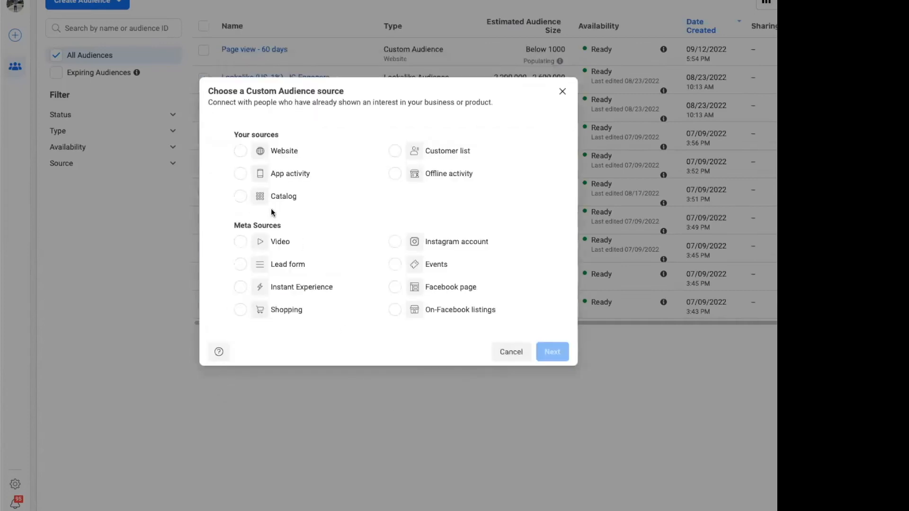
pyautogui.click(242, 152)
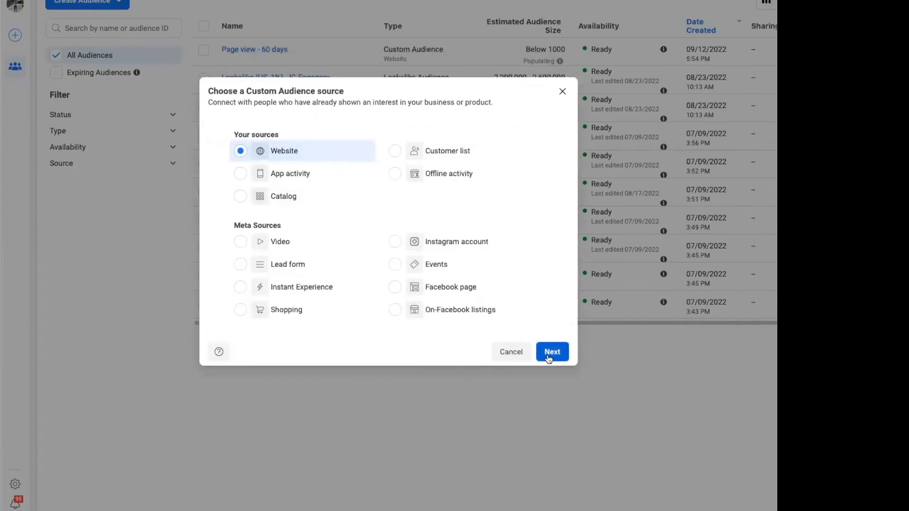
pyautogui.click(549, 359)
pyautogui.click(278, 172)
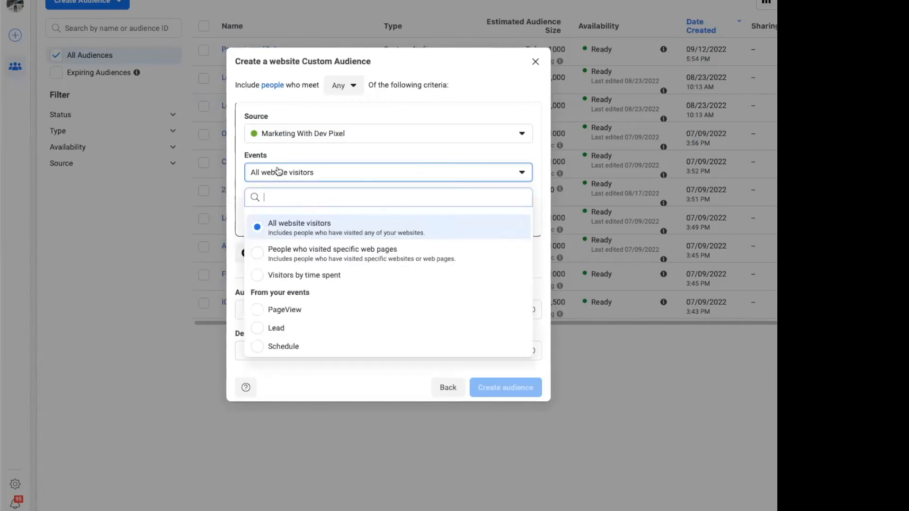
pyautogui.click(261, 332)
# Set the retention to 60 days, name the audience "Leads - 60 days", and create it
pyautogui.click(265, 204)
pyautogui.press('BackSpace')
pyautogui.press('BackSpace')
pyautogui.write('60')
pyautogui.click(259, 320)
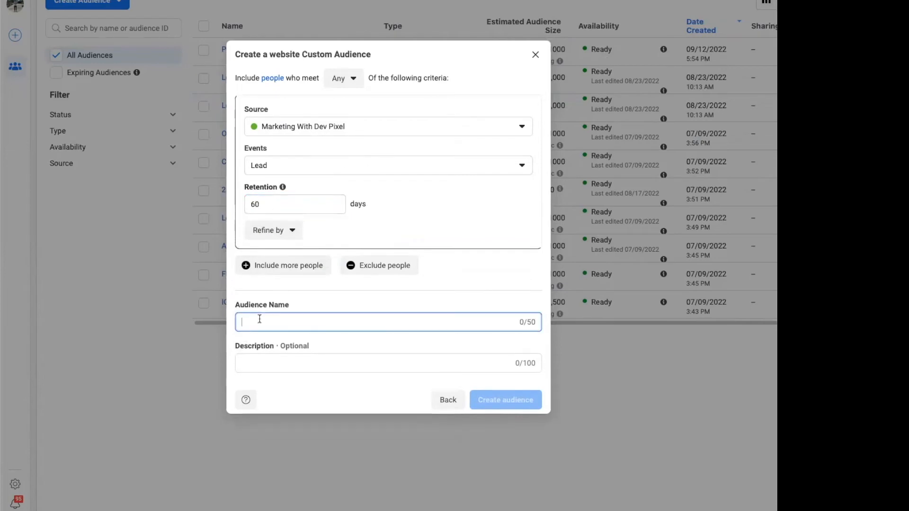
pyautogui.write('Leads ')
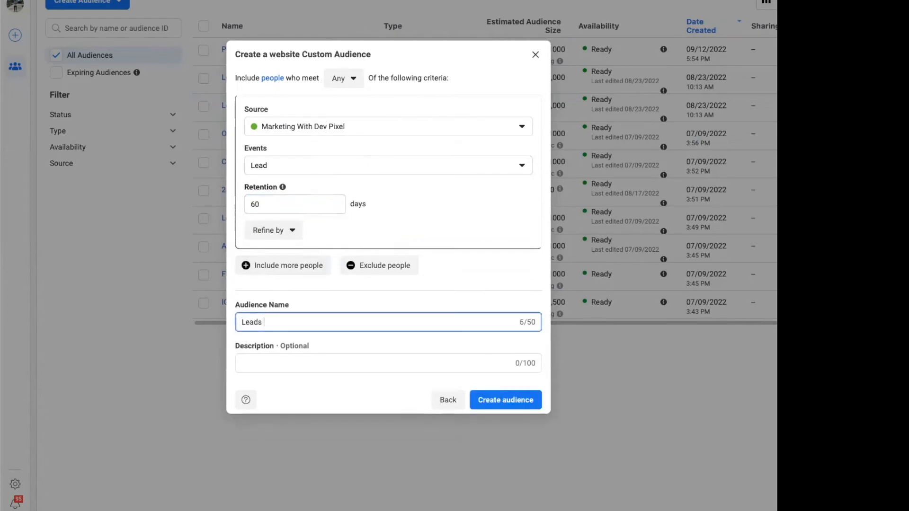
pyautogui.write('- 60 days')
pyautogui.click(505, 402)
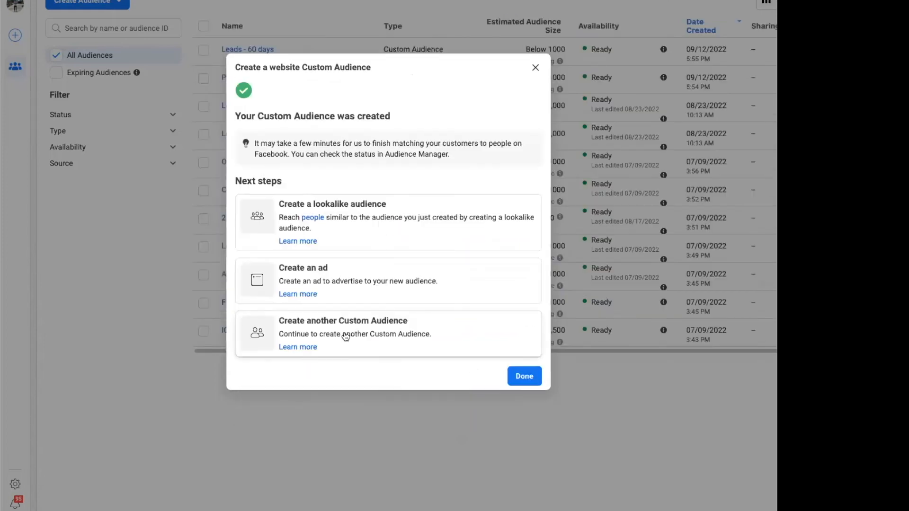
# Start another custom audience with Website as its source and Schedule as its event
pyautogui.click(345, 335)
pyautogui.click(242, 152)
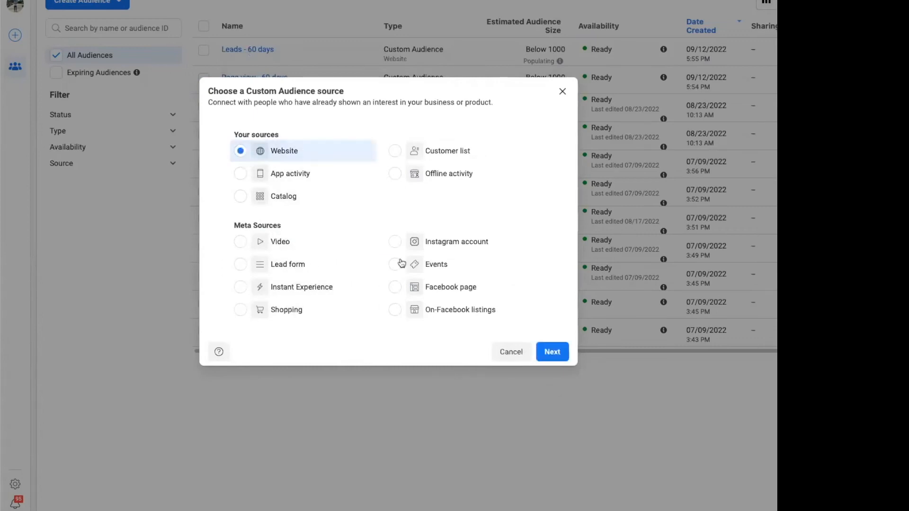
pyautogui.click(553, 352)
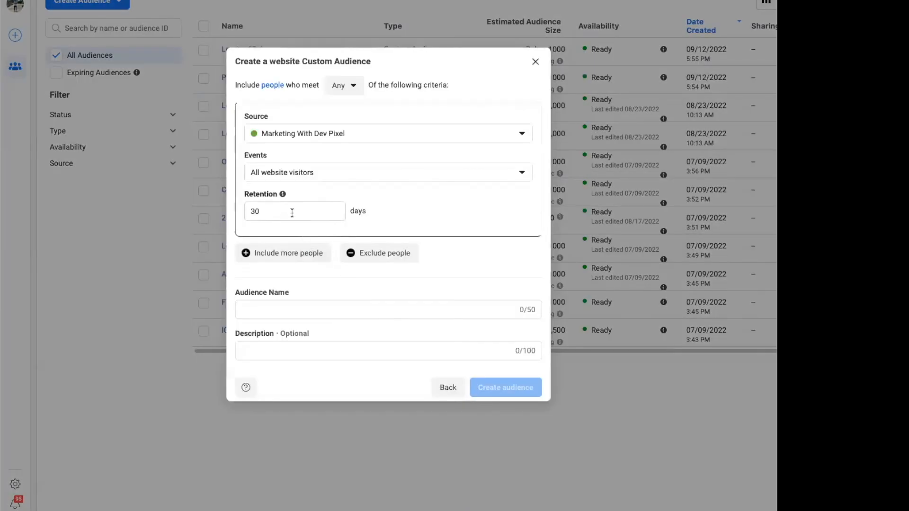
pyautogui.click(291, 173)
pyautogui.click(276, 347)
# Set the retention to 60 days, name the audience "Schedule - 60 days", create it, and dismiss the confirmation
pyautogui.click(276, 201)
pyautogui.press('BackSpace')
pyautogui.press('BackSpace')
pyautogui.write('60')
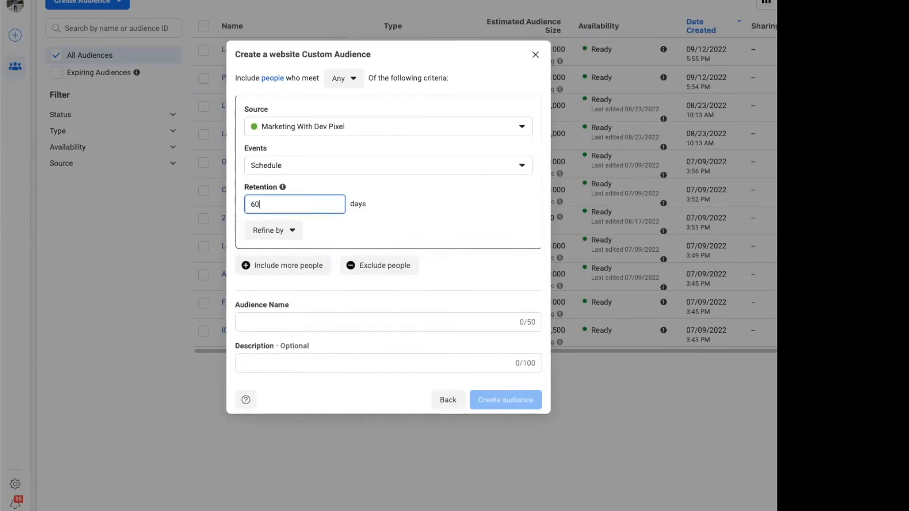
pyautogui.click(264, 321)
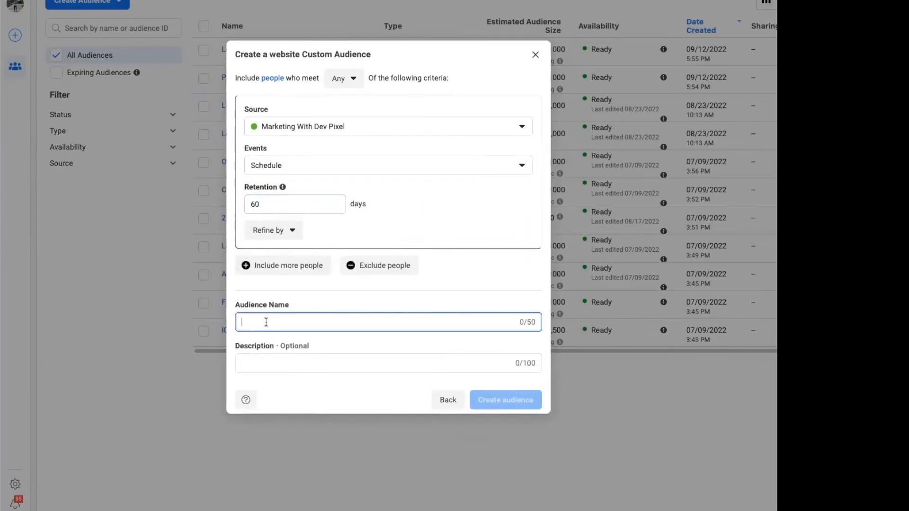
pyautogui.write('Schedule ')
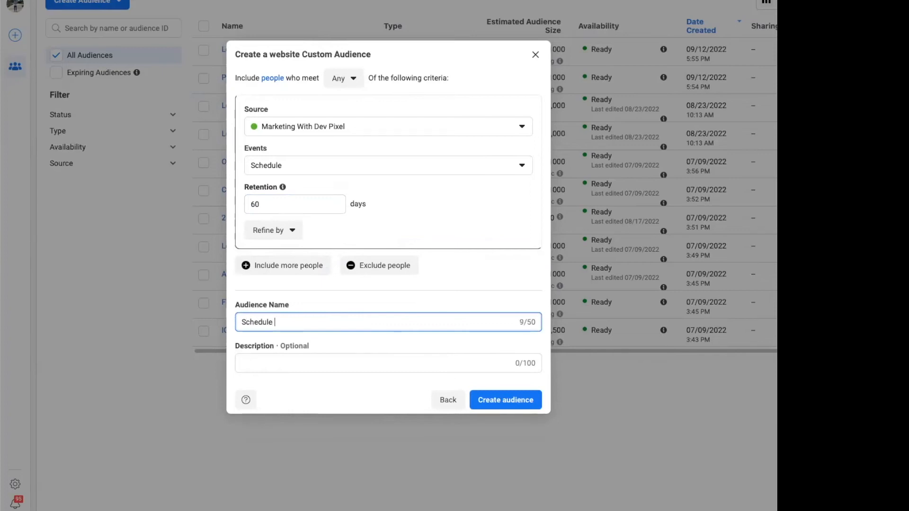
pyautogui.write('- 60 days')
pyautogui.click(521, 406)
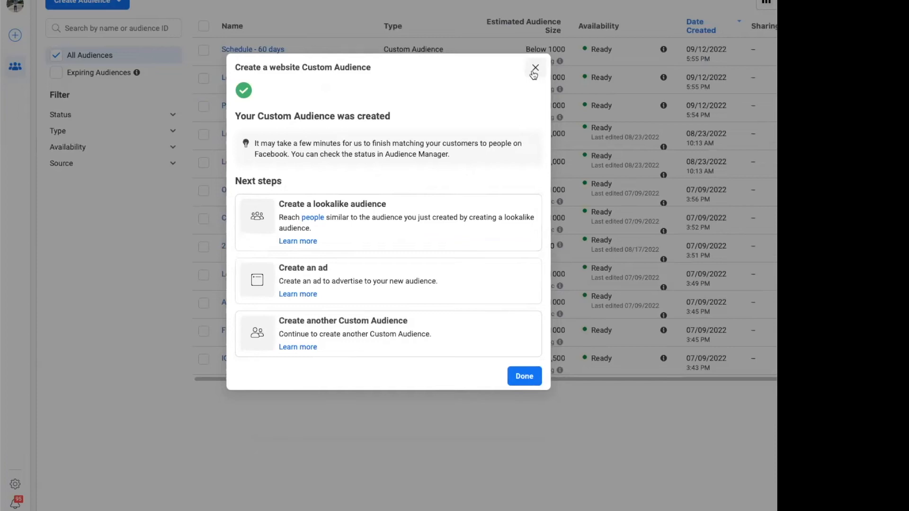
pyautogui.click(534, 70)
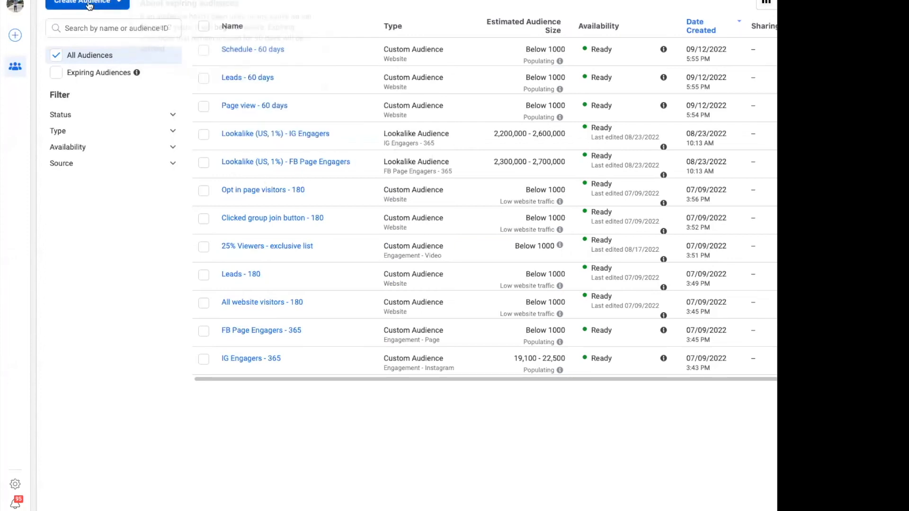
# Review the engagement options and video sources for a video custom audience of 25% viewers, and close it without creating the audience
pyautogui.moveTo(247, 53)
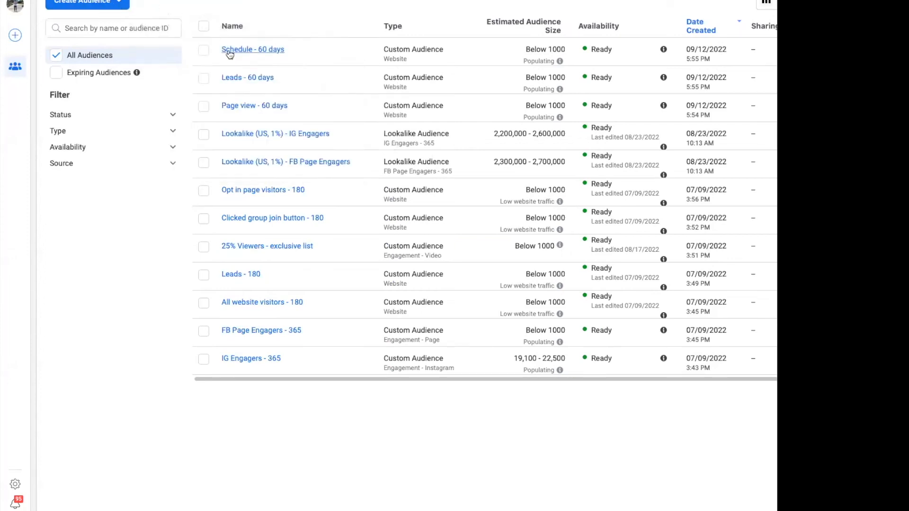
pyautogui.click(89, 2)
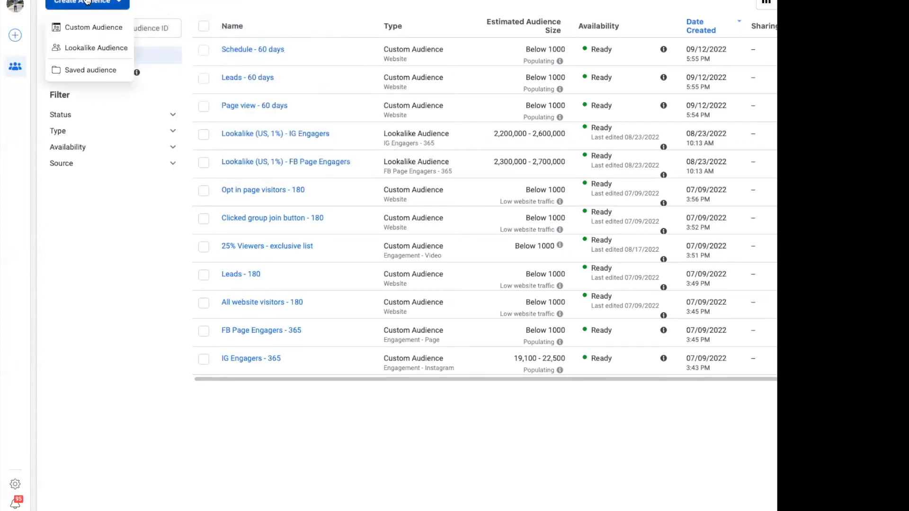
pyautogui.click(86, 27)
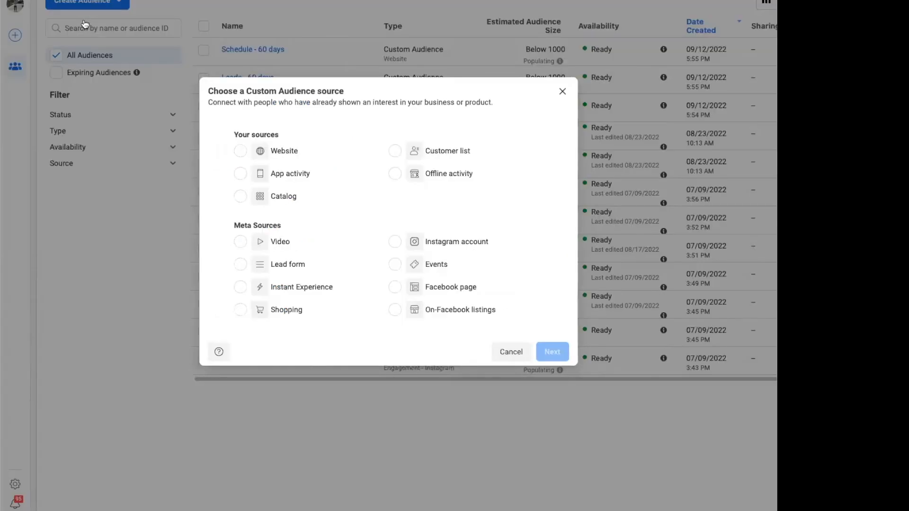
pyautogui.click(240, 243)
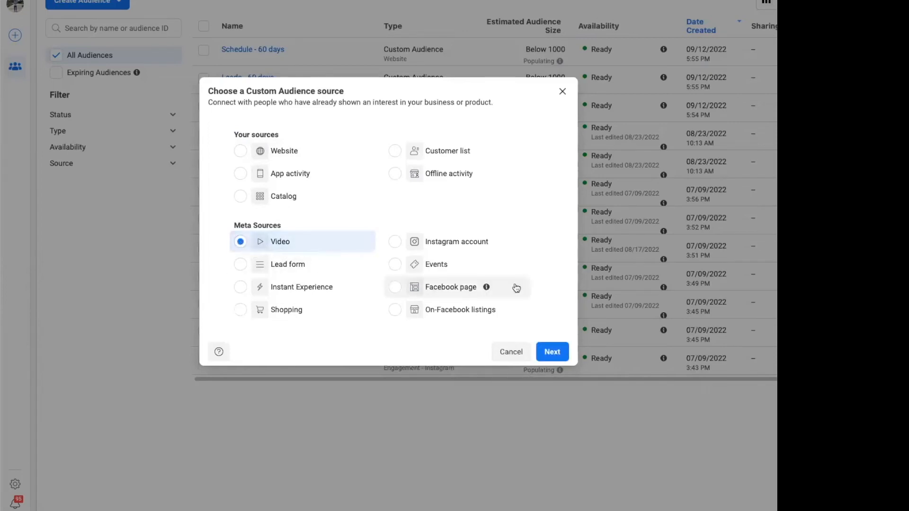
pyautogui.click(552, 351)
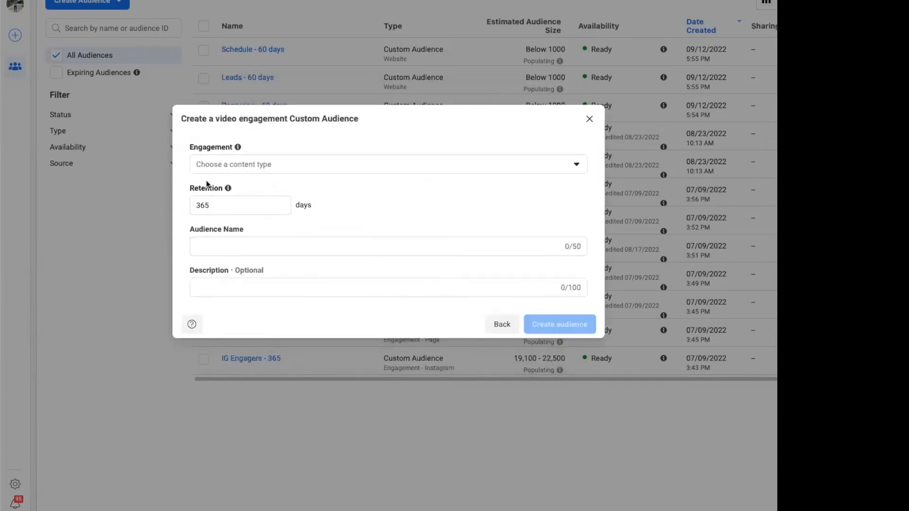
pyautogui.click(225, 173)
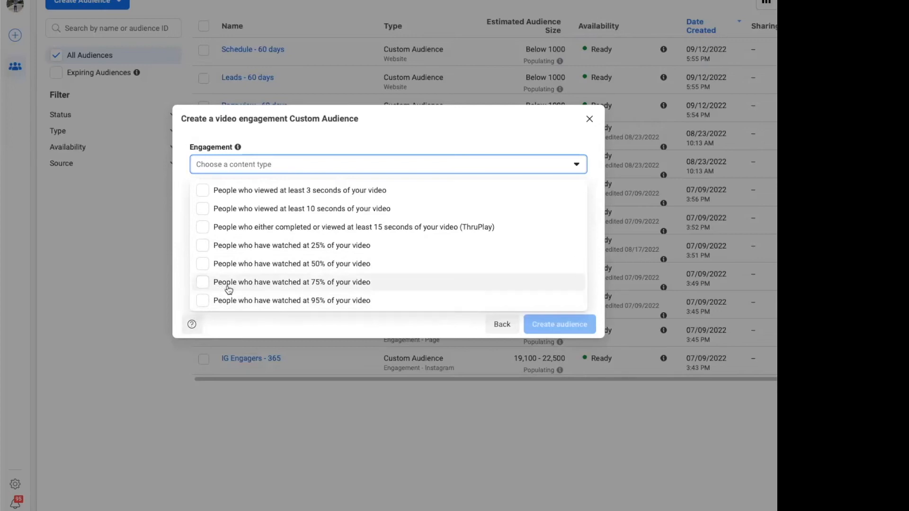
pyautogui.click(210, 251)
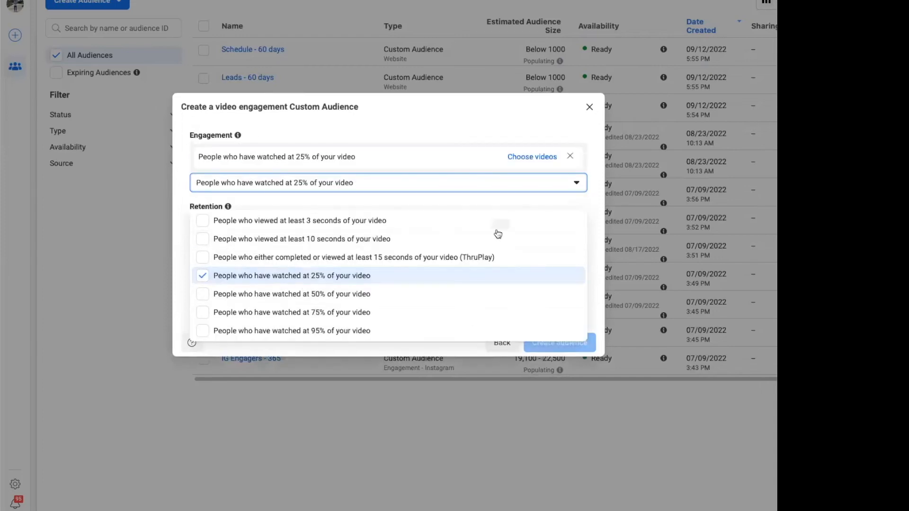
pyautogui.click(523, 157)
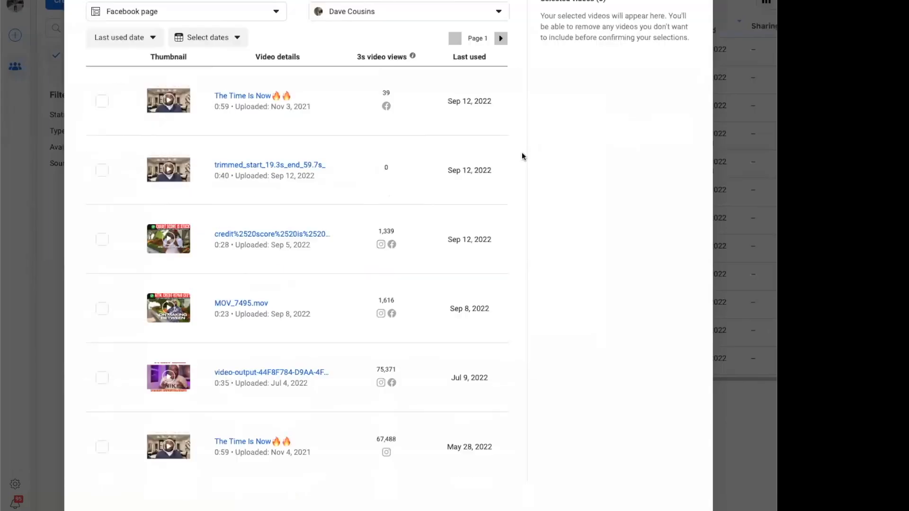
pyautogui.click(159, 11)
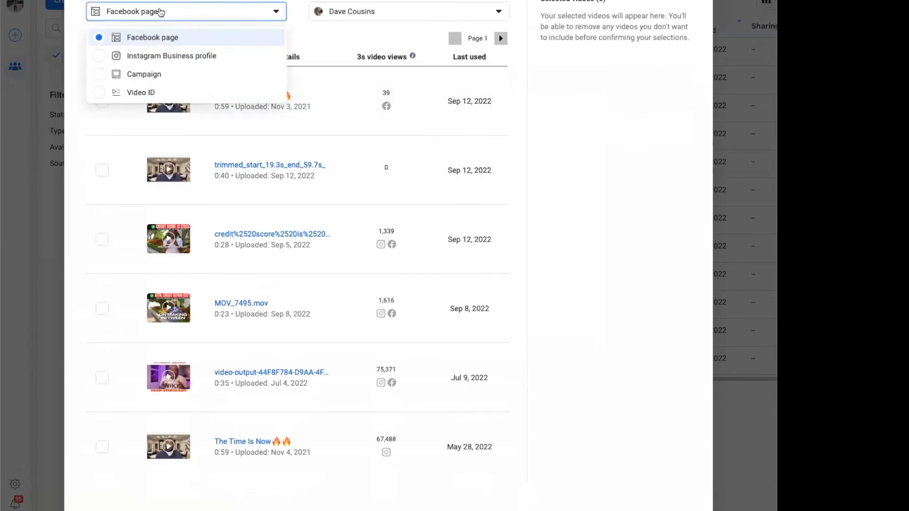
pyautogui.click(695, 0)
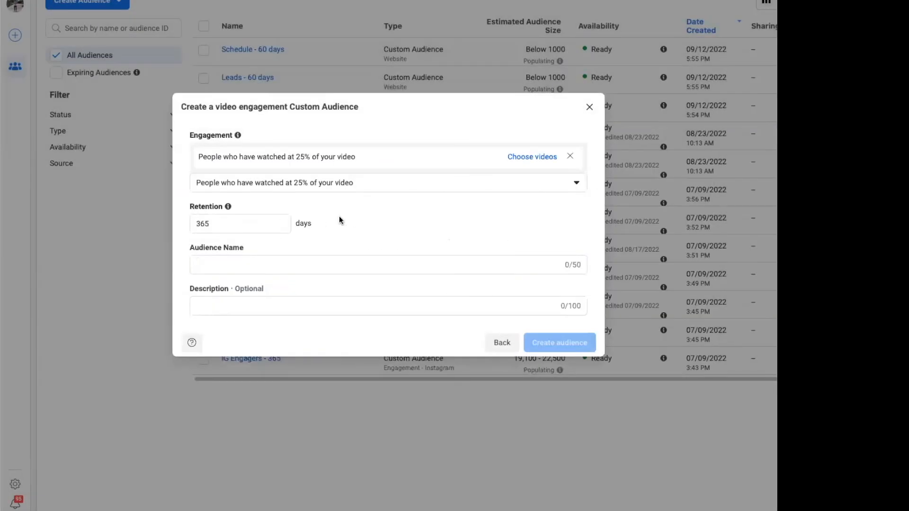
pyautogui.click(590, 107)
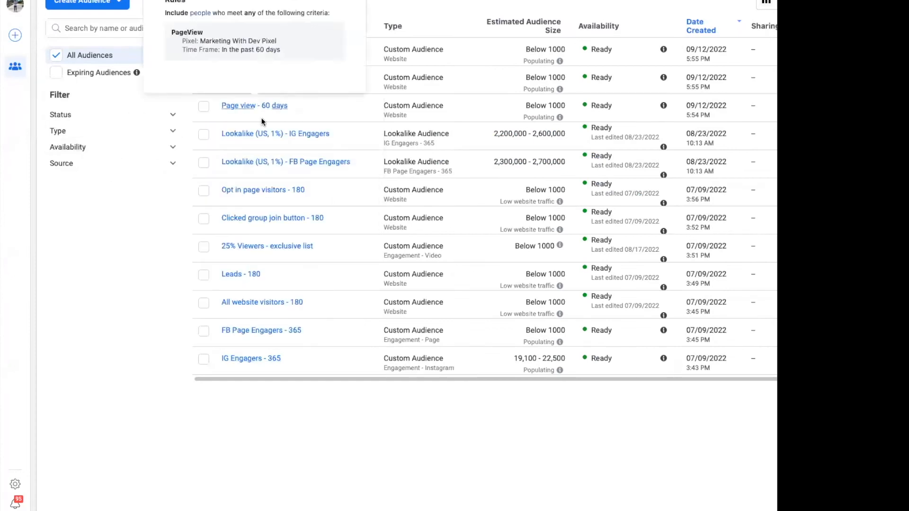
# Review the engagement type, selected video and retention of the "25% Viewers - exclusive list" audience, and close it without changes
pyautogui.click(204, 247)
pyautogui.click(154, 2)
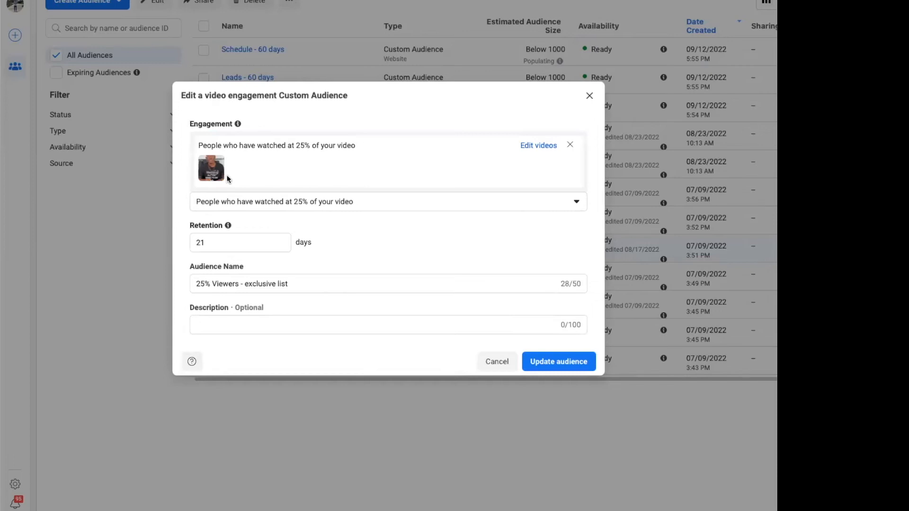
pyautogui.click(235, 248)
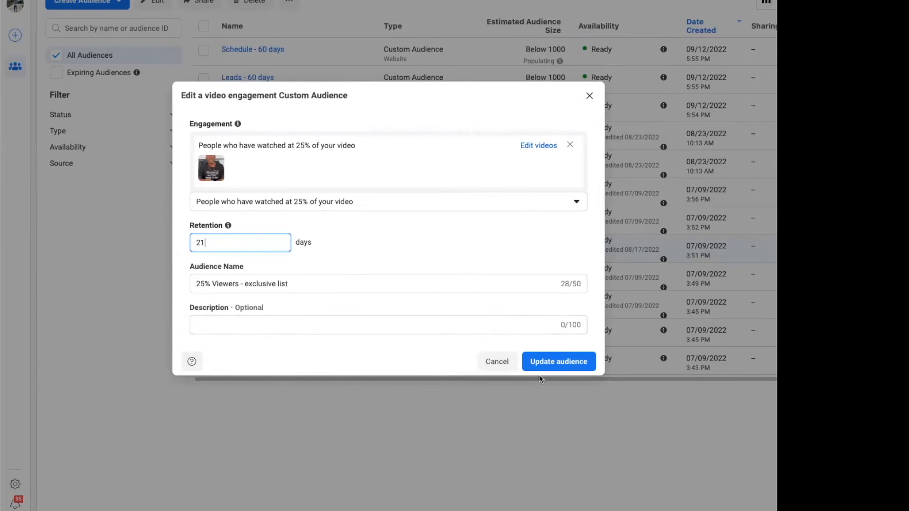
pyautogui.click(590, 96)
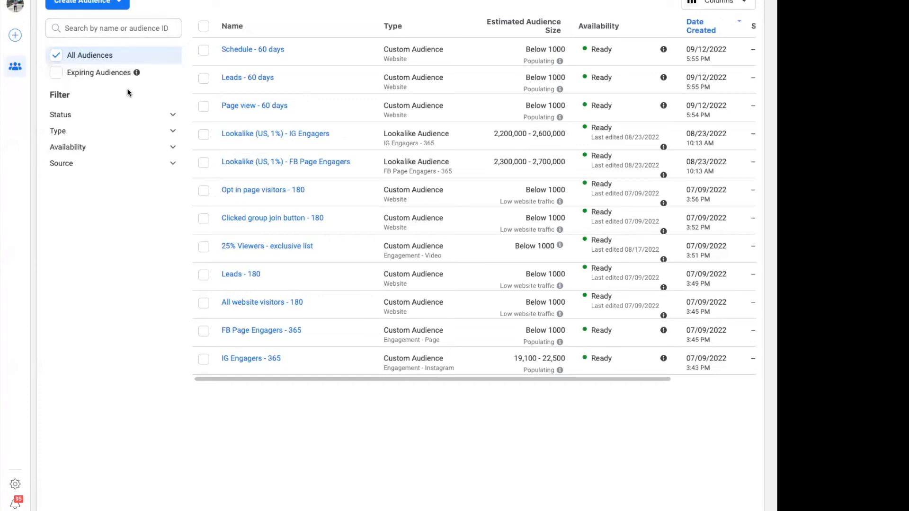
# Switch to Ads Manager and open the audience settings of the "Warm audience" ad set in the "Lead Magnet Lead - Retargeting" campaign
pyautogui.click(15, 1)
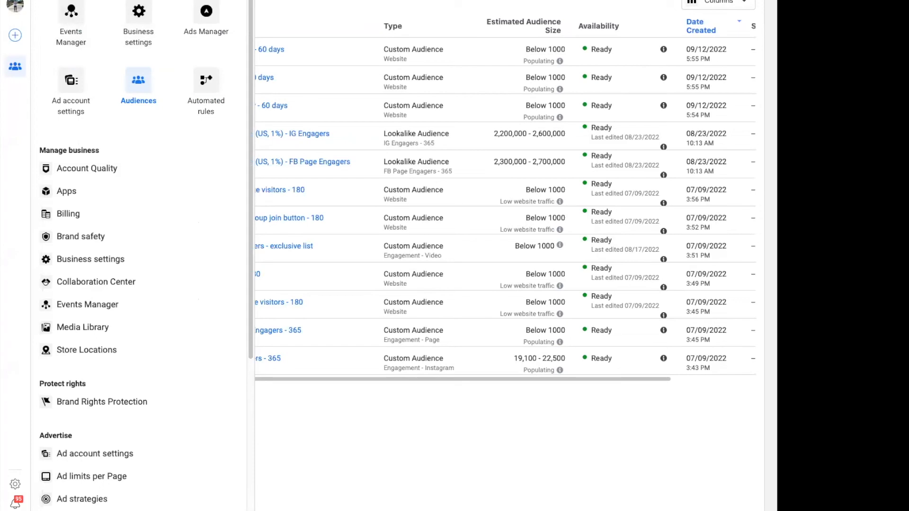
pyautogui.click(205, 18)
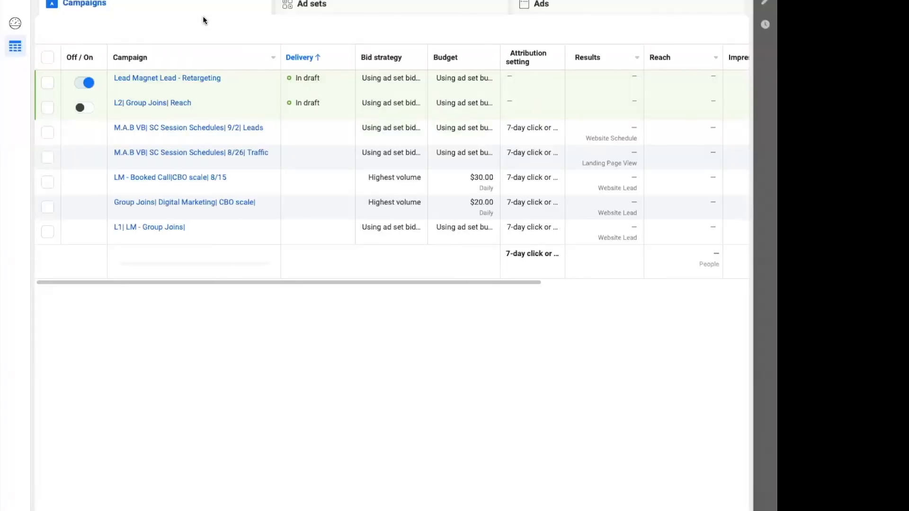
pyautogui.click(172, 89)
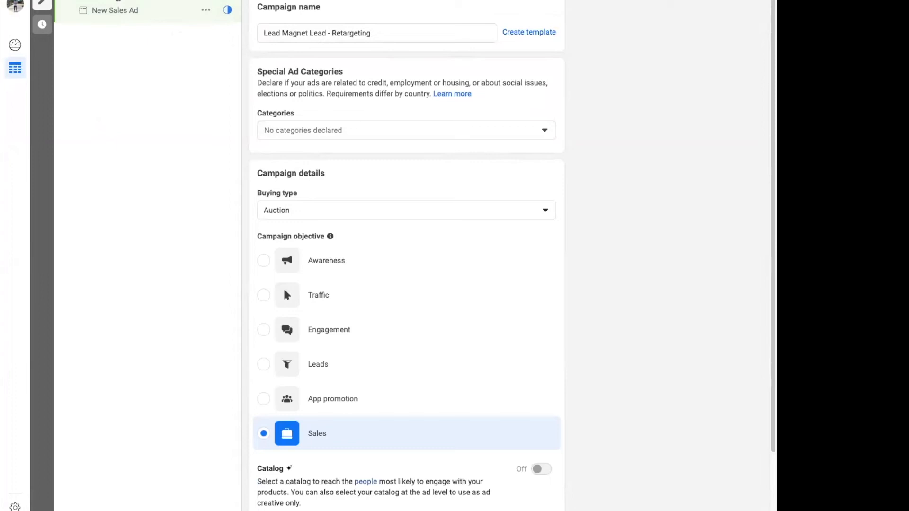
pyautogui.click(135, 0)
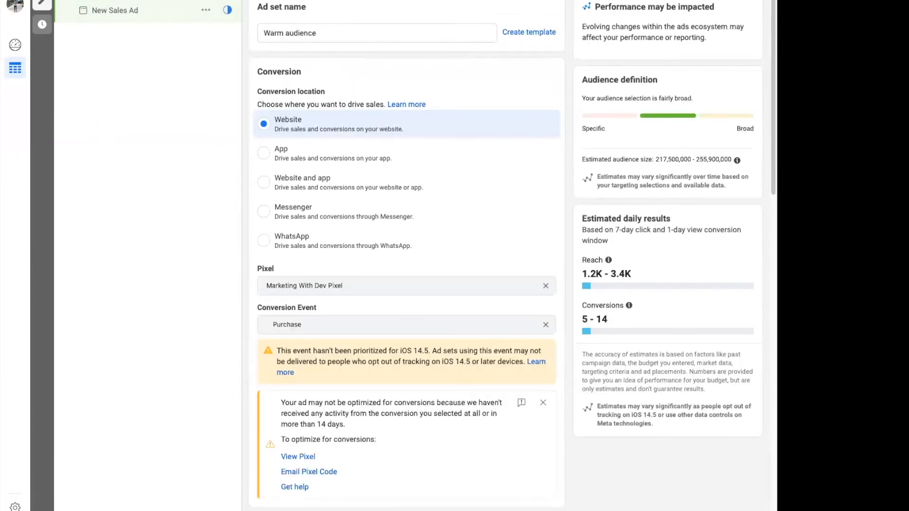
pyautogui.scroll(-3, 388, 137)
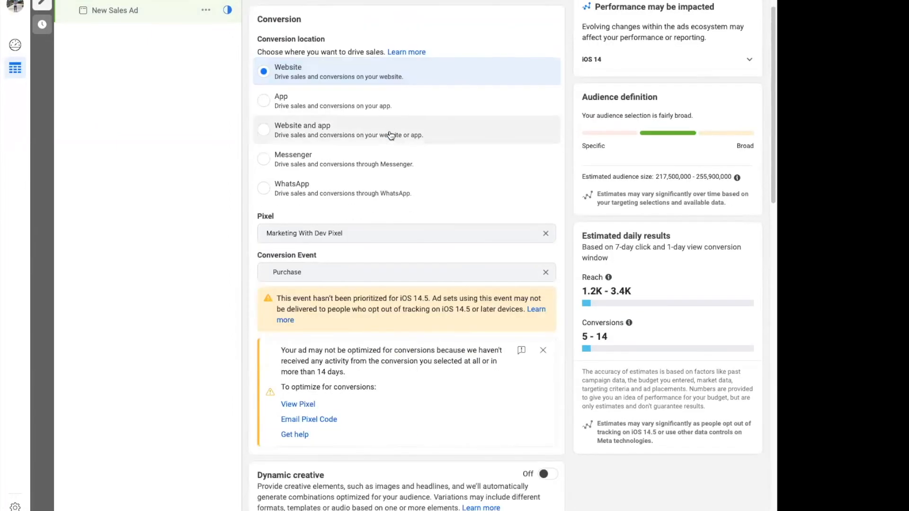
pyautogui.scroll(-5, 359, 154)
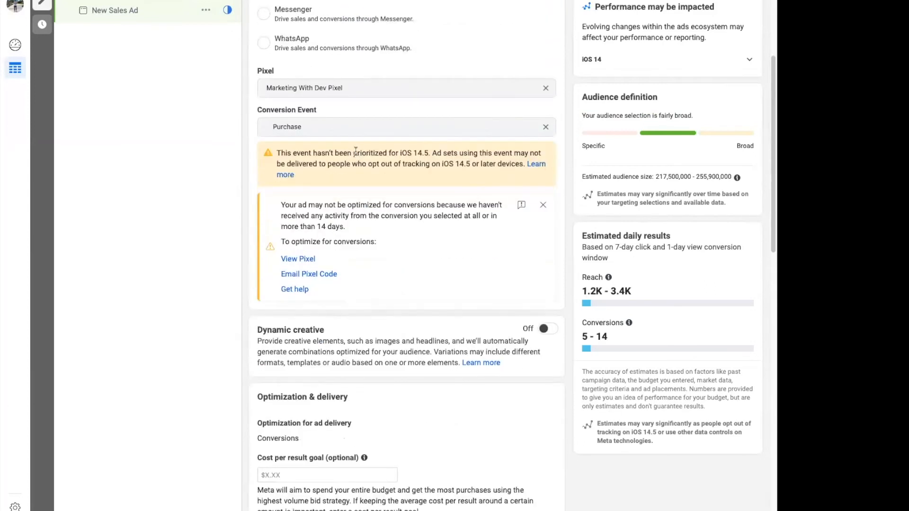
pyautogui.scroll(-6, 359, 155)
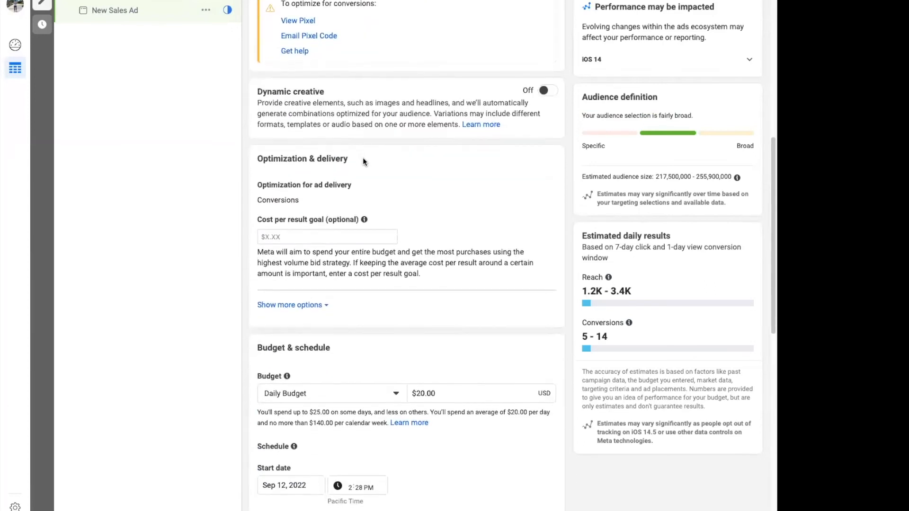
pyautogui.scroll(-4, 365, 164)
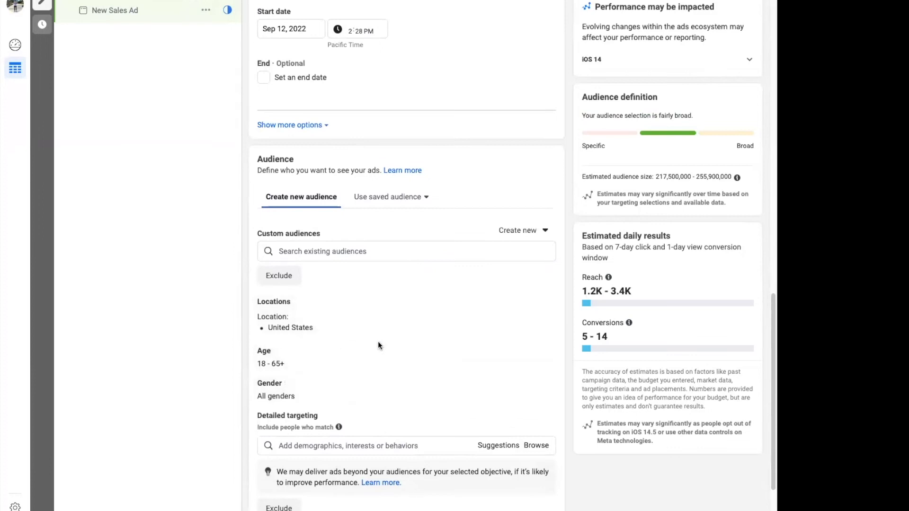
# Include the "Schedule - 60 days", "Leads - 60 days", "Page view - 60 days" and "Opt in page visitors - 180" custom audiences in the ad set
pyautogui.click(322, 250)
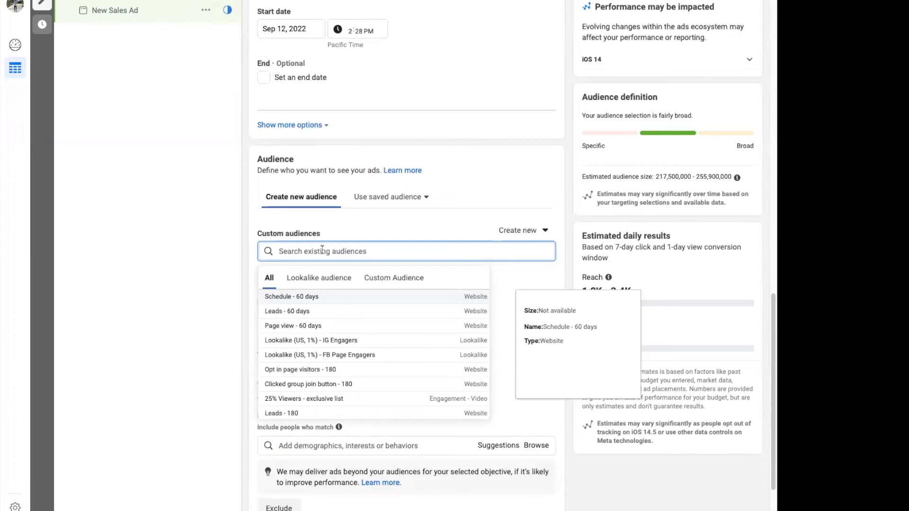
pyautogui.click(324, 301)
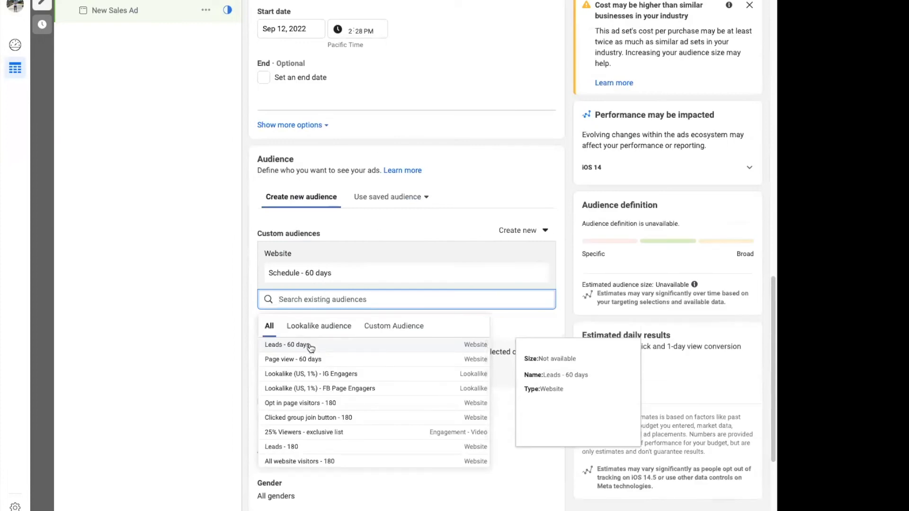
pyautogui.click(311, 345)
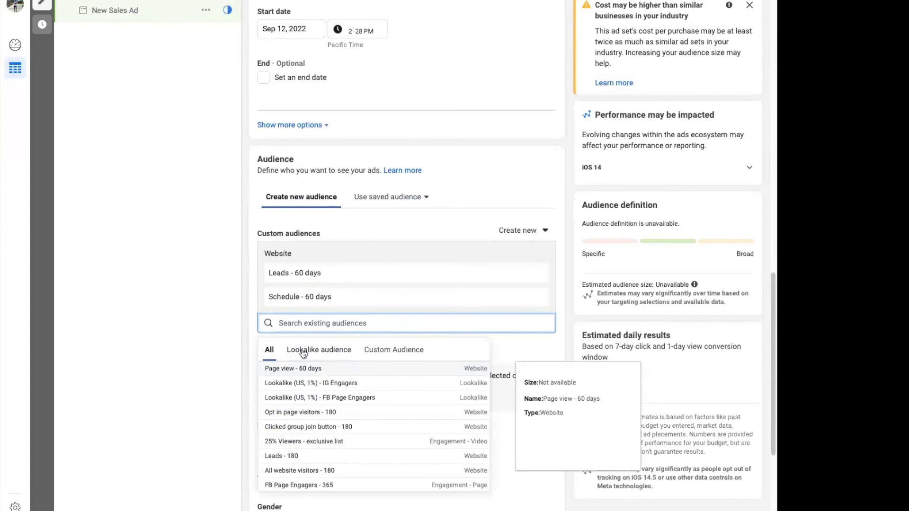
pyautogui.click(308, 372)
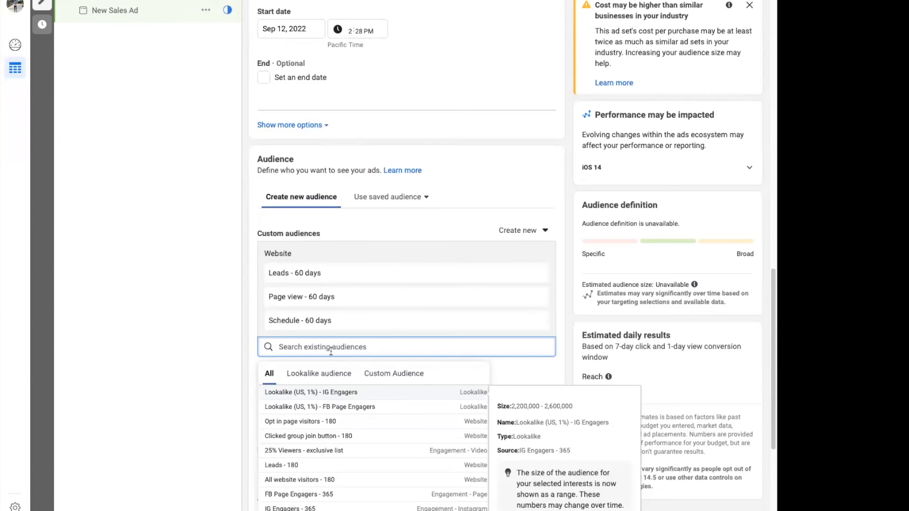
pyautogui.click(285, 425)
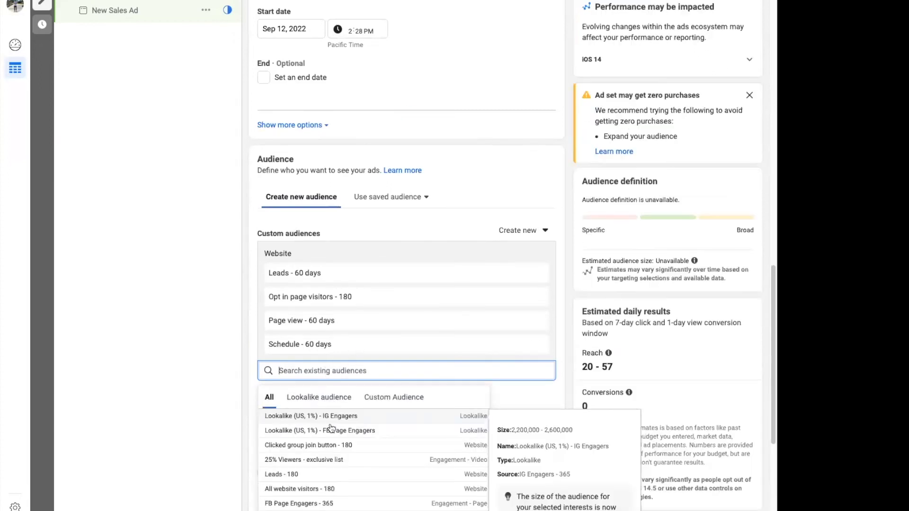
# Include the "25% Viewers - exclusive list", "All website visitors - 180", "IG Engagers - 365" and "FB Page Engagers - 365" custom audiences as well
pyautogui.click(331, 462)
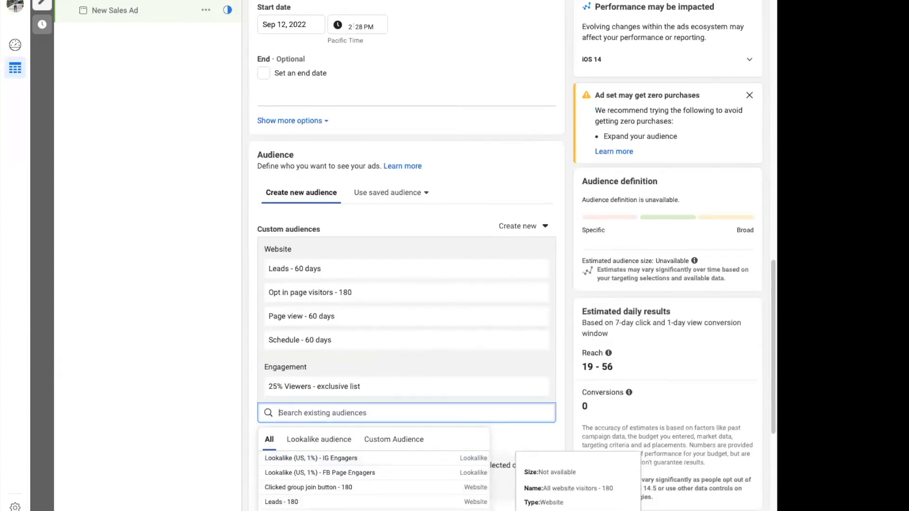
pyautogui.click(320, 510)
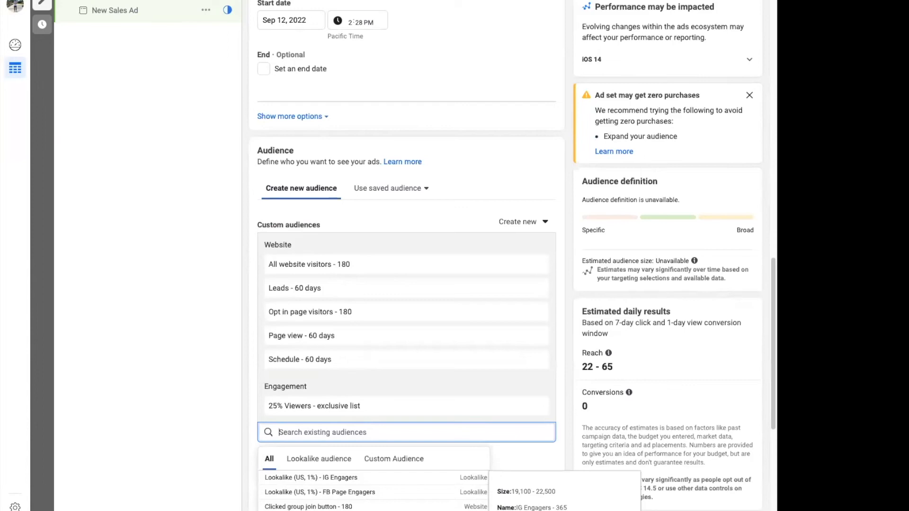
pyautogui.click(310, 510)
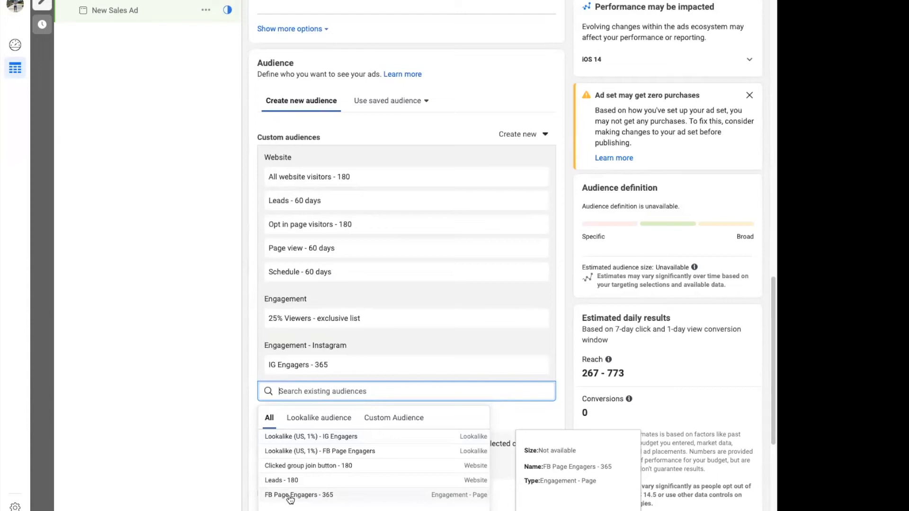
pyautogui.click(290, 496)
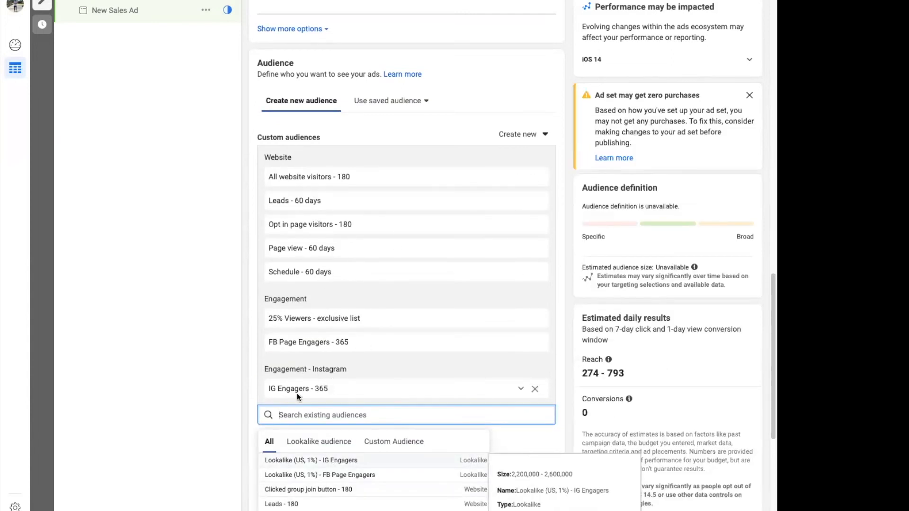
pyautogui.scroll(-1, 311, 426)
pyautogui.scroll(1, 312, 428)
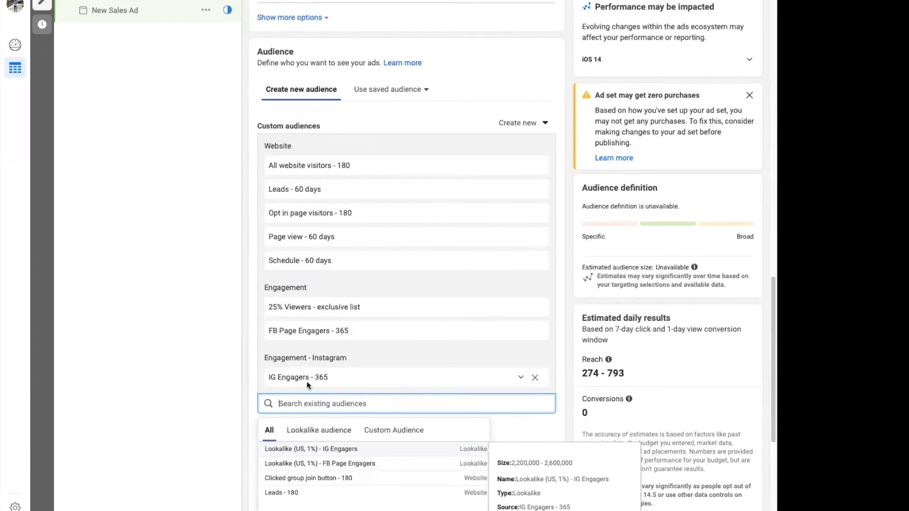
pyautogui.scroll(-1, 307, 382)
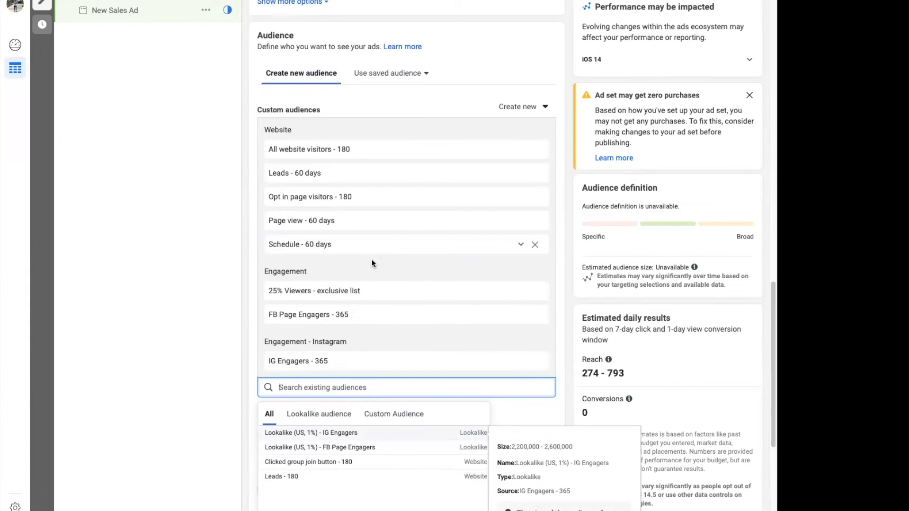
pyautogui.scroll(-1, 365, 287)
pyautogui.scroll(-8, 359, 304)
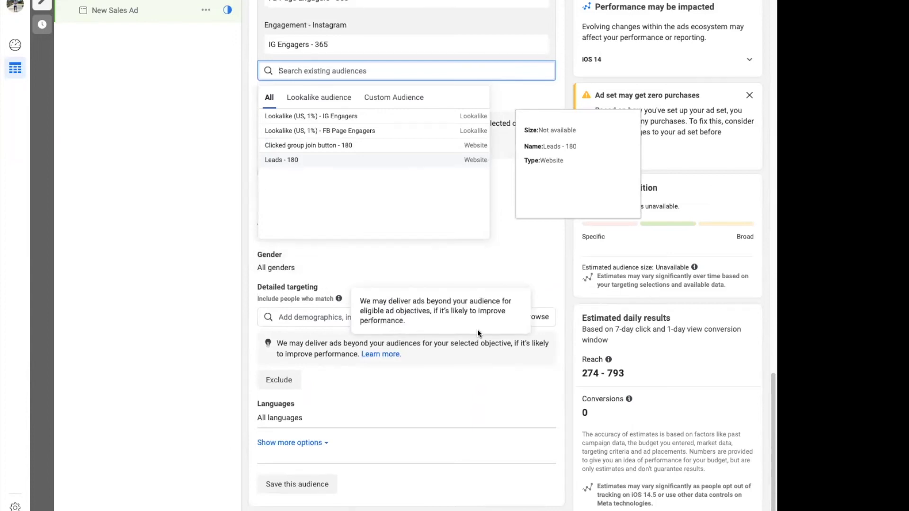
pyautogui.scroll(-2, 357, 384)
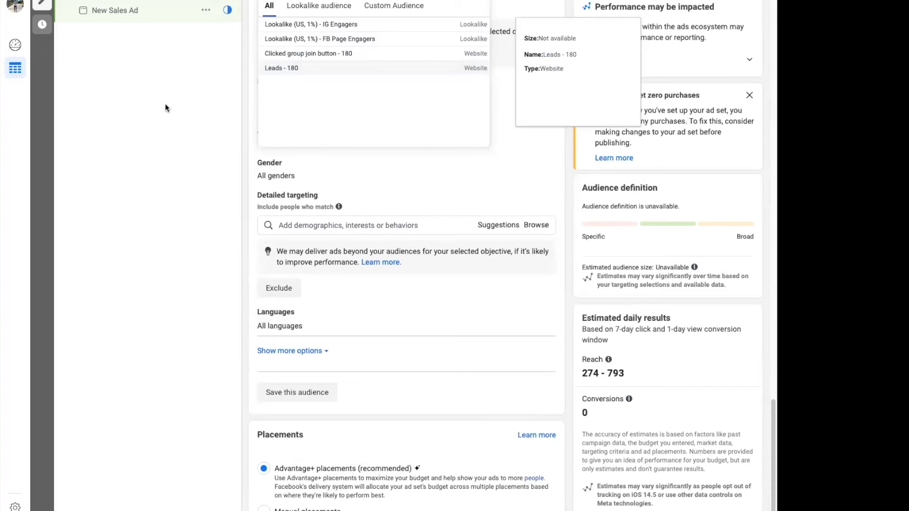
# Open the "New Sales Ad" ad and set its Instagram account to marketingwithdev
pyautogui.click(118, 13)
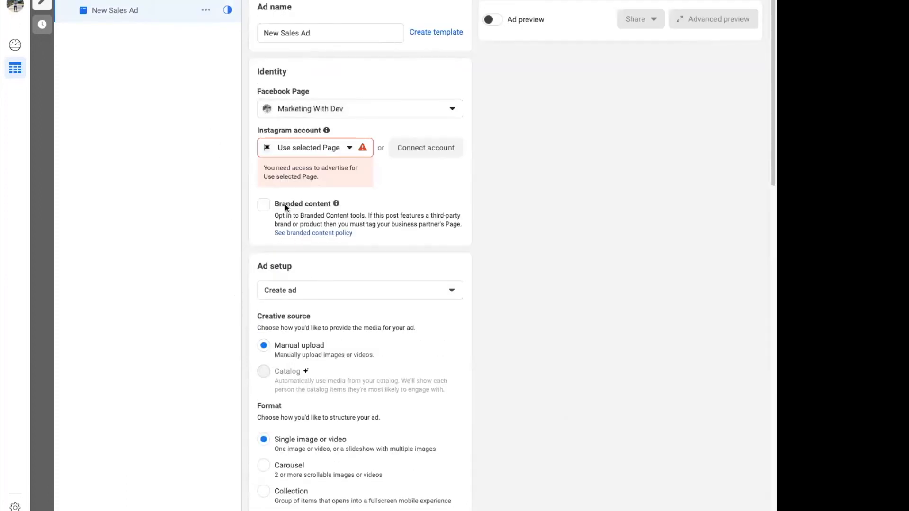
pyautogui.click(287, 151)
pyautogui.click(290, 188)
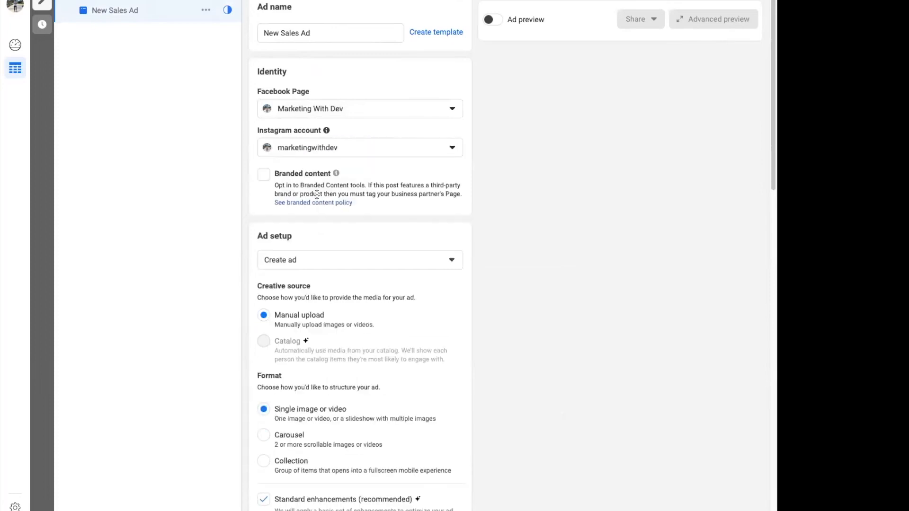
# Rename the ad as "video 1"
pyautogui.click(321, 30)
pyautogui.moveTo(321, 30); pyautogui.dragTo(261, 35)
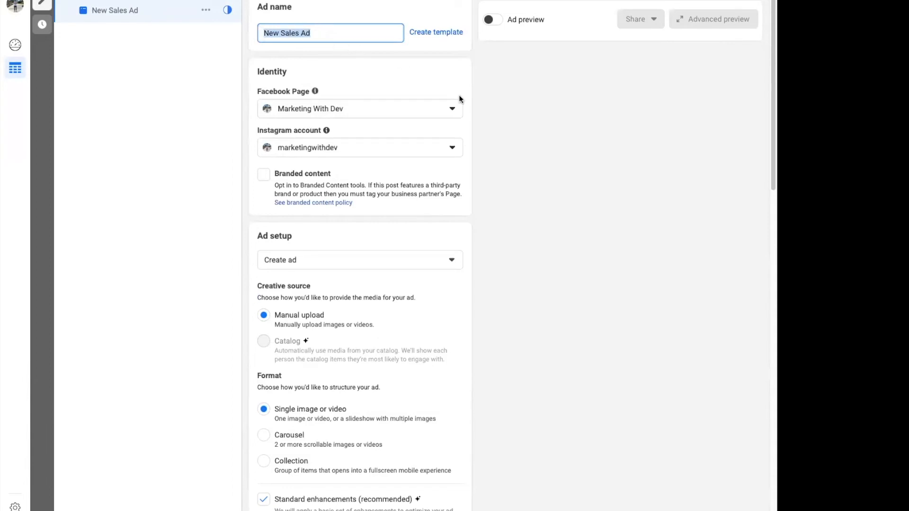
pyautogui.press('BackSpace')
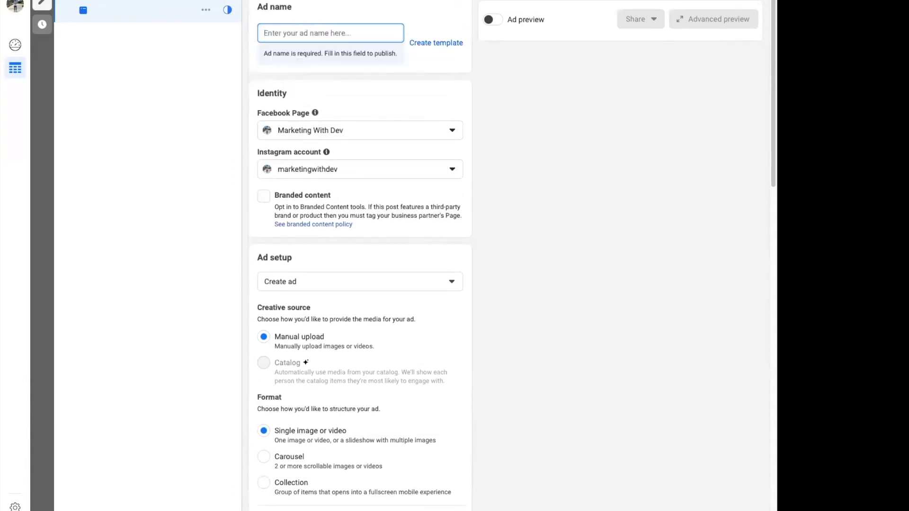
pyautogui.write('video 1')
pyautogui.click(371, 1)
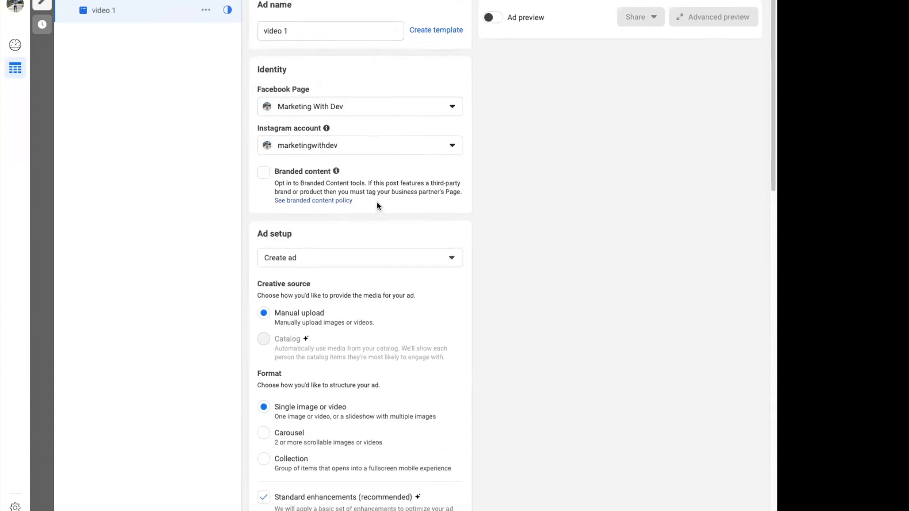
# Review the ad setup options and set the ad to use an existing post
pyautogui.scroll(-1, 378, 204)
pyautogui.scroll(-2, 360, 194)
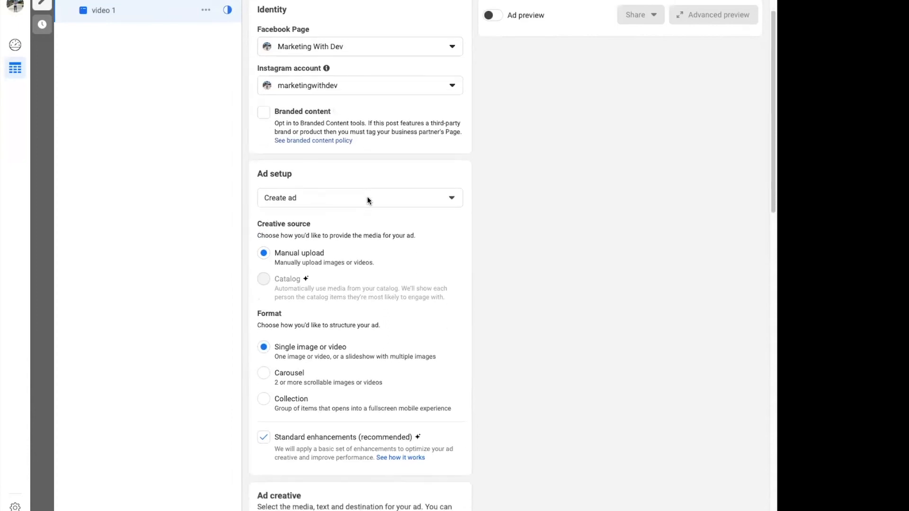
pyautogui.scroll(-1, 368, 197)
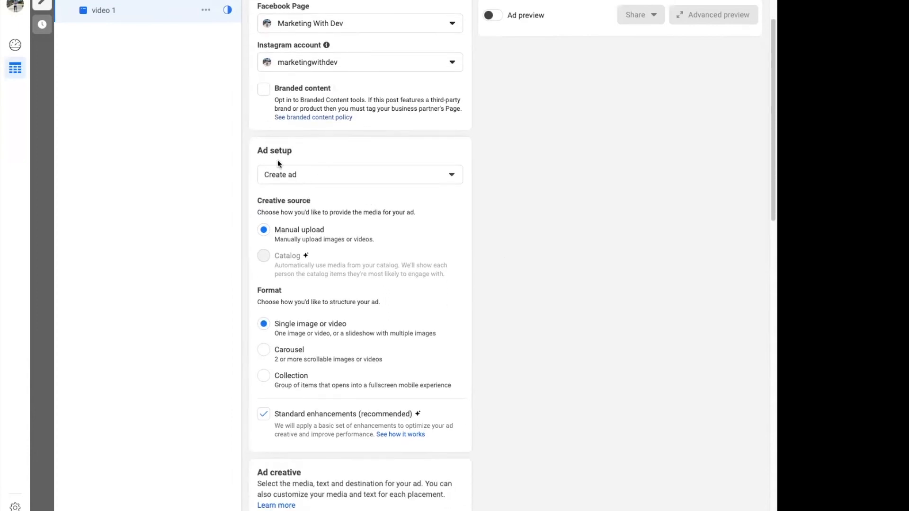
pyautogui.click(320, 181)
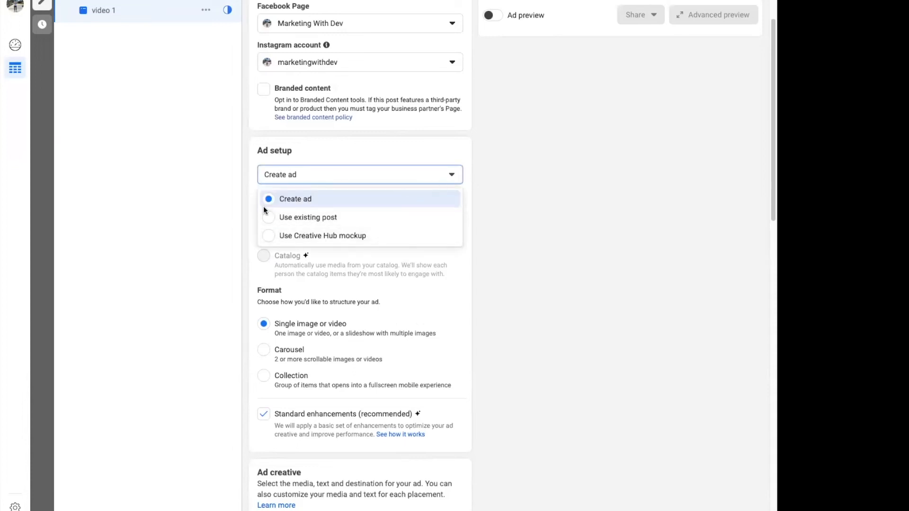
pyautogui.click(327, 151)
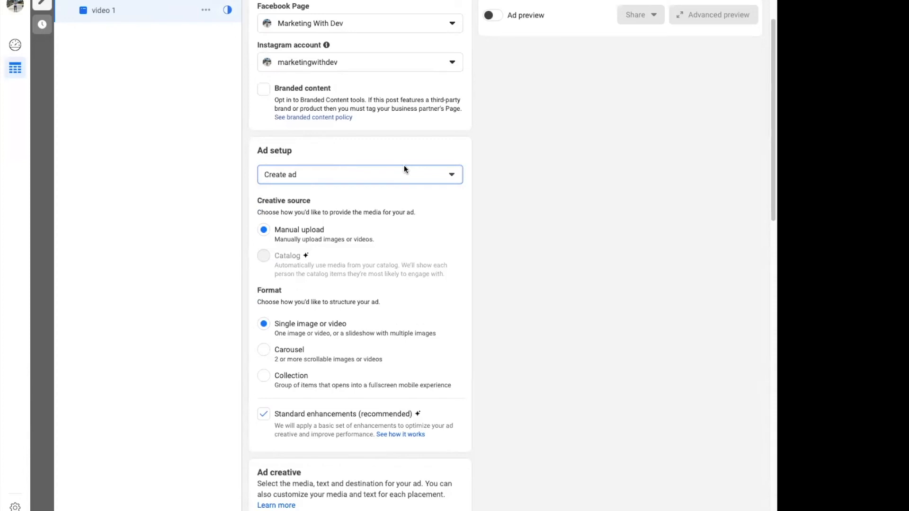
pyautogui.click(374, 175)
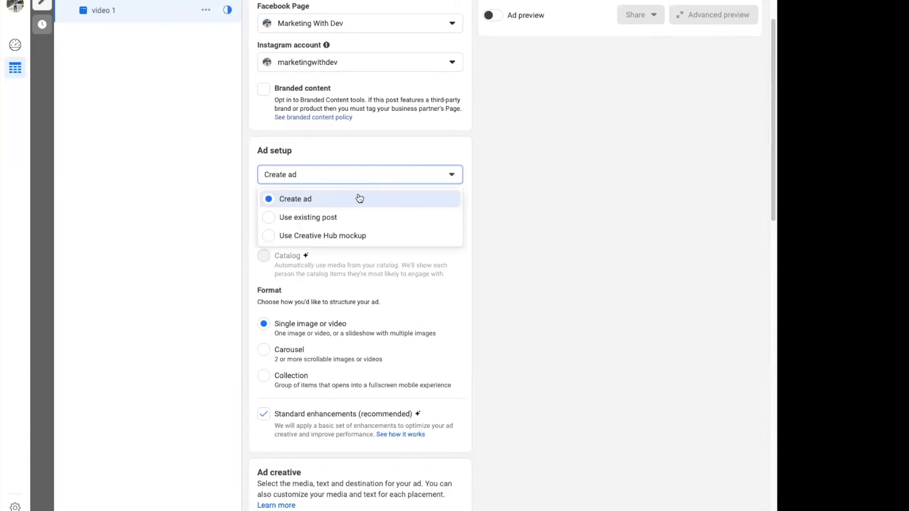
pyautogui.click(346, 217)
pyautogui.scroll(-2, 357, 226)
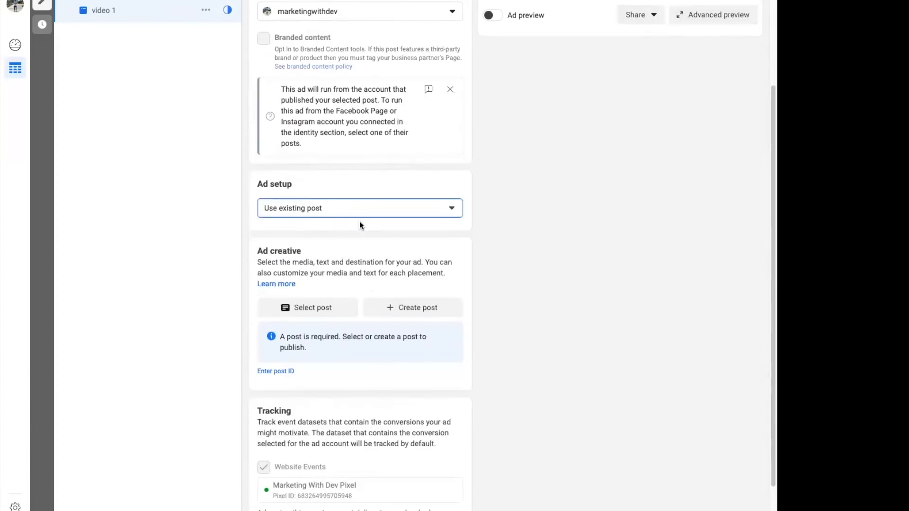
# Browse the Facebook posts available for the ad without selecting one, and return the ad setup to Create ad
pyautogui.click(328, 289)
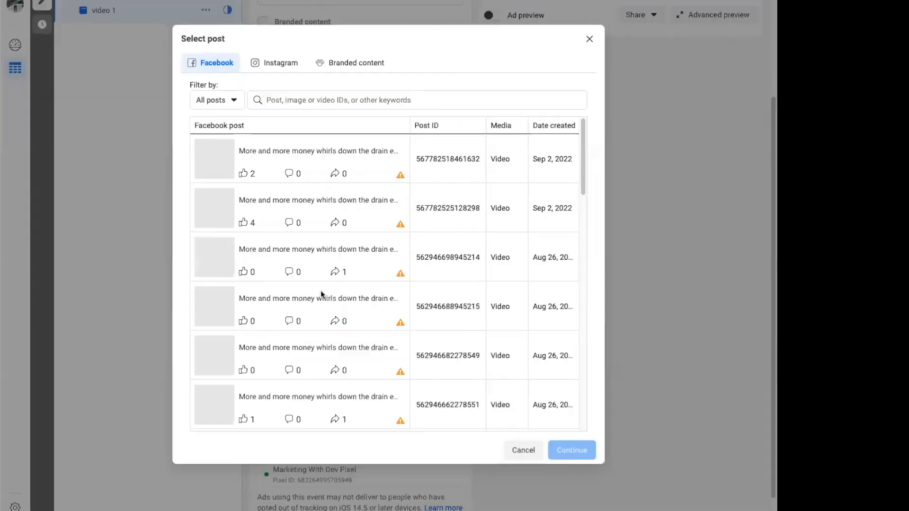
pyautogui.click(588, 38)
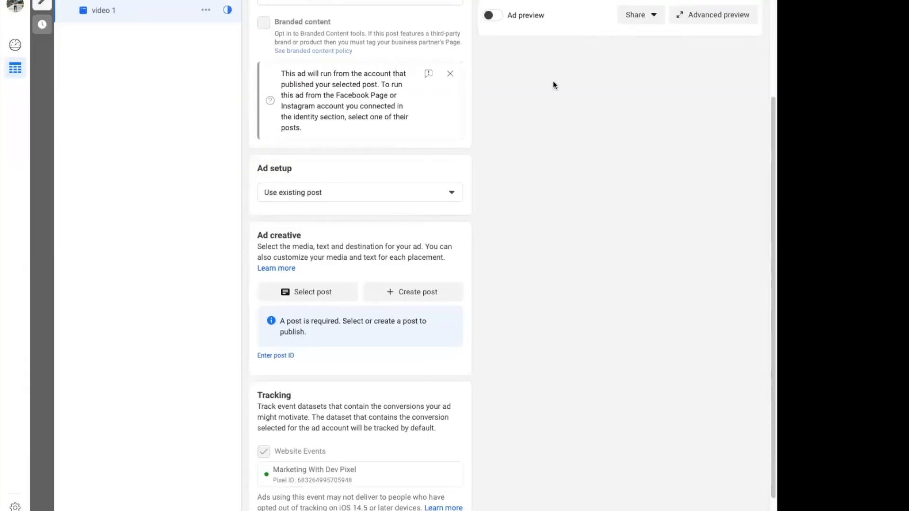
pyautogui.click(283, 290)
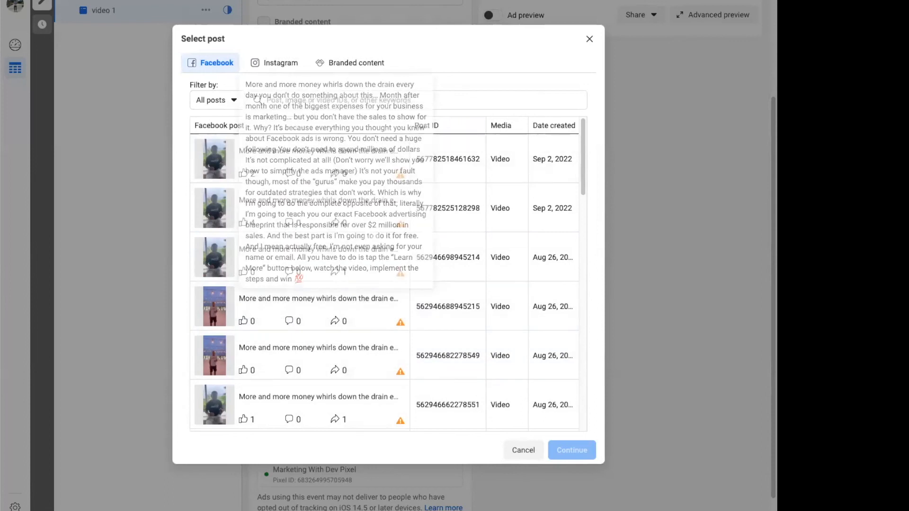
pyautogui.click(589, 40)
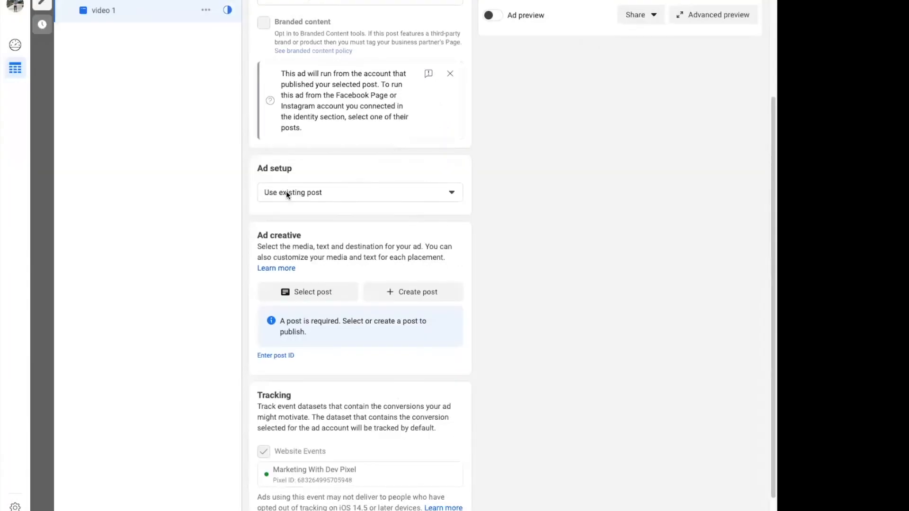
pyautogui.click(374, 192)
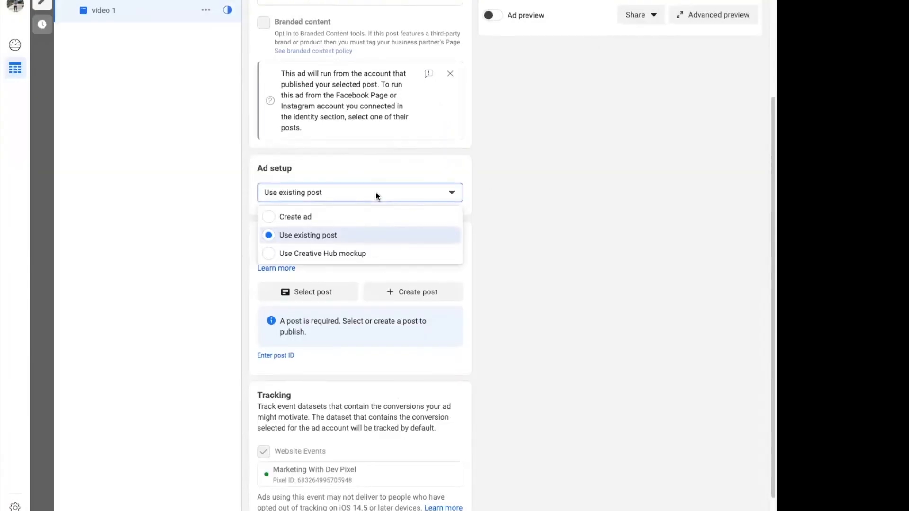
pyautogui.click(352, 216)
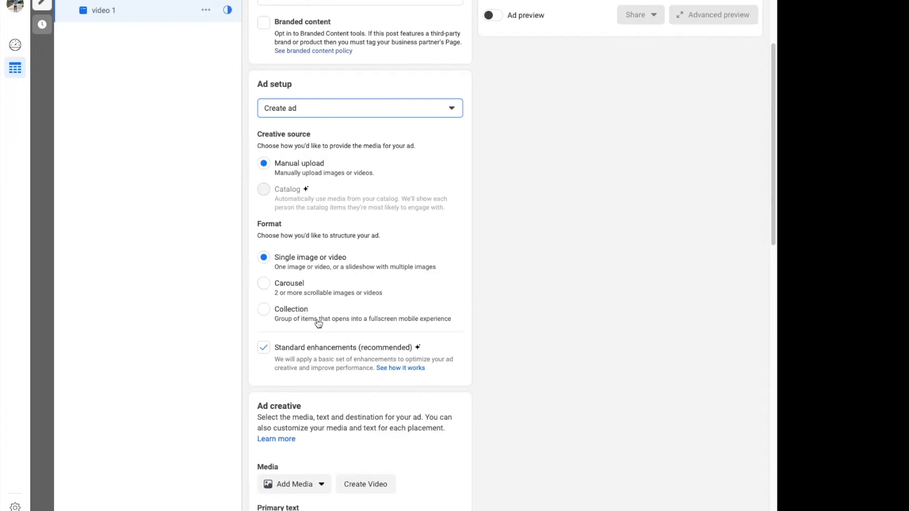
# Browse the account videos available as the ad's media and close the media selection without choosing one
pyautogui.scroll(-2, 365, 325)
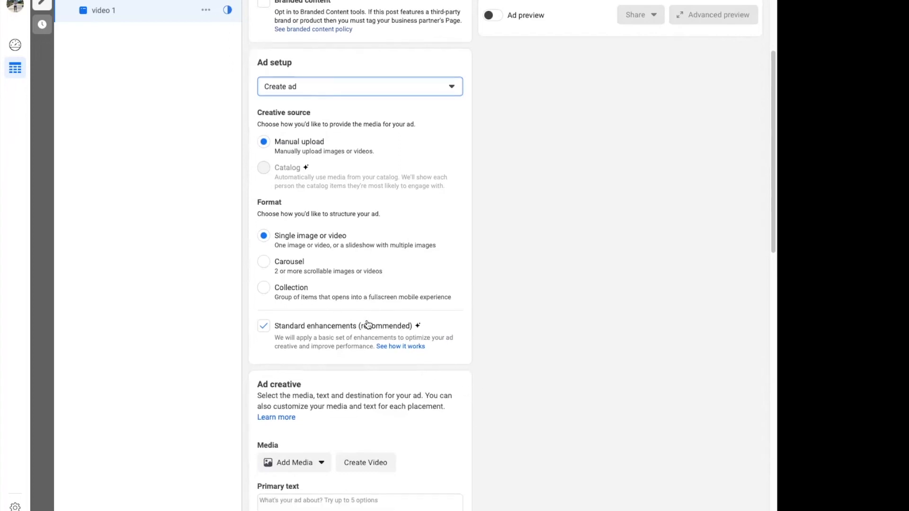
pyautogui.scroll(-5, 378, 324)
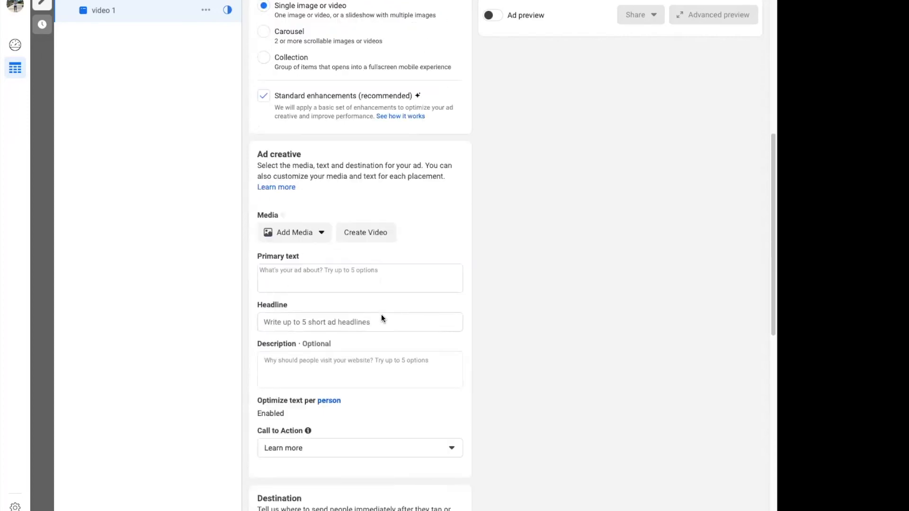
pyautogui.scroll(-1, 382, 317)
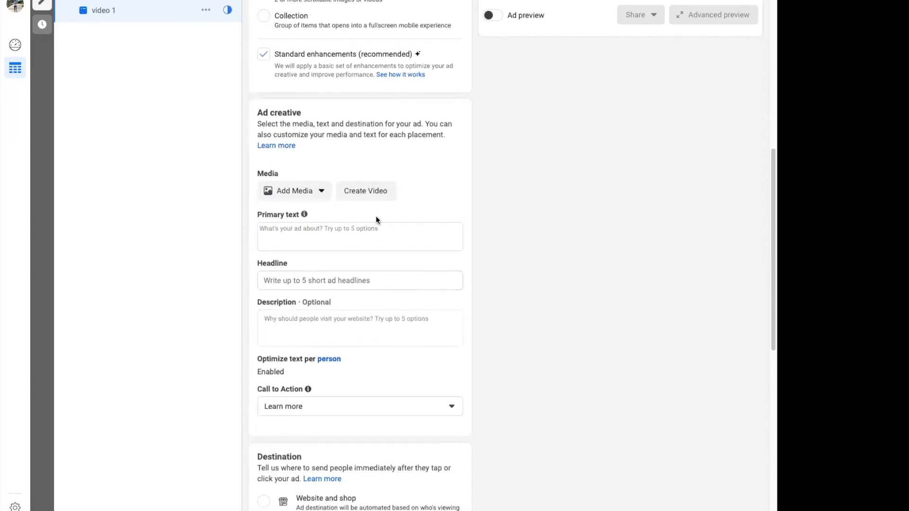
pyautogui.click(288, 195)
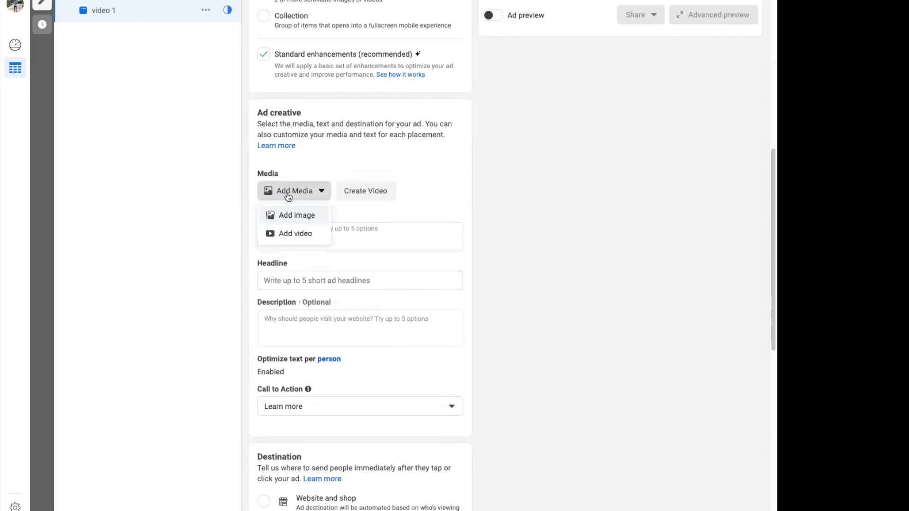
pyautogui.click(291, 234)
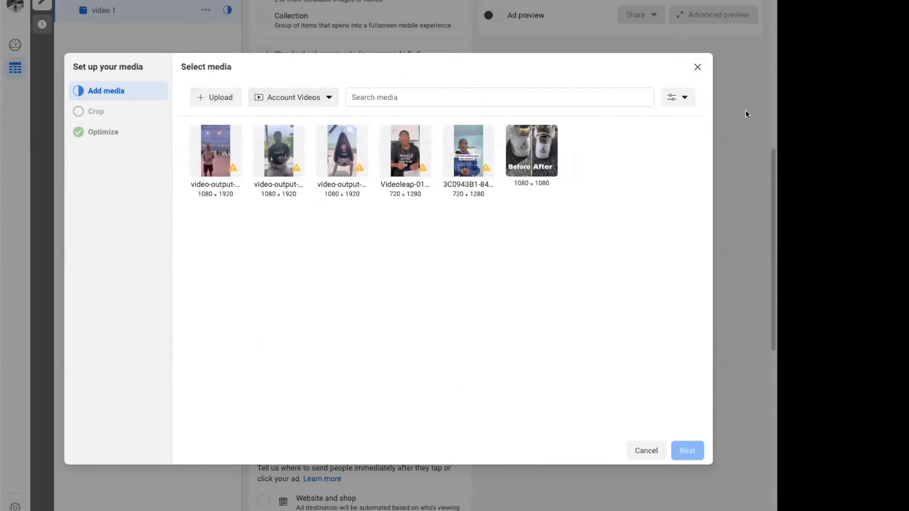
pyautogui.click(701, 72)
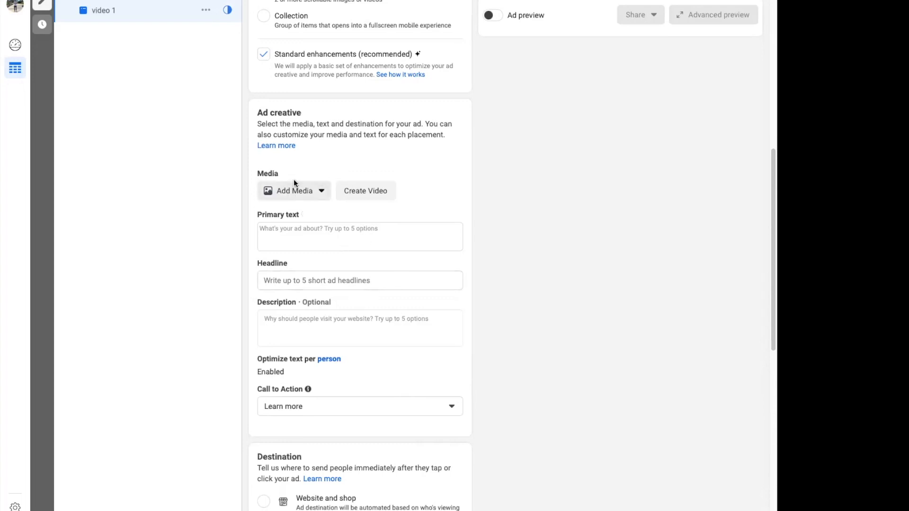
# Examine the ad creative's primary text and headline fields without entering any copy
pyautogui.click(285, 232)
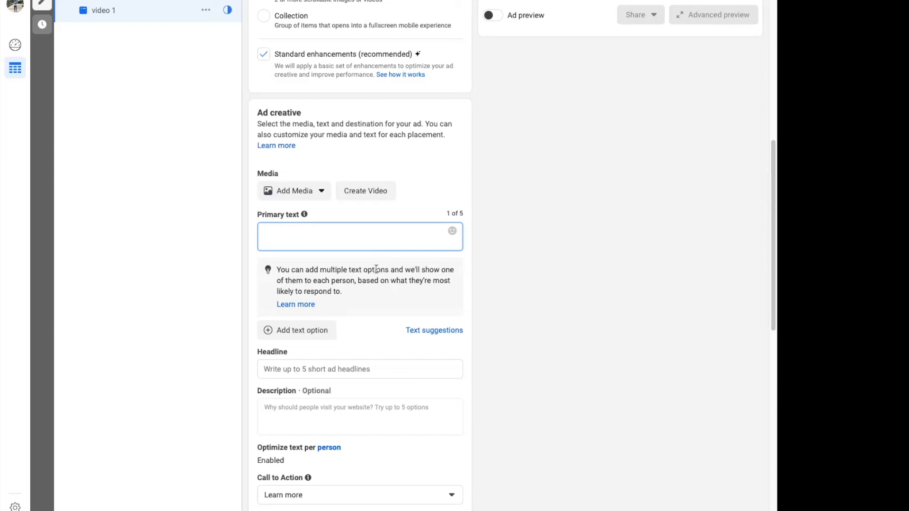
pyautogui.scroll(-1, 431, 189)
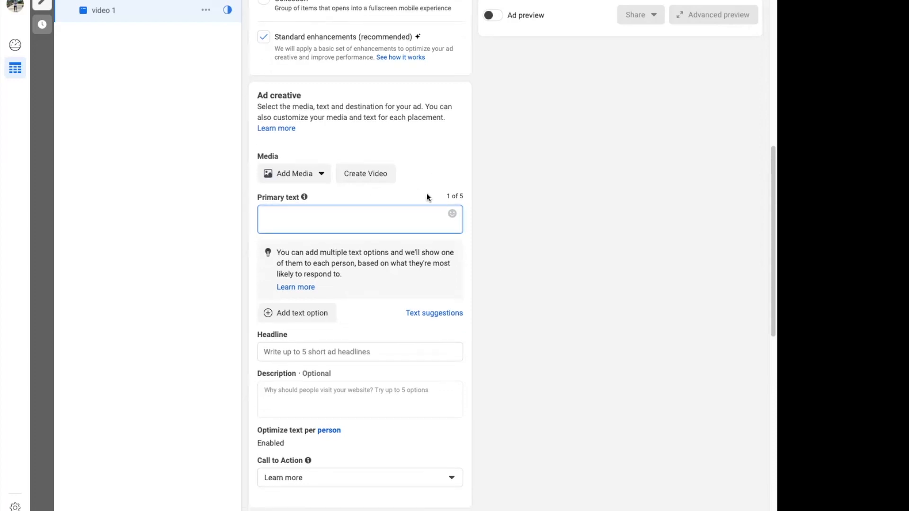
pyautogui.scroll(-1, 429, 215)
pyautogui.scroll(-2, 429, 215)
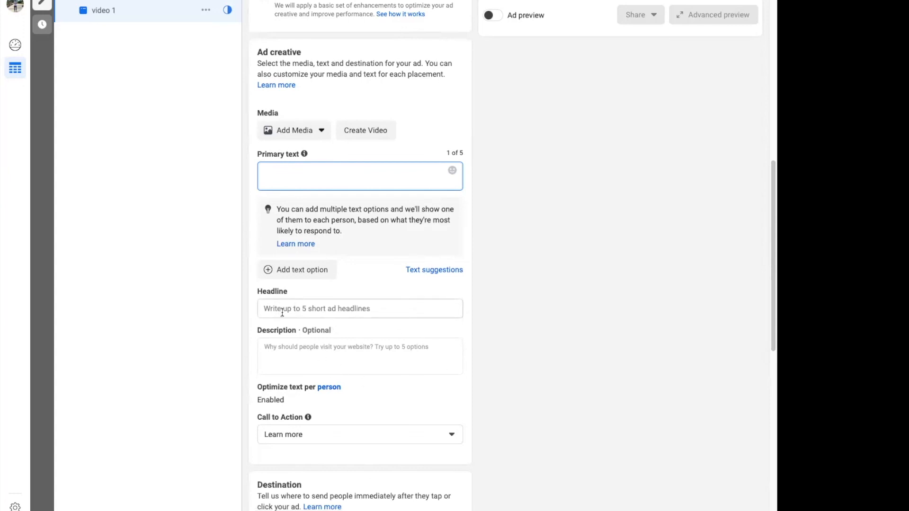
pyautogui.scroll(1, 344, 313)
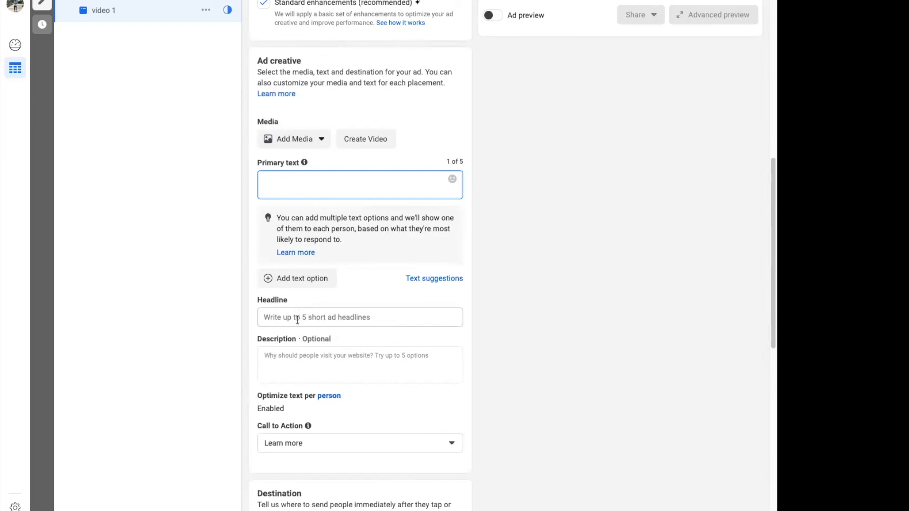
pyautogui.click(292, 316)
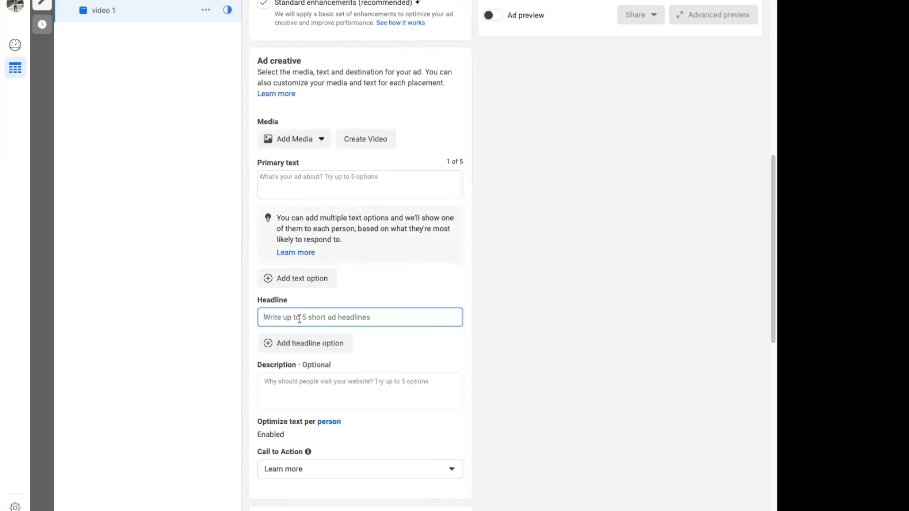
# Look through the ad's call to action options and close the list, keeping Learn more
pyautogui.scroll(-5, 508, 239)
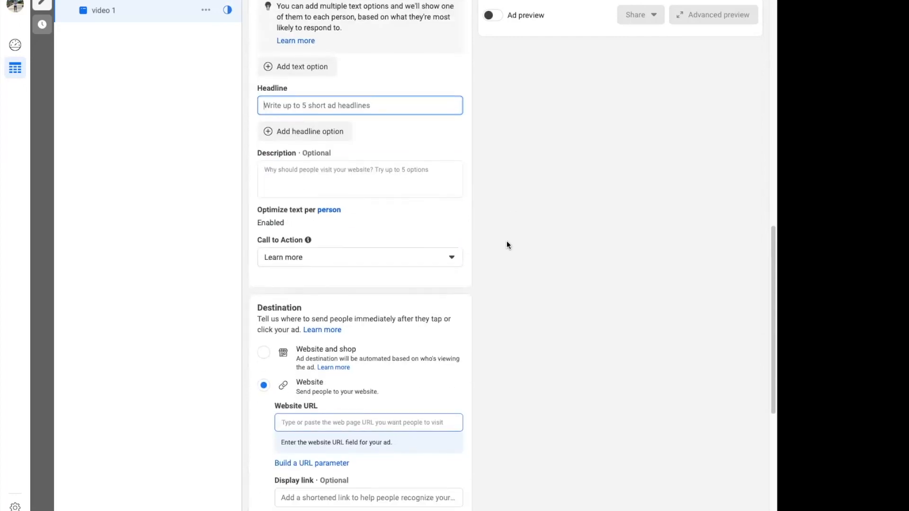
pyautogui.click(280, 256)
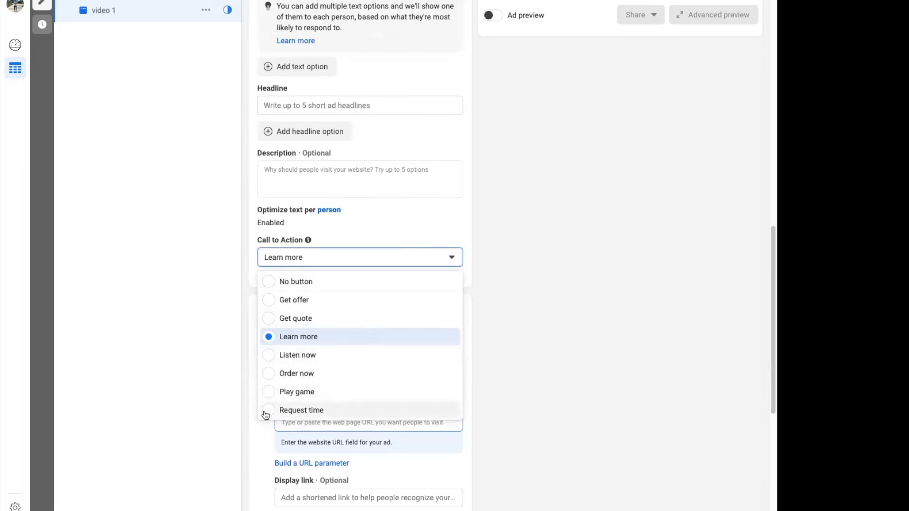
pyautogui.scroll(-2, 337, 383)
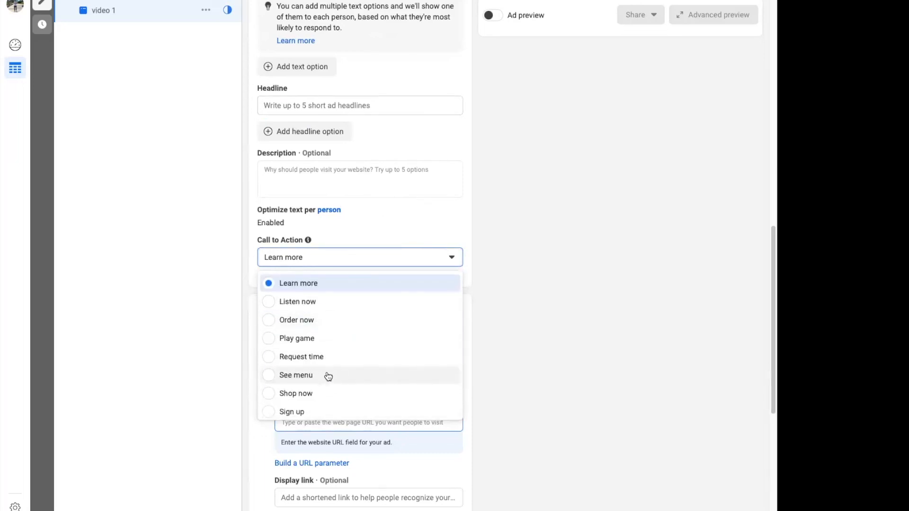
pyautogui.scroll(-1, 308, 377)
pyautogui.scroll(-2, 313, 379)
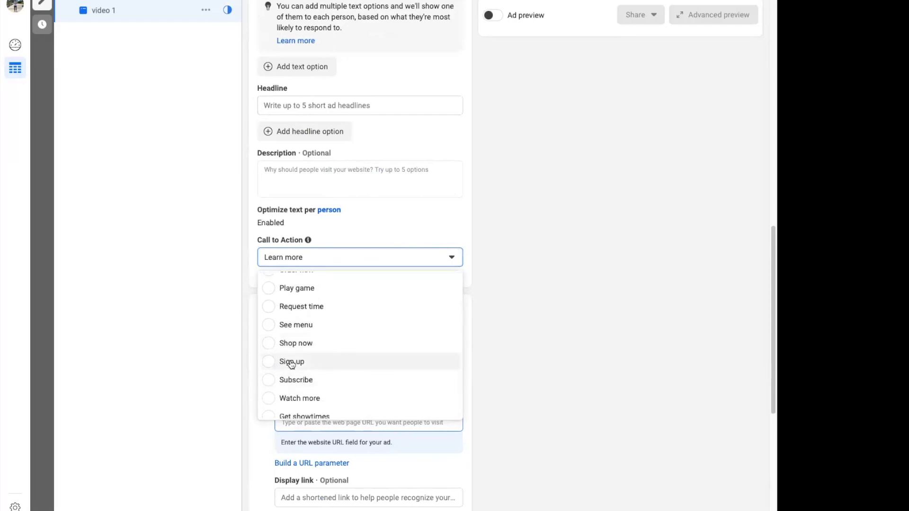
pyautogui.scroll(-1, 331, 389)
pyautogui.scroll(-2, 339, 392)
pyautogui.scroll(-1, 322, 396)
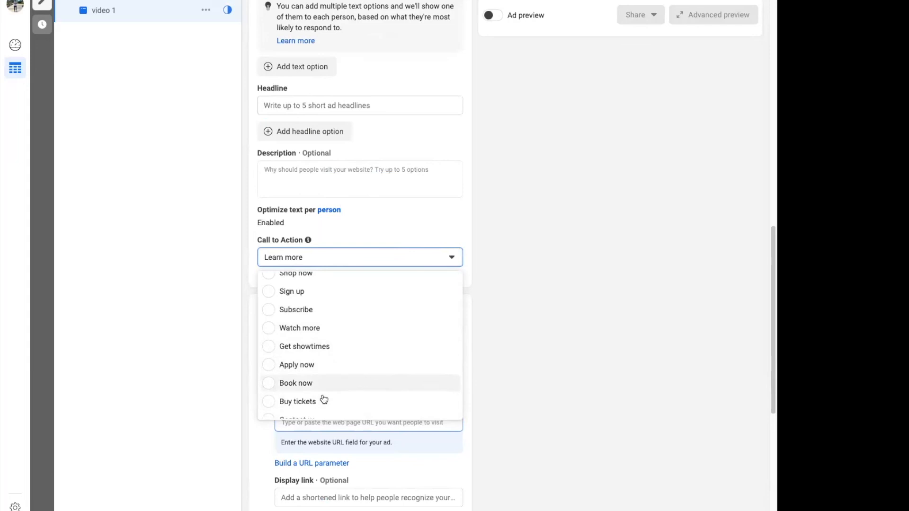
pyautogui.scroll(-2, 331, 391)
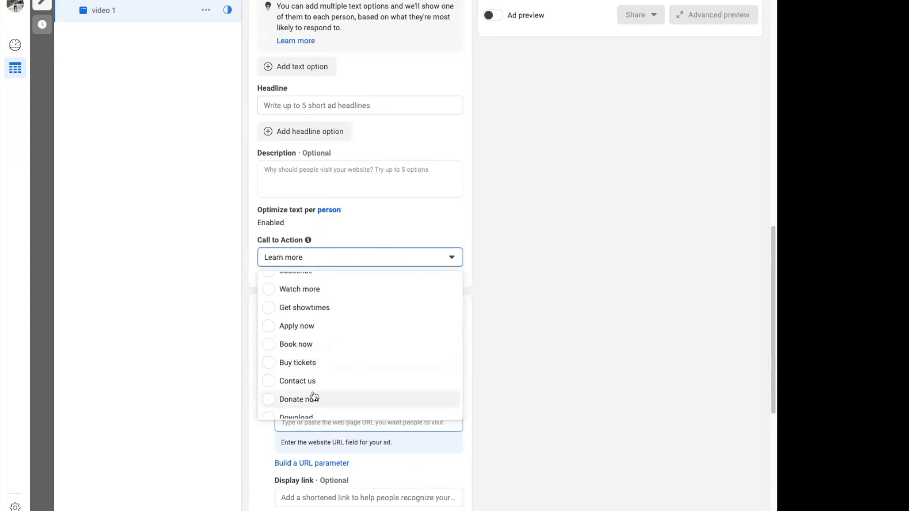
pyautogui.scroll(-1, 318, 382)
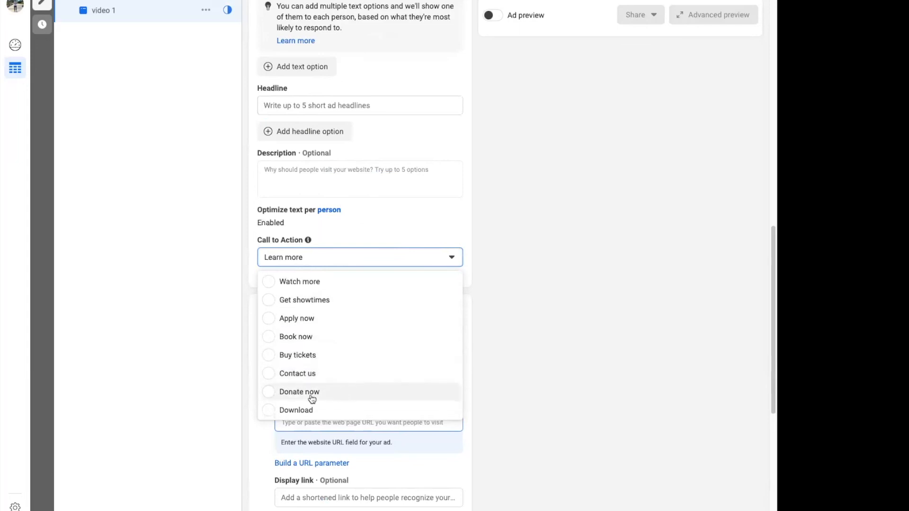
pyautogui.click(427, 246)
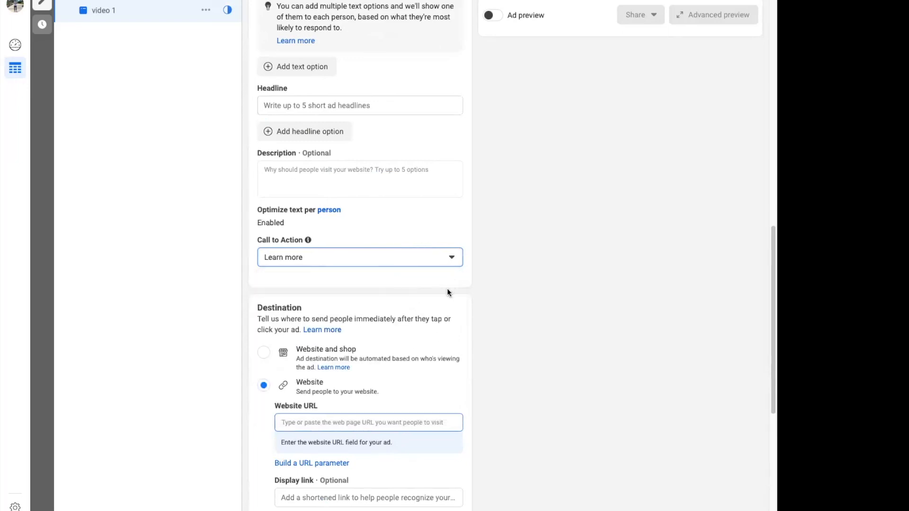
# Review the ad's destination, languages and tracking settings, switching the website call extension on and back off
pyautogui.scroll(-3, 403, 395)
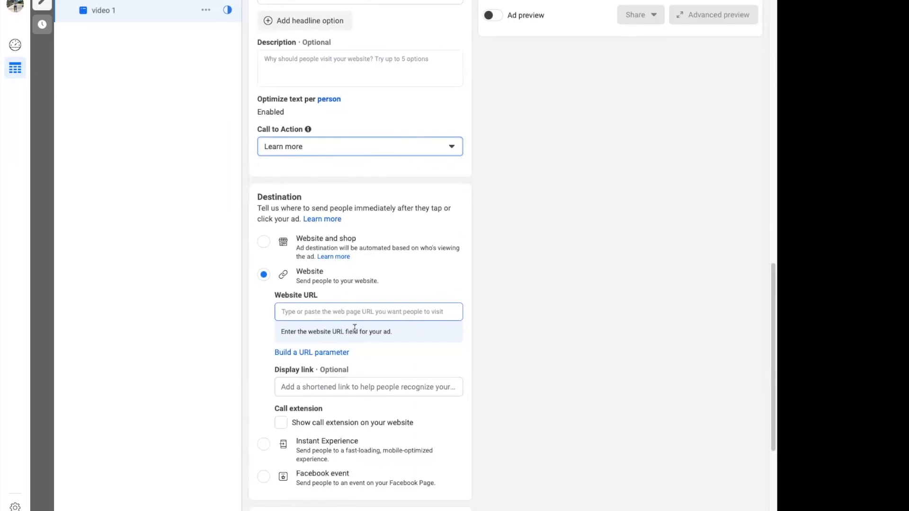
pyautogui.scroll(-1, 275, 289)
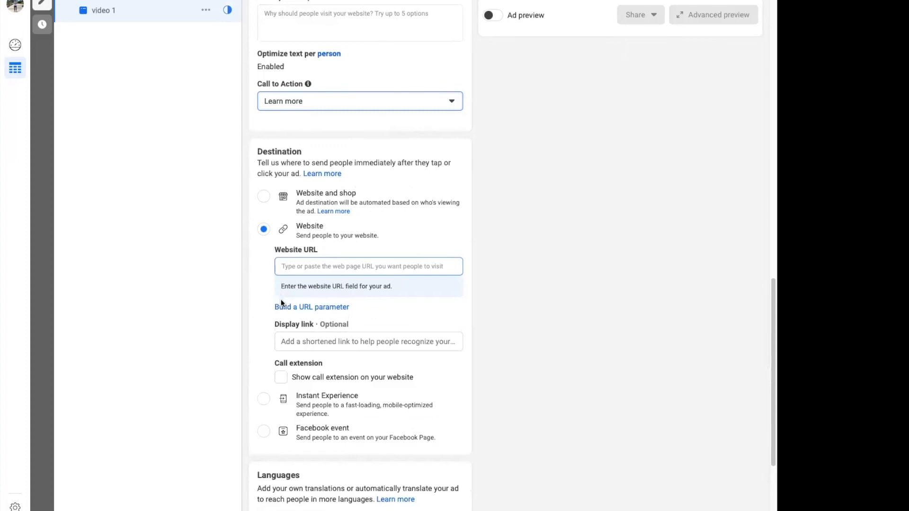
pyautogui.scroll(-1, 281, 304)
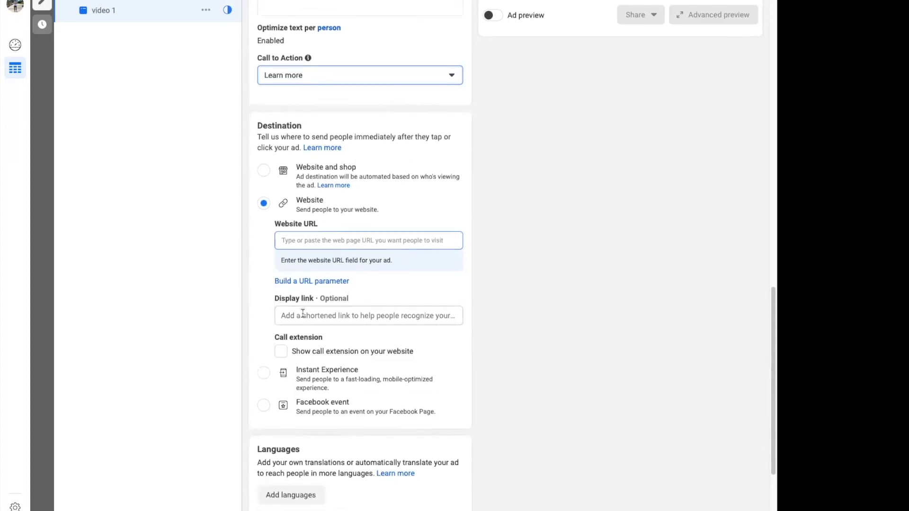
pyautogui.scroll(-3, 334, 406)
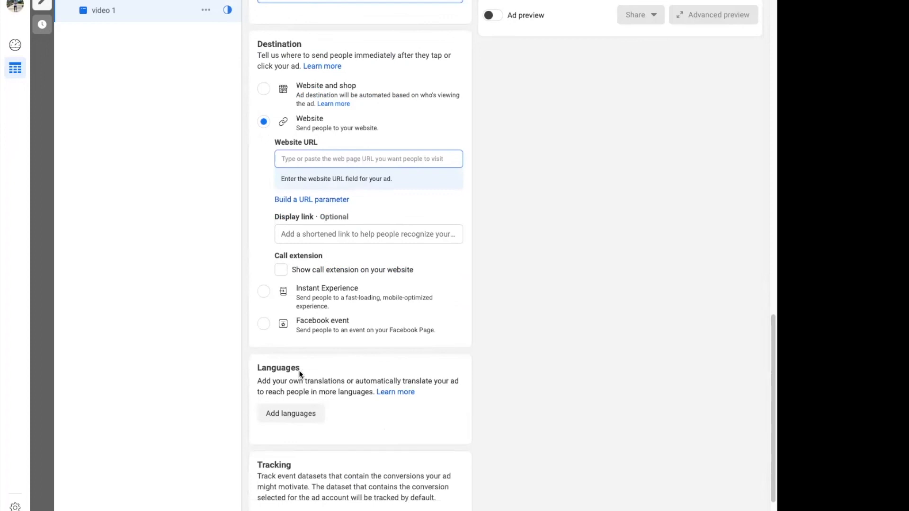
pyautogui.click(284, 273)
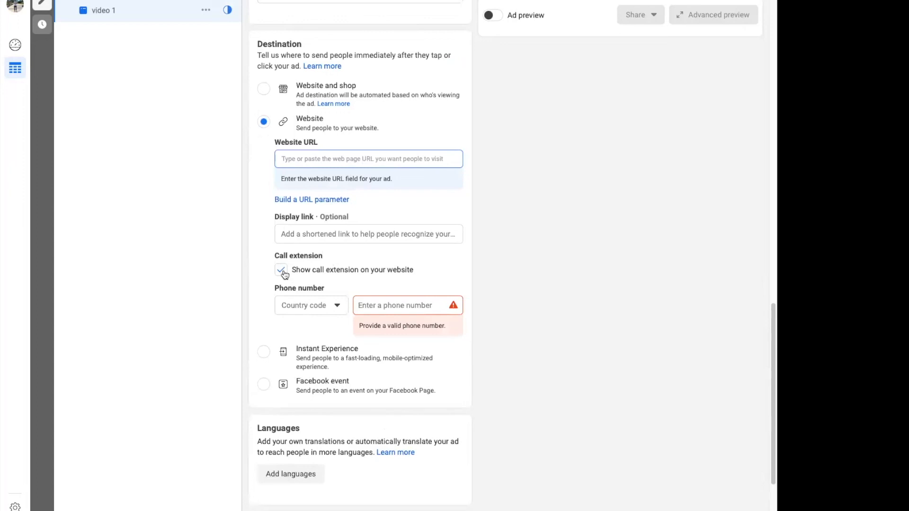
pyautogui.click(282, 272)
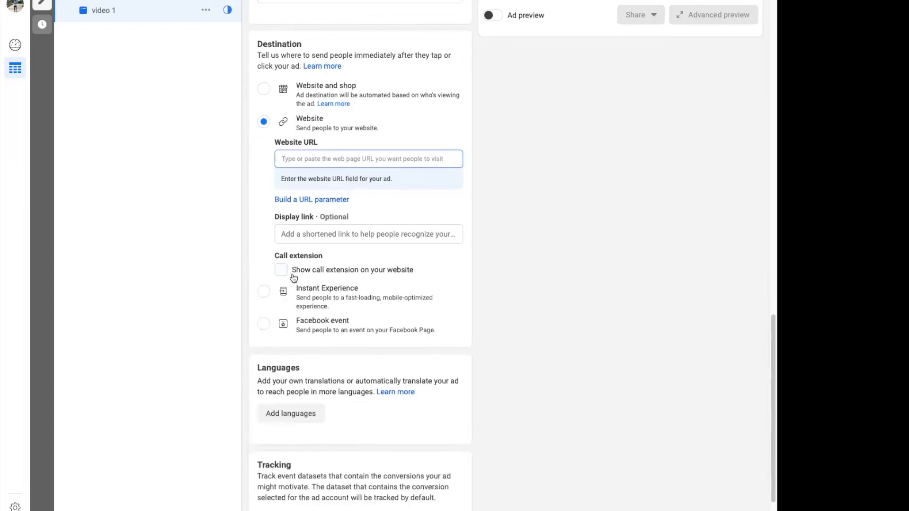
pyautogui.scroll(-3, 348, 325)
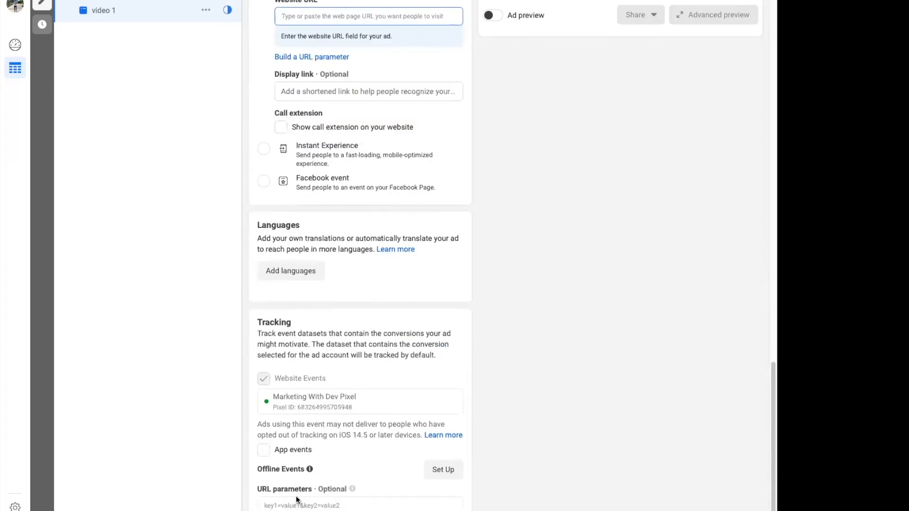
pyautogui.scroll(9, 360, 199)
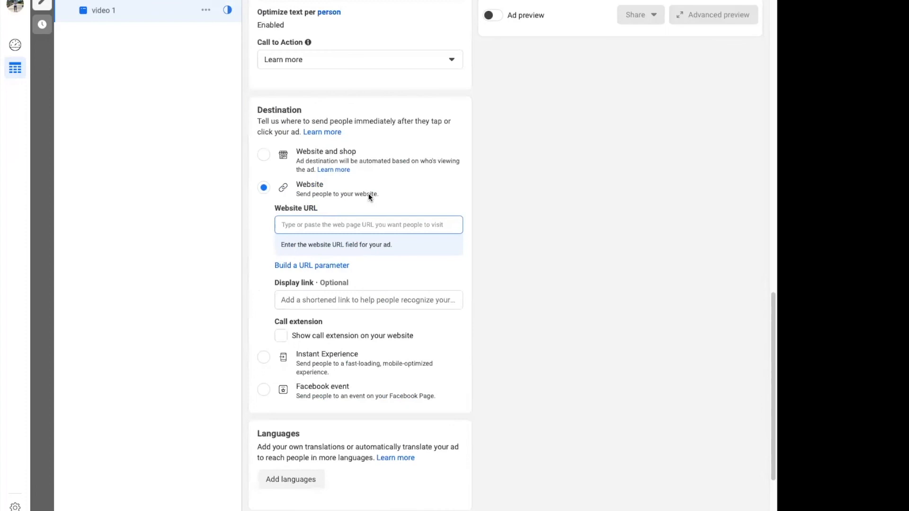
pyautogui.scroll(6, 365, 187)
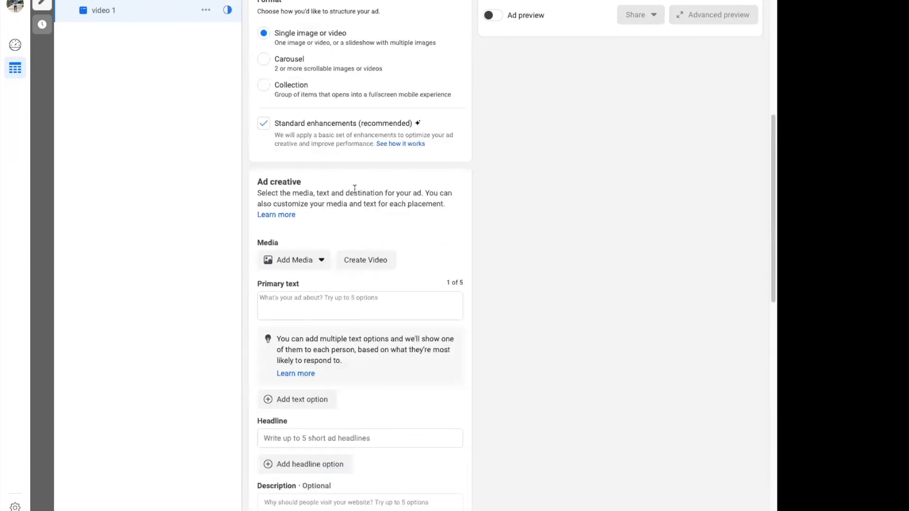